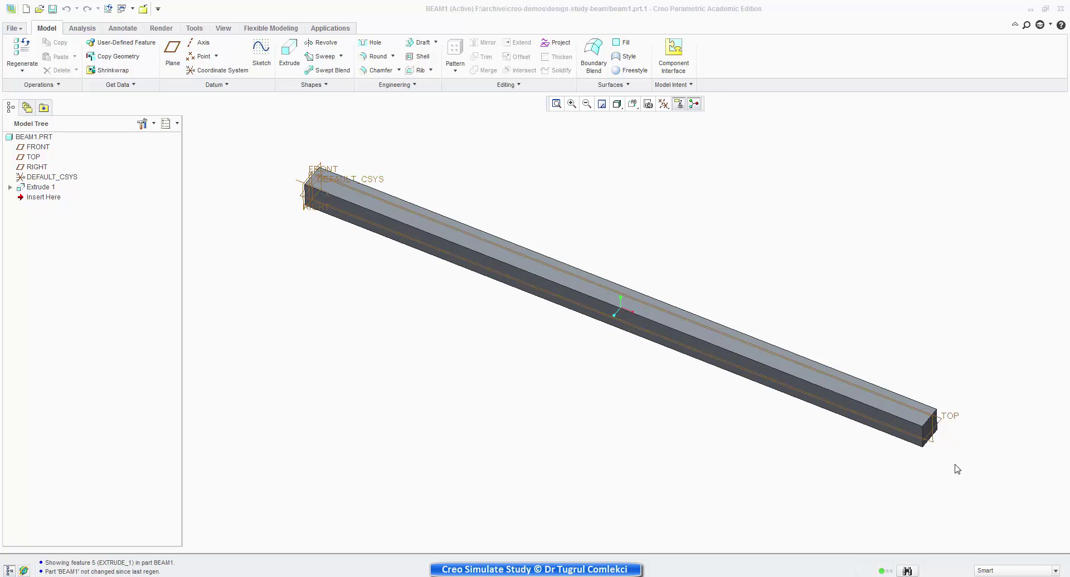
Step: Add a real-number parameter named height to the BEAM1 part with a value of 20
middle_click_drag(790, 324, 787, 326)
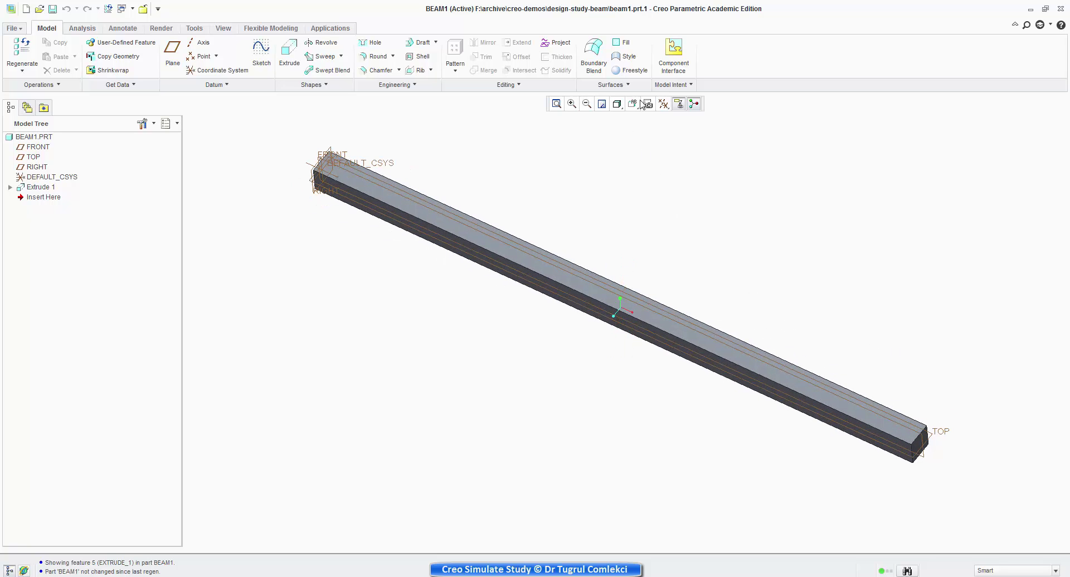
left_click(677, 86)
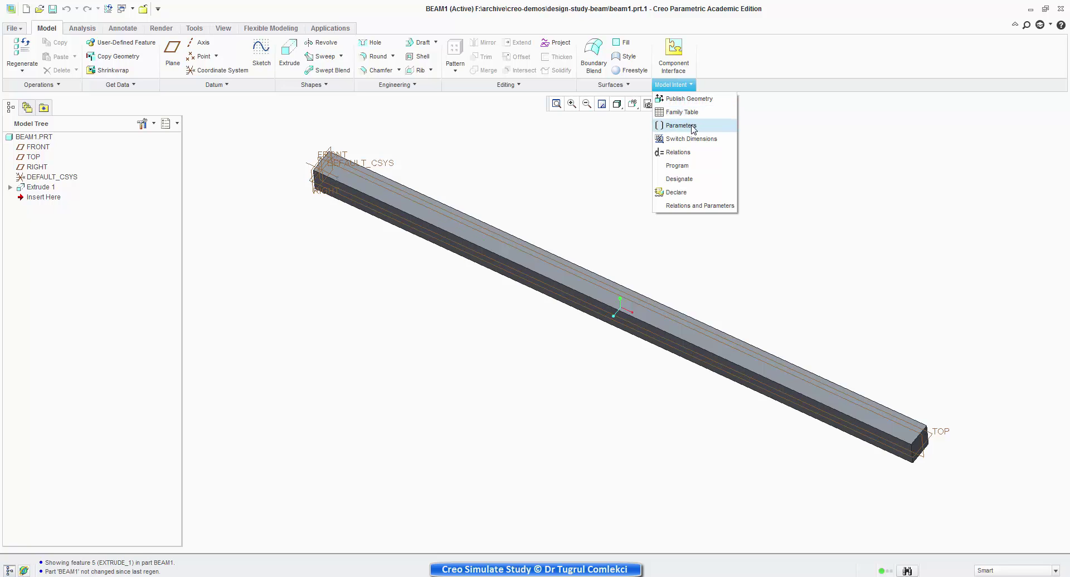
left_click(681, 125)
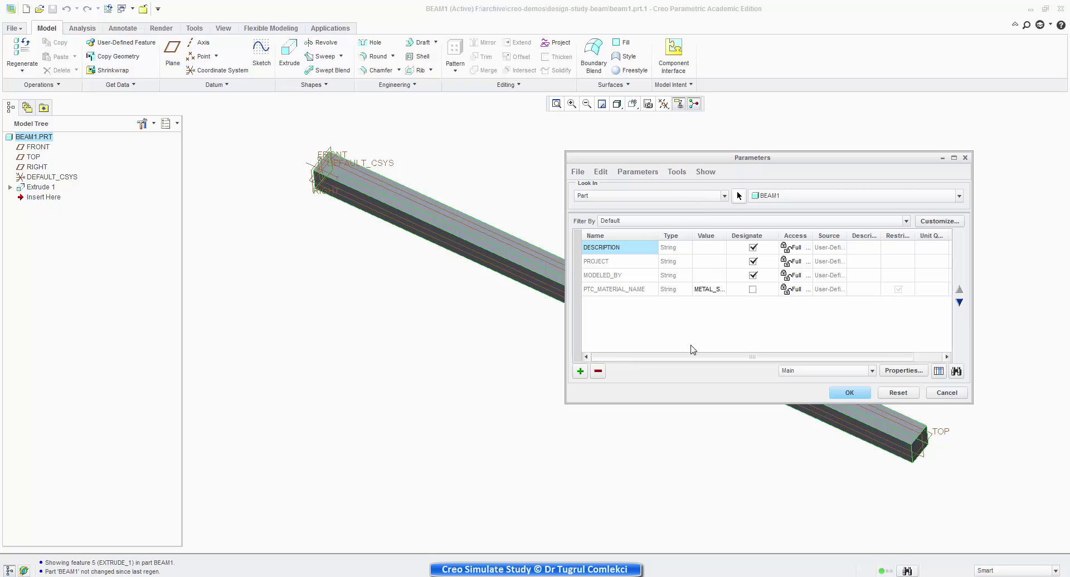
left_click(580, 371)
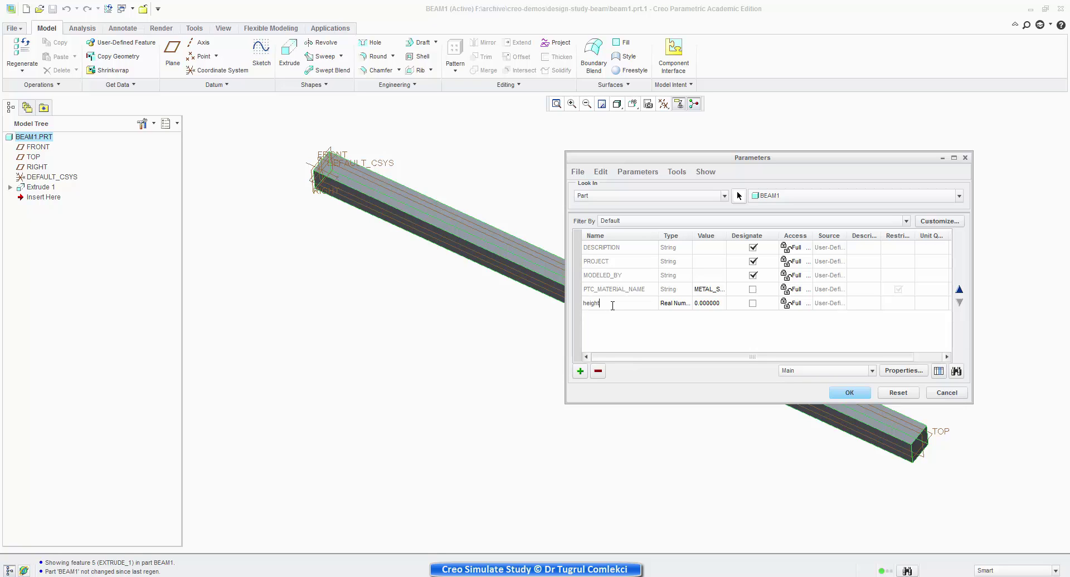
left_click(706, 306)
type("20")
left_click(855, 397)
Step: Add a second real-number parameter named width with a value of 20 and accept the part parameters
left_click(581, 373)
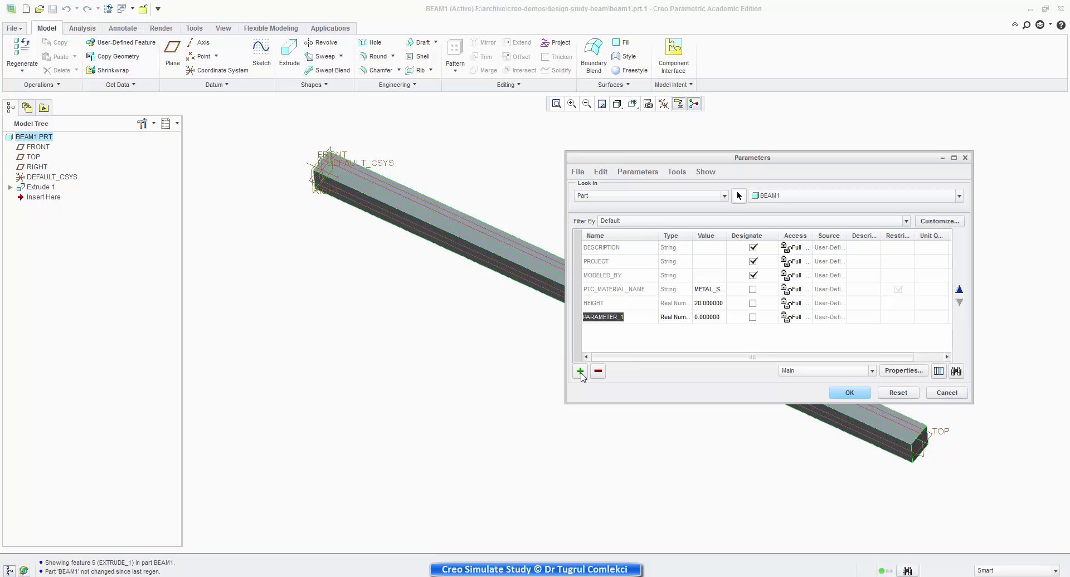
type("width")
left_click(705, 317)
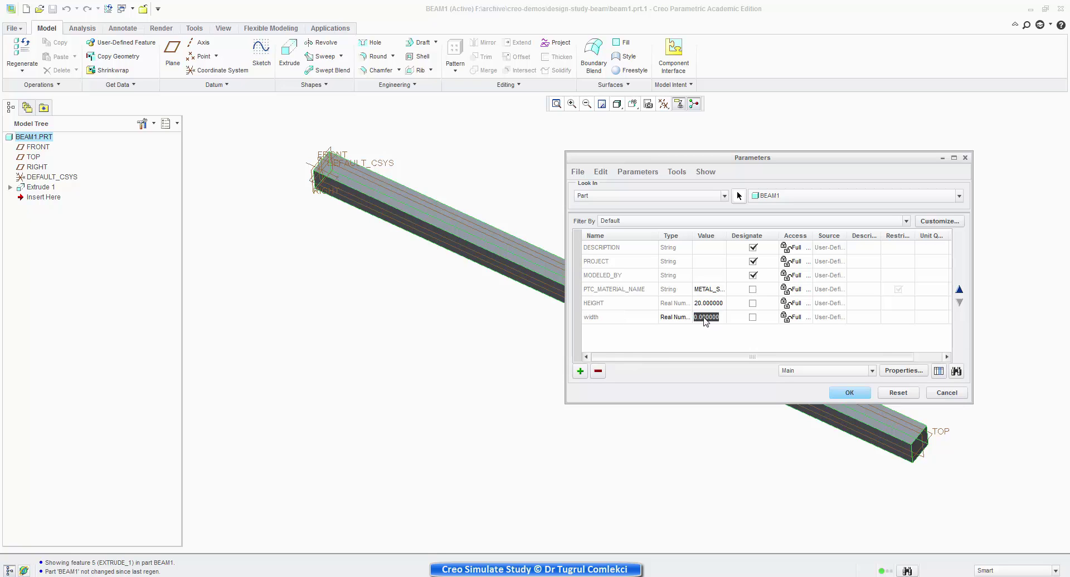
type("2")
left_click(847, 394)
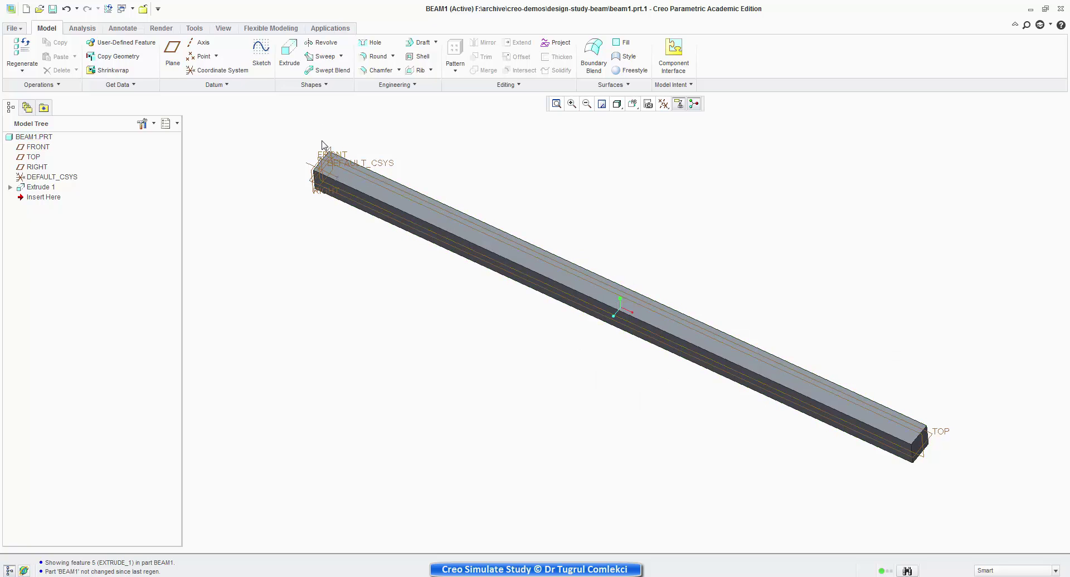
Step: Edit the section sketch of Extrude 1 and drive its vertical dimension with the relation sd0 = height
mouse_move(382, 167)
middle_mouse_down("ctrl")
mouse_move(454, 239)
mouse_move(415, 243)
middle_mouse_up("ctrl")
scroll(413, 241, "up", 5)
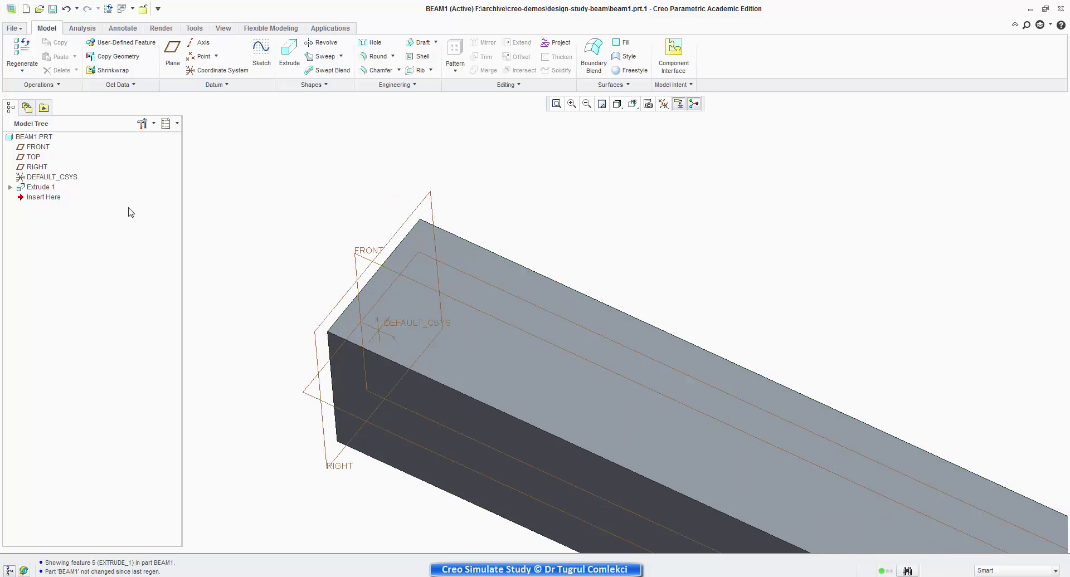
left_click(10, 188)
left_click(44, 199)
right_click(43, 200)
left_click(77, 219)
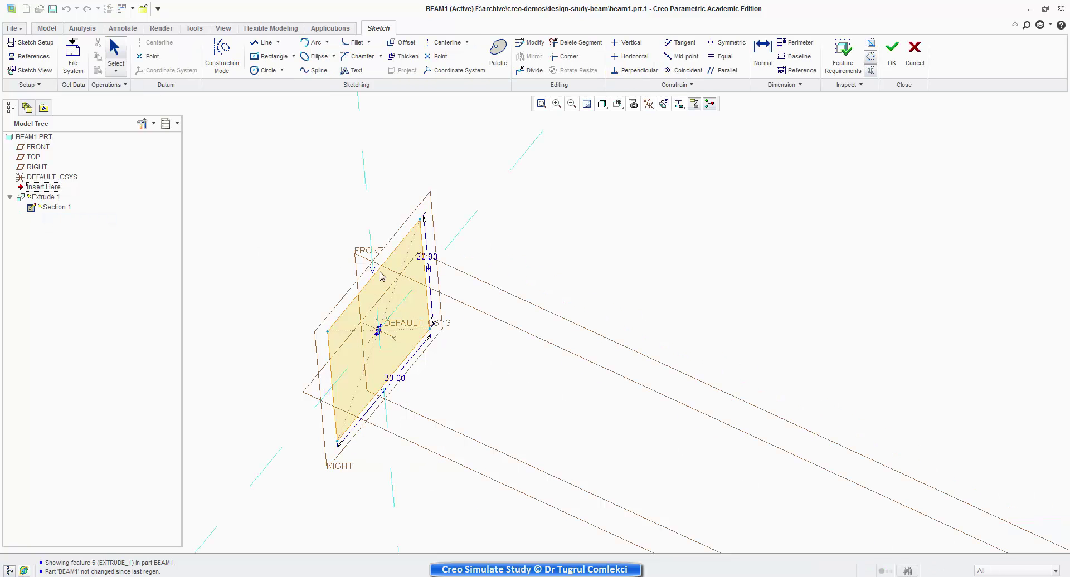
left_click(428, 263)
double_click(428, 258)
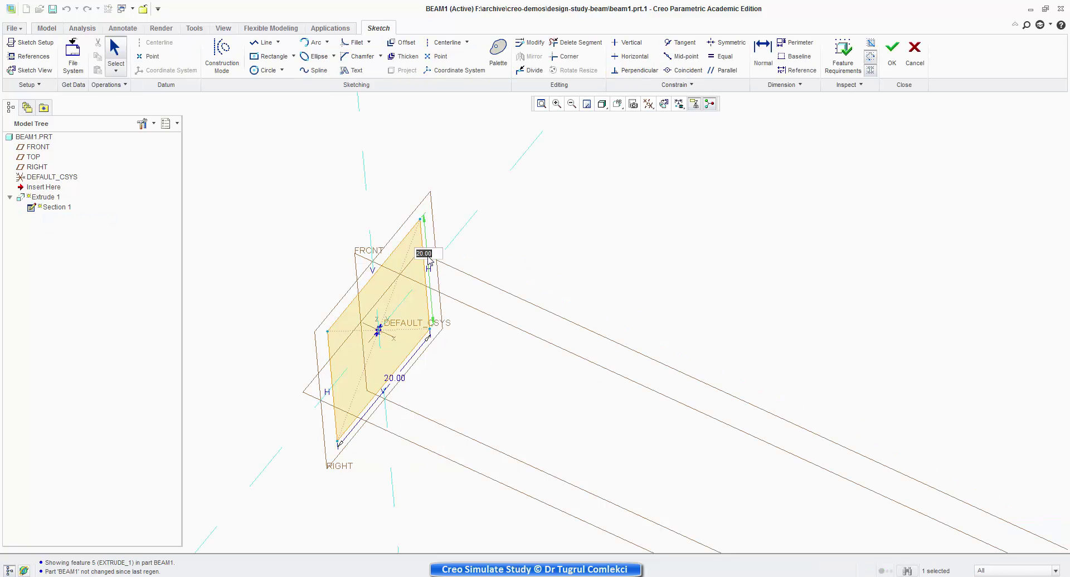
type("height")
key("Return")
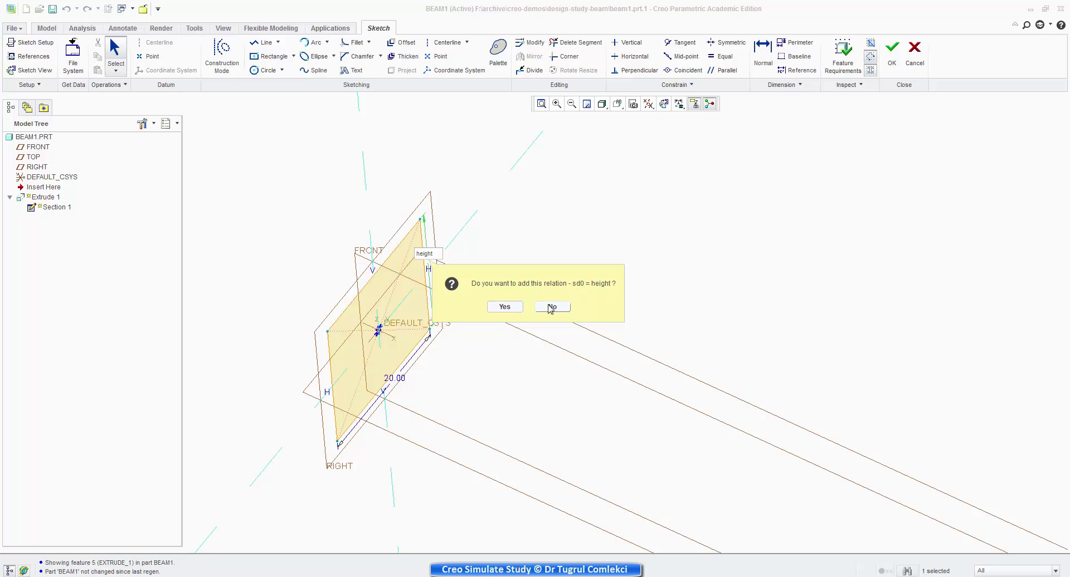
left_click(515, 308)
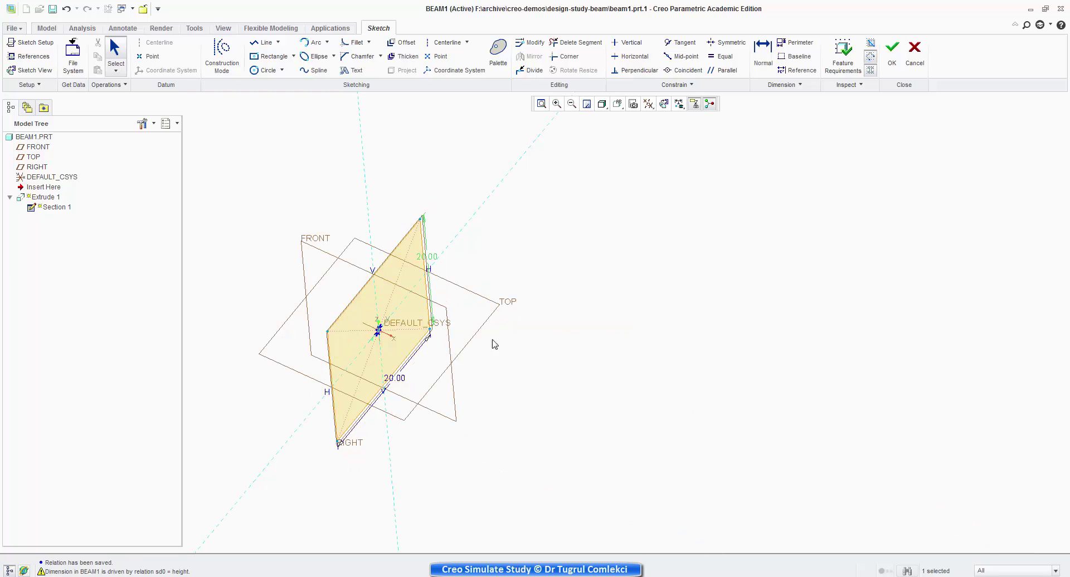
Step: Drive the sketch's other side dimension with the relation sd1 = width and finish the section sketch
double_click(393, 380)
type("w")
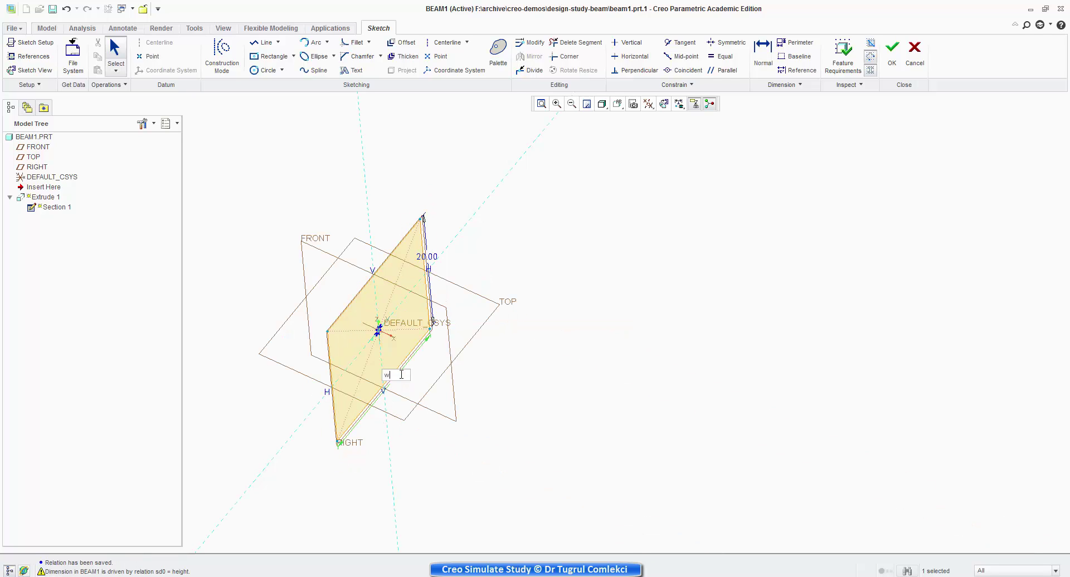
type("idth")
key("Return")
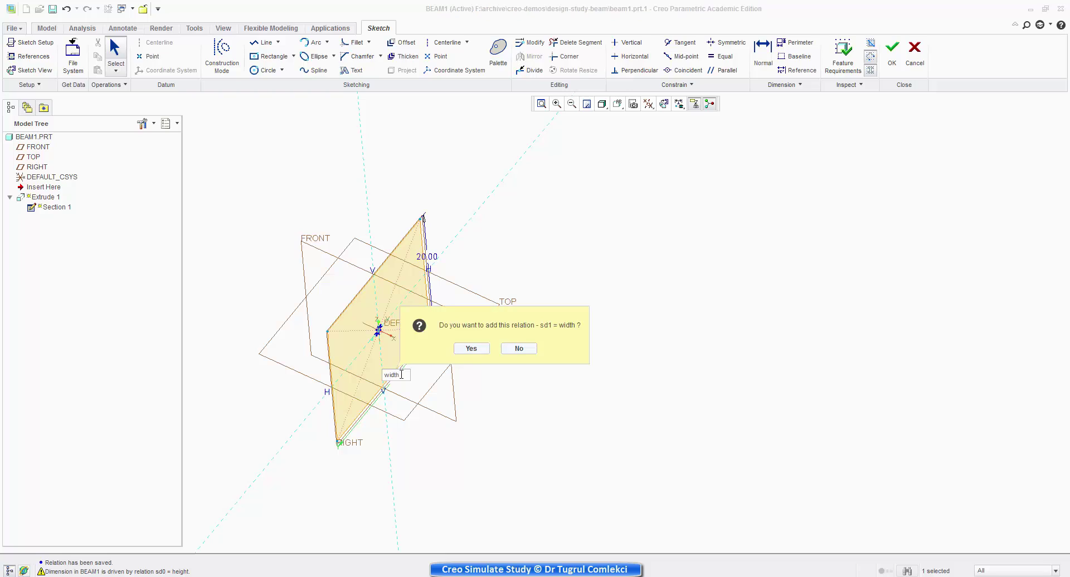
left_click(471, 349)
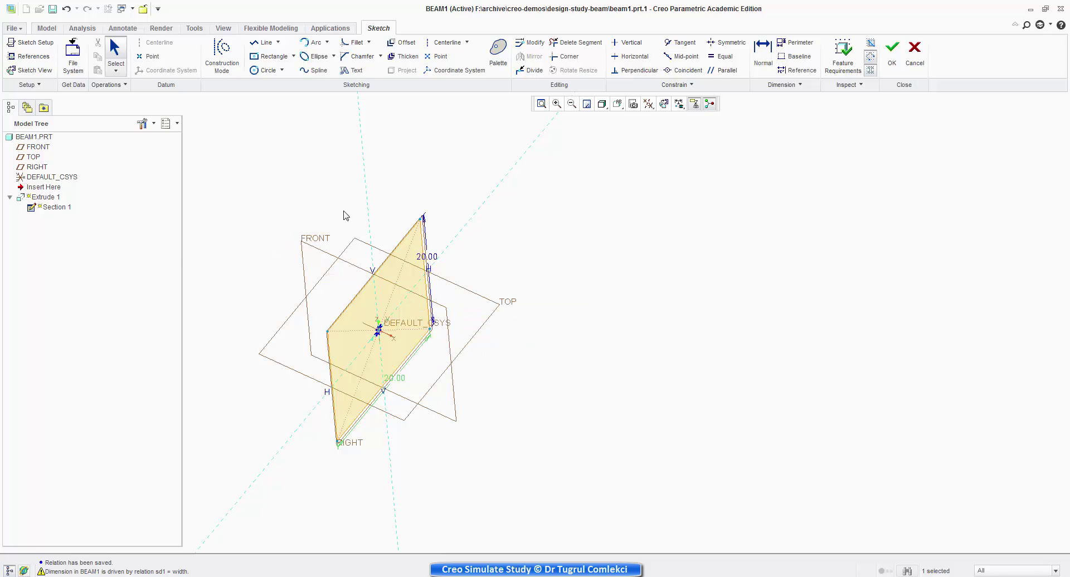
left_click(890, 55)
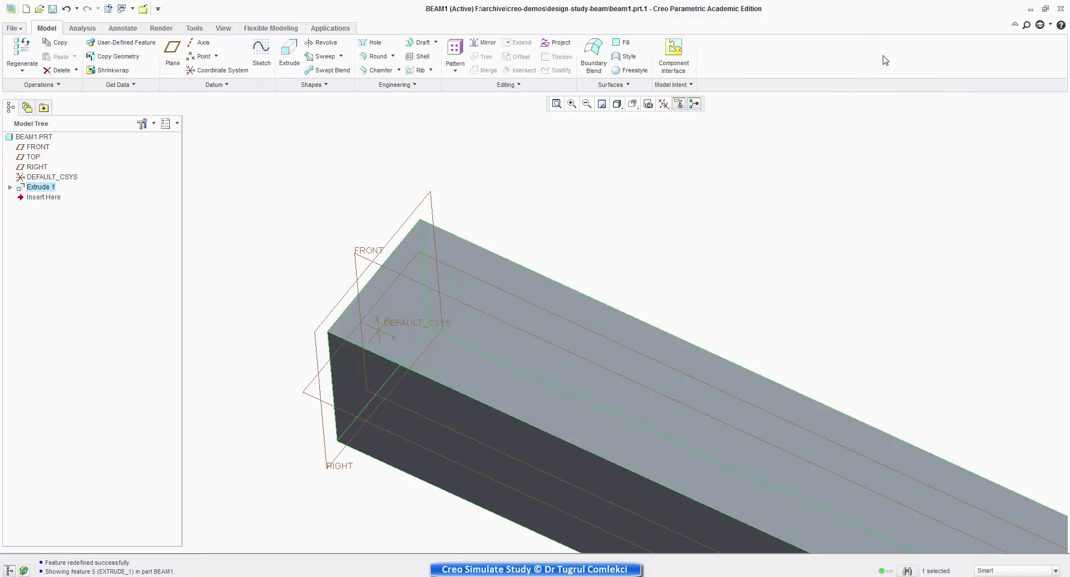
Step: Set the part parameters HEIGHT to 40 and WIDTH to 30
left_click(671, 85)
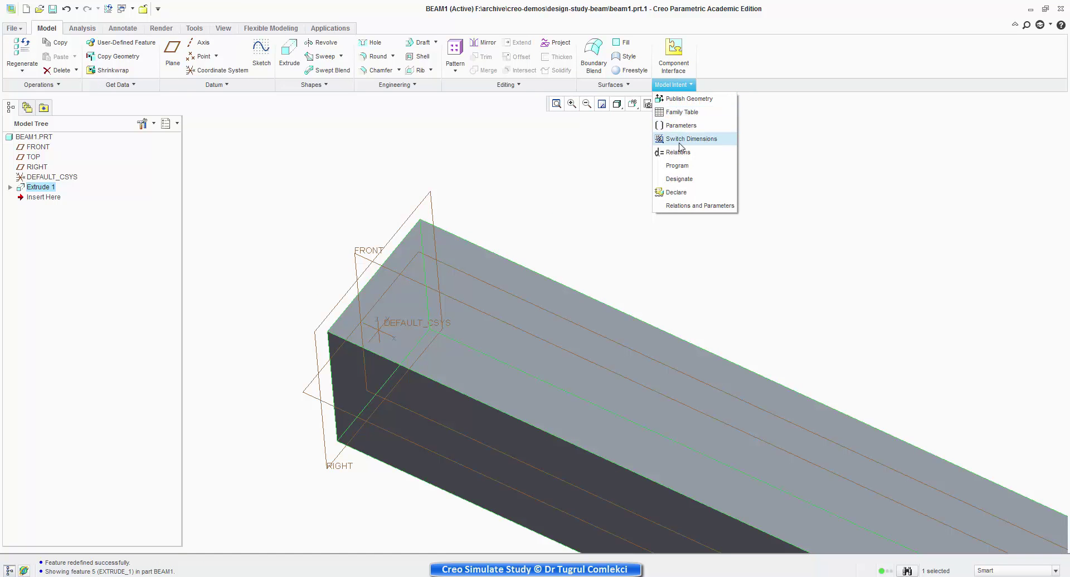
left_click(681, 126)
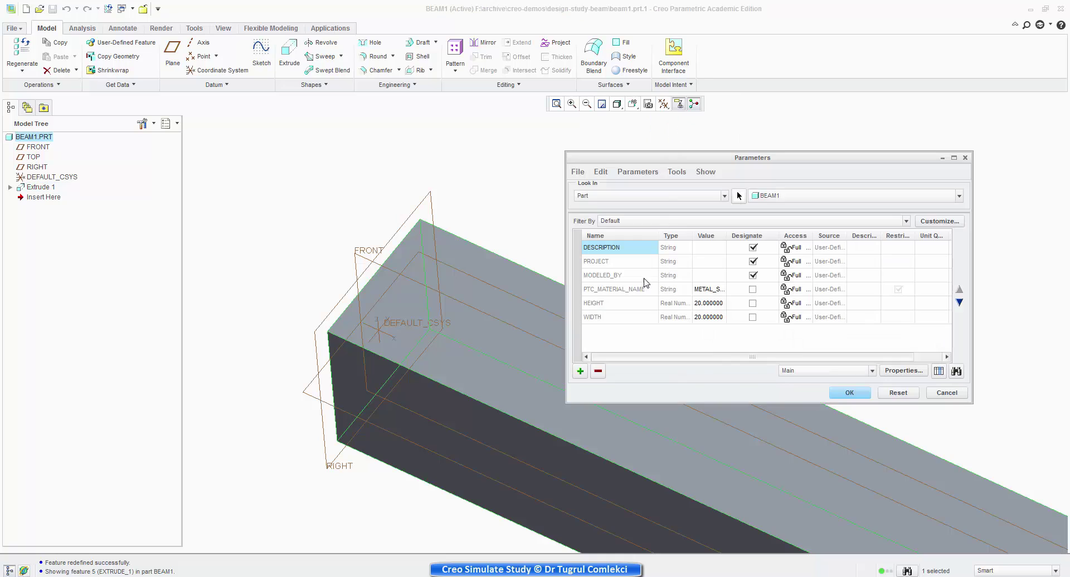
left_click(708, 305)
type("4")
left_click(707, 318)
type("30")
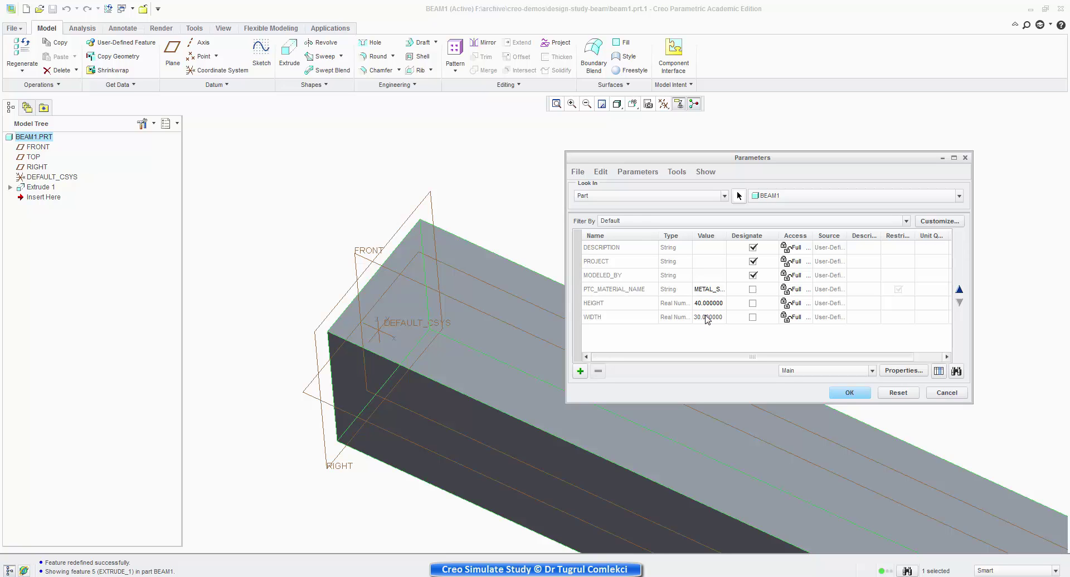
left_click(848, 393)
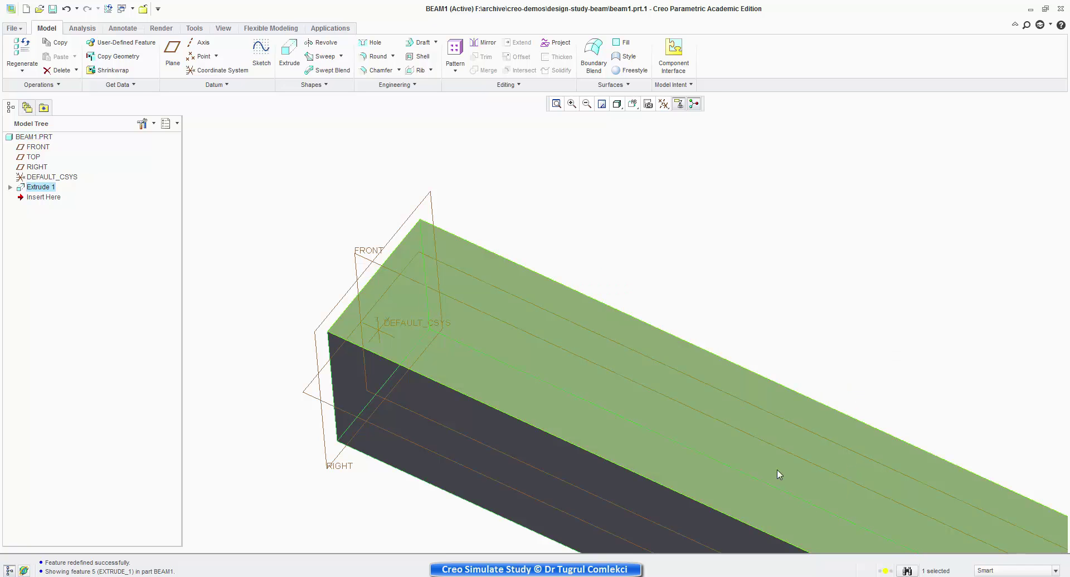
Step: Regenerate BEAM1 and Extrude 1 with the Regeneration Manager to apply the new parameter values
middle_click_drag(564, 440, 473, 342, "shift")
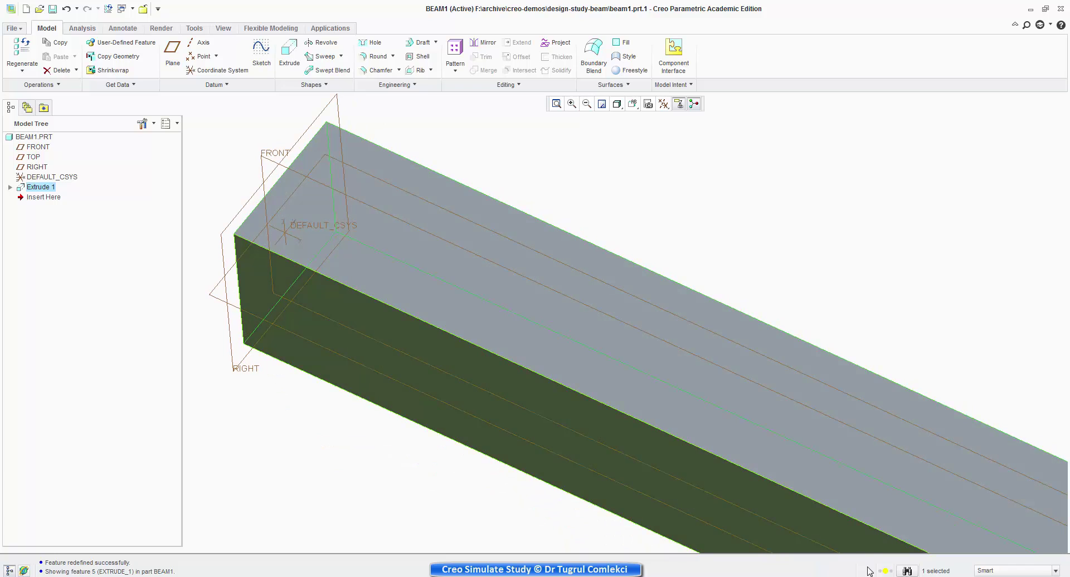
left_click(886, 571)
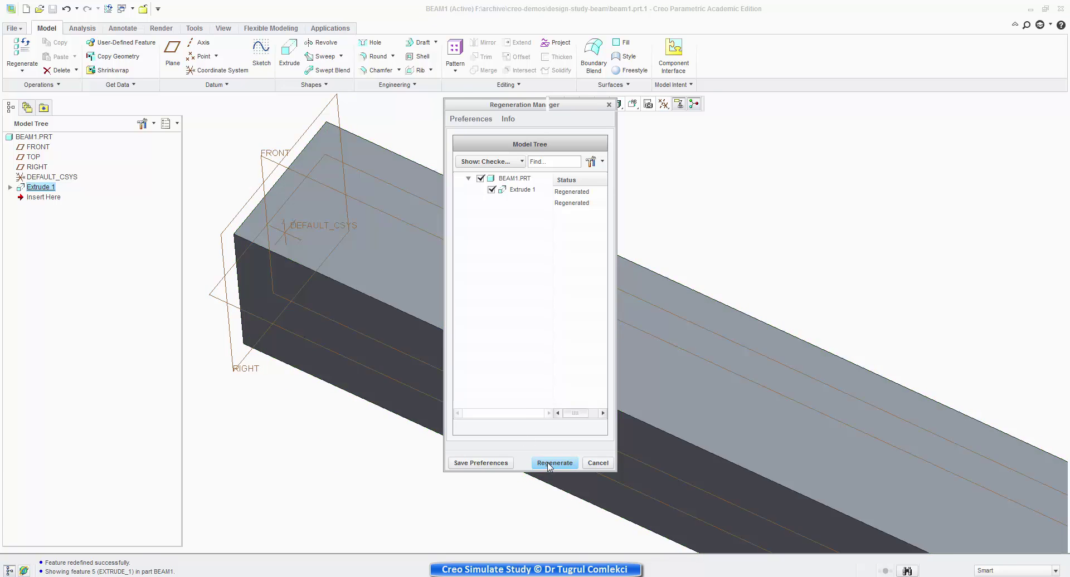
left_click(550, 463)
Step: Examine the regenerated beam's cross-section and its full length
scroll(419, 240, "down", 5)
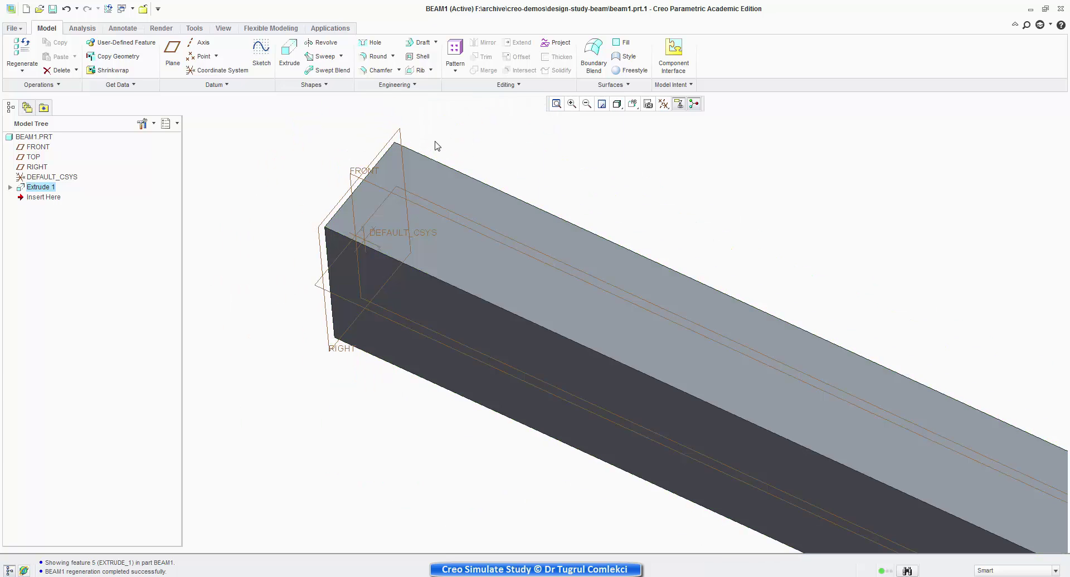
middle_click_drag(553, 303, 490, 326, "shift")
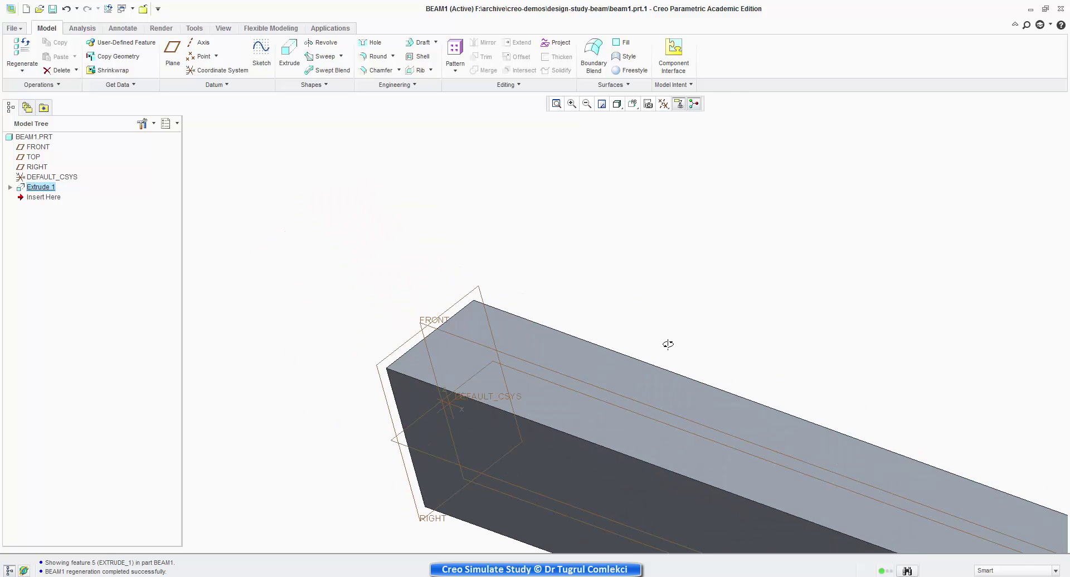
middle_click_drag(737, 421, 582, 292, "shift")
scroll(623, 332, "down", 2)
scroll(624, 332, "up", 2)
scroll(773, 426, "up", 2)
middle_click_drag(804, 443, 607, 306, "shift")
scroll(789, 354, "up", 1)
middle_click_drag(868, 386, 773, 367, "shift")
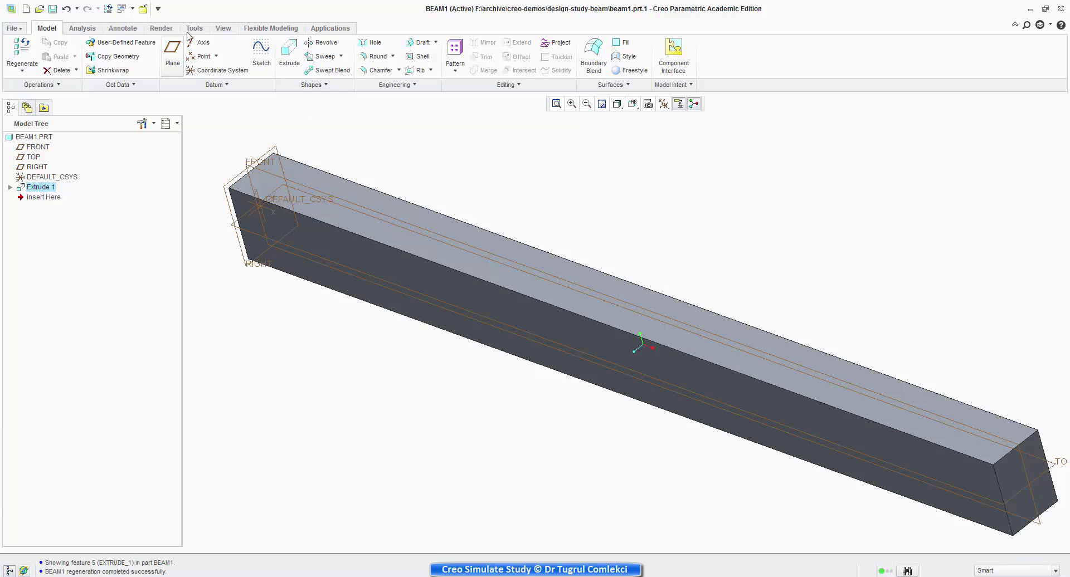
Step: Save the beam part and open it in the Simulate application
left_click(53, 10)
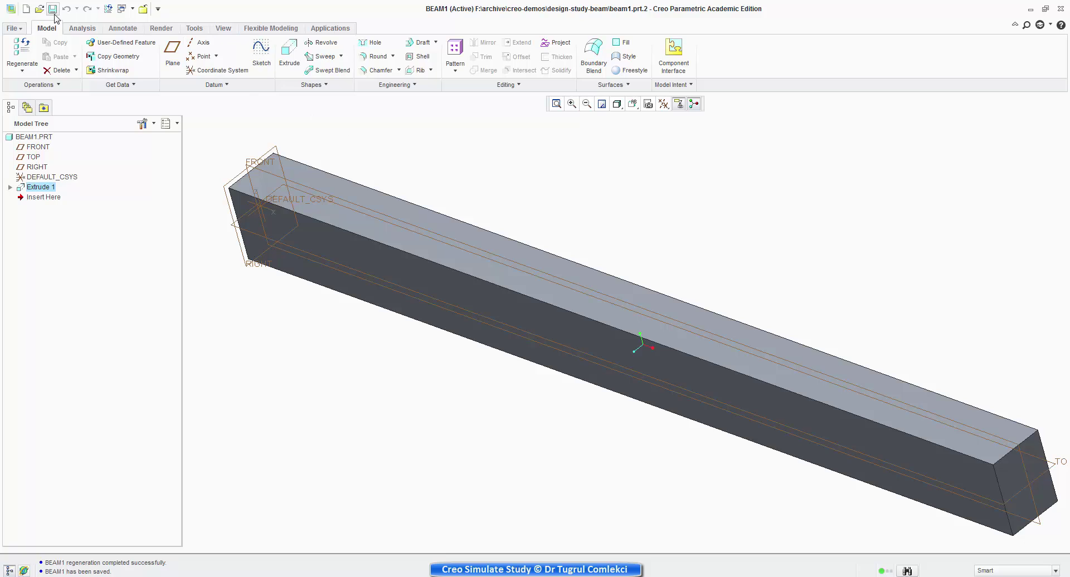
left_click(330, 28)
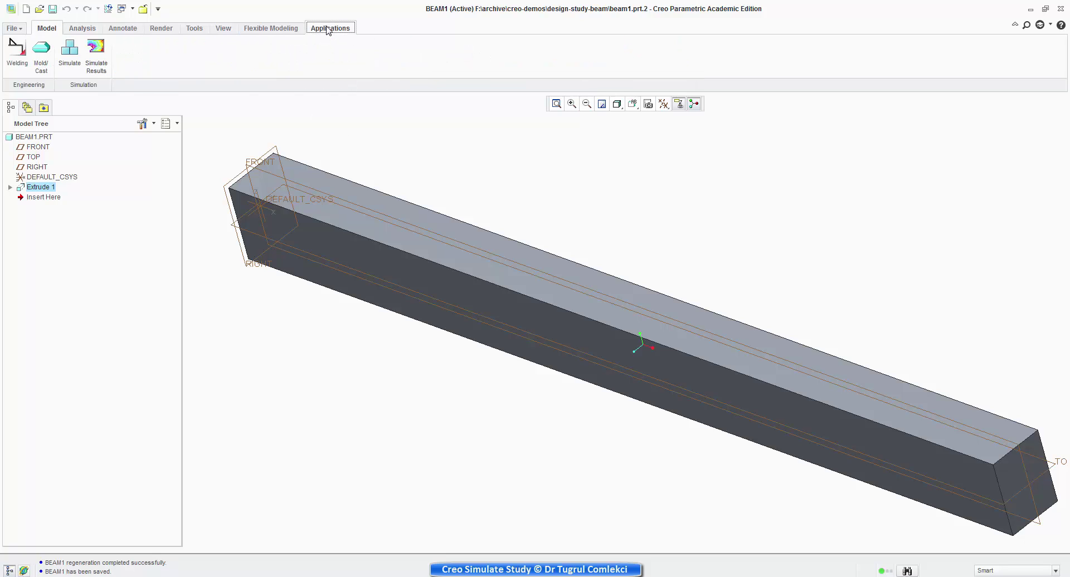
left_click(63, 56)
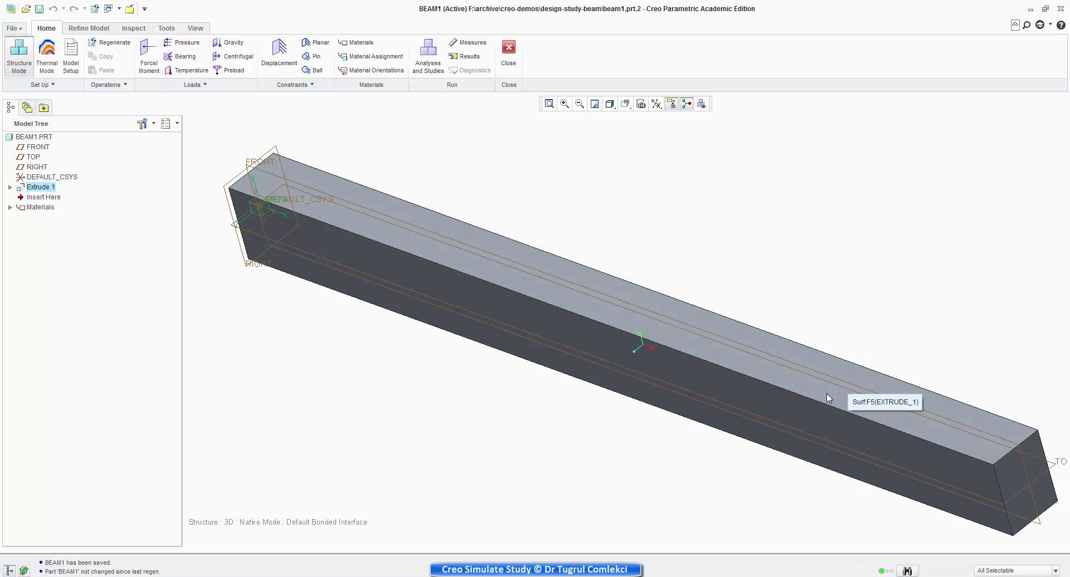
Step: Start a surface region split by an internal sketch on the TOP datum plane, with FRONT as the bottom orientation reference
left_click(81, 29)
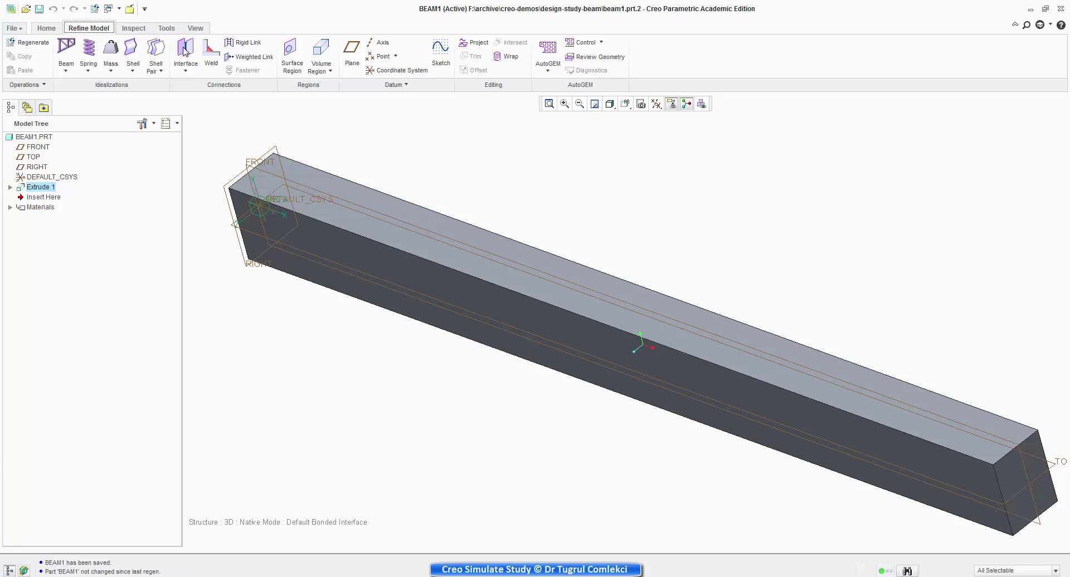
left_click(291, 61)
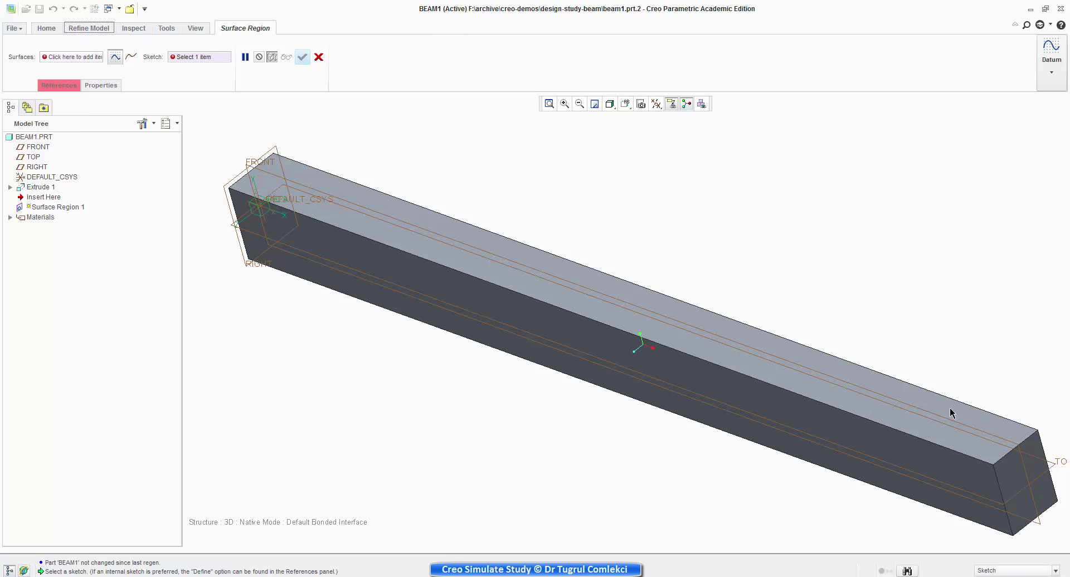
left_click(52, 85)
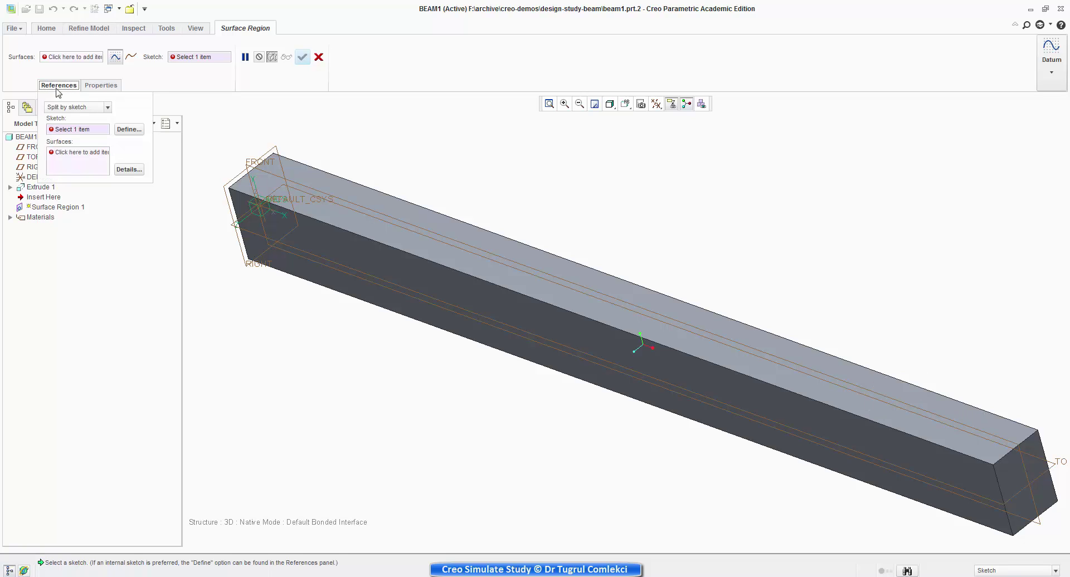
left_click(80, 129)
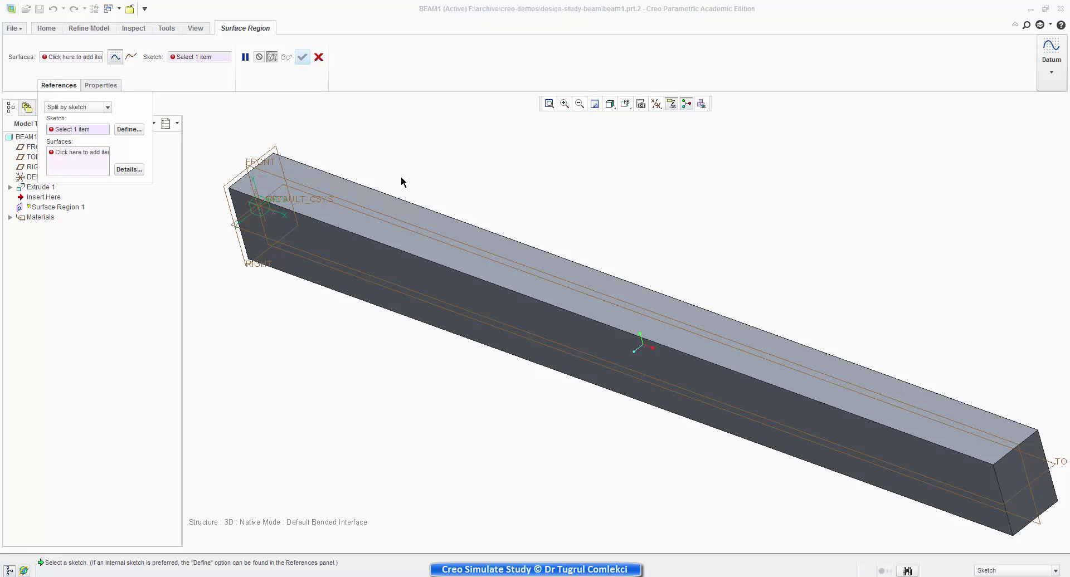
left_click(132, 130)
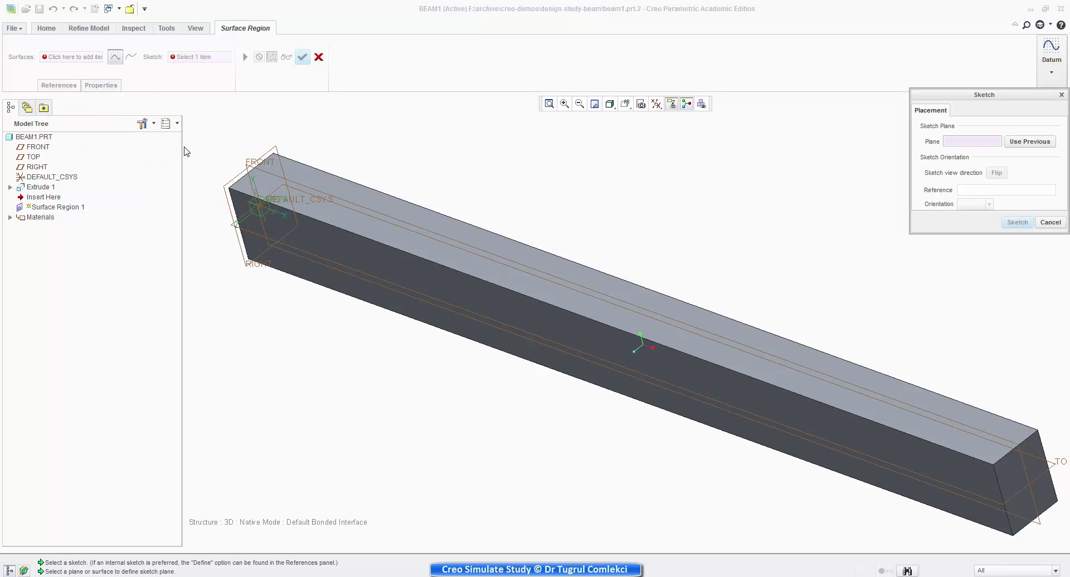
left_click(1060, 458)
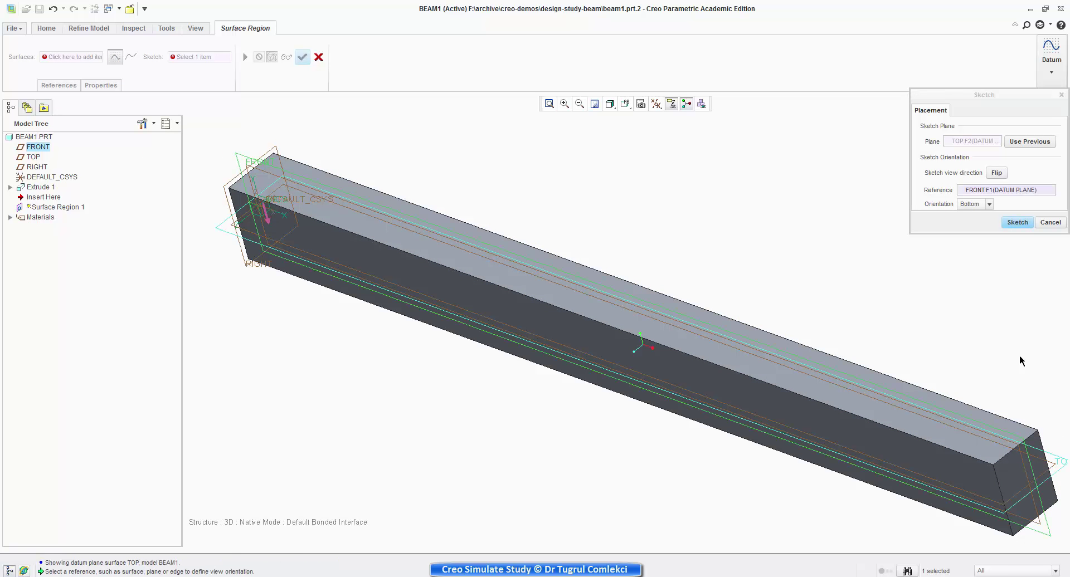
left_click(1017, 223)
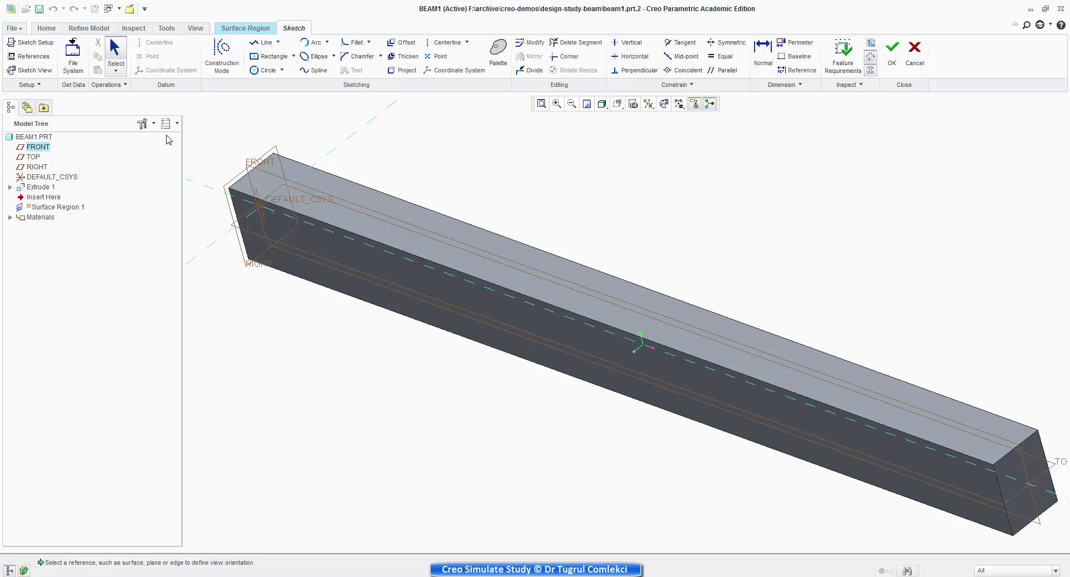
Step: Sketch a straight line crossing the beam's full width, about 347 mm from the reference at the coordinate system end
left_click(262, 43)
left_click(723, 450)
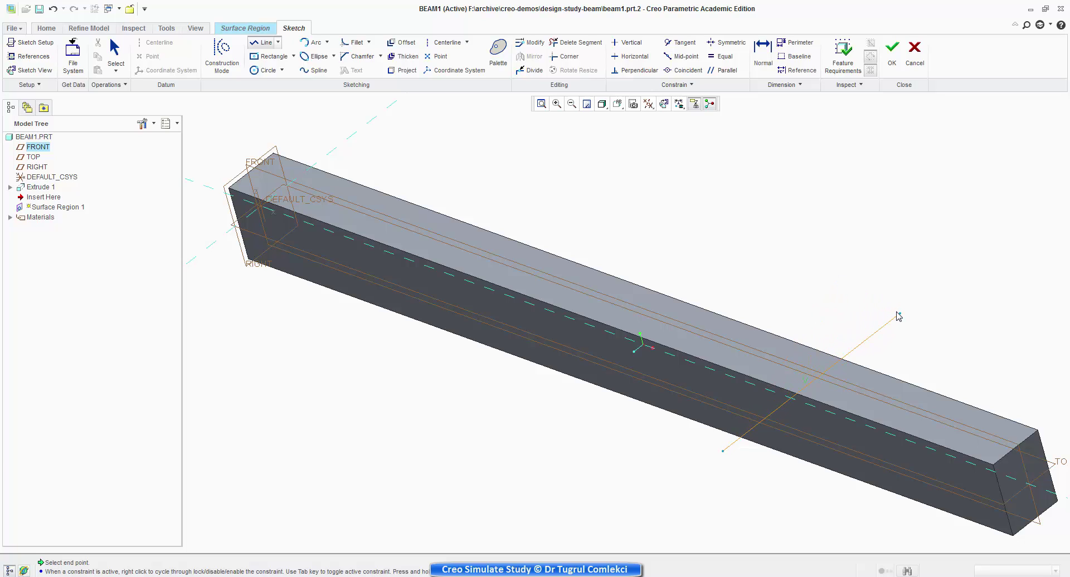
left_click(900, 314)
middle_click(914, 298)
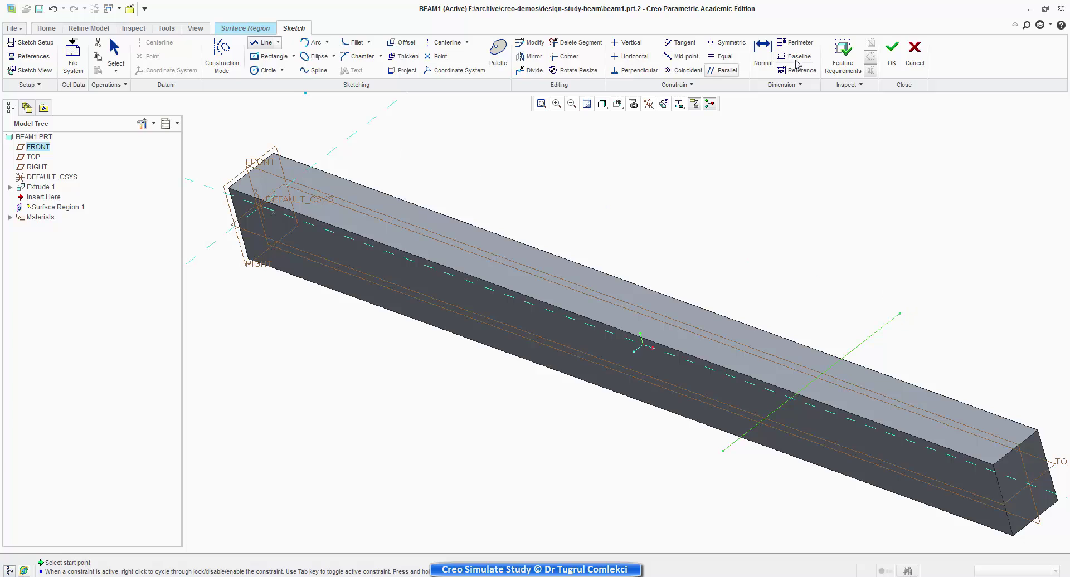
Step: Set the line's distance from the reference at the coordinate system end to 400 mm and finish the sketch
left_click(772, 56)
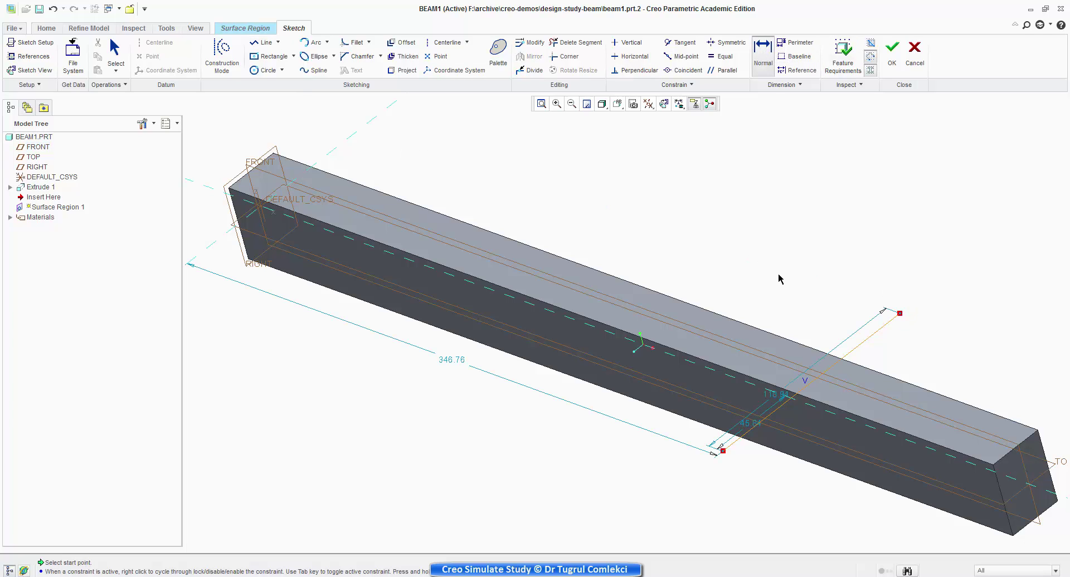
double_click(451, 361)
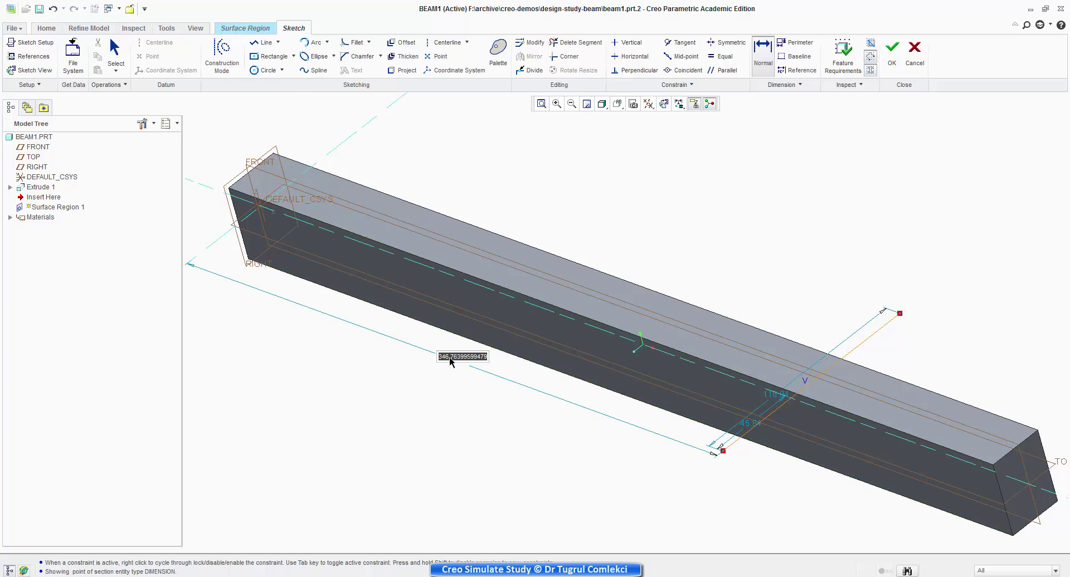
type("400")
key("Return")
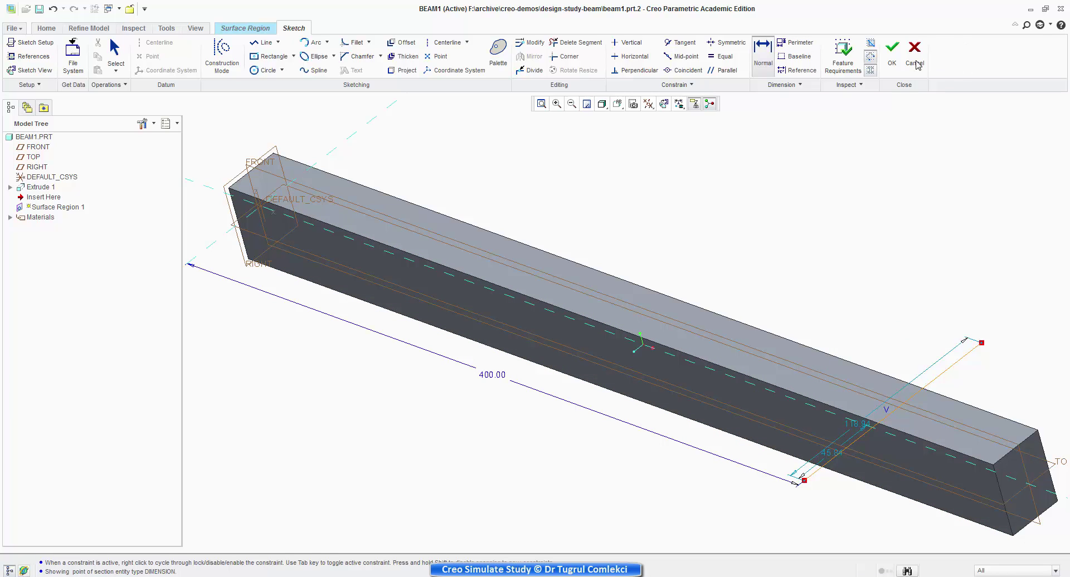
left_click(896, 58)
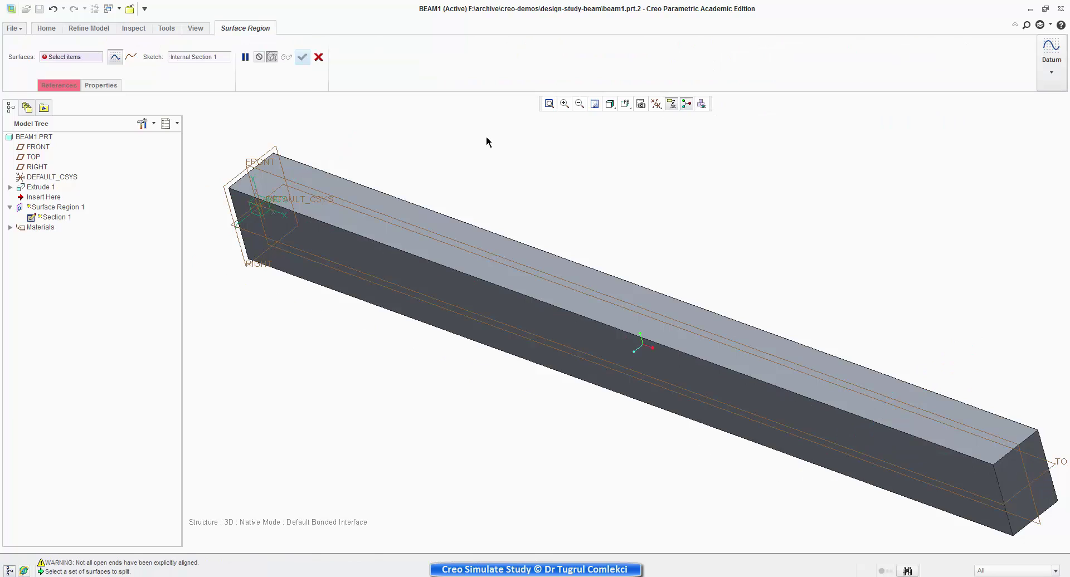
Step: Split the beam's top surface with the sketched line, complete the surface region, and check both resulting areas
left_click(59, 85)
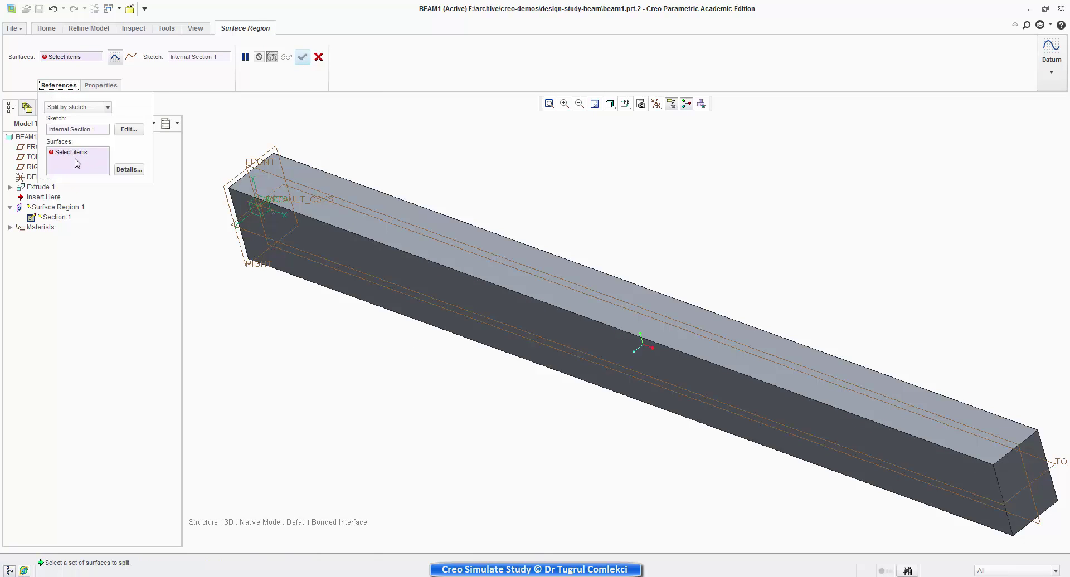
left_click(619, 286)
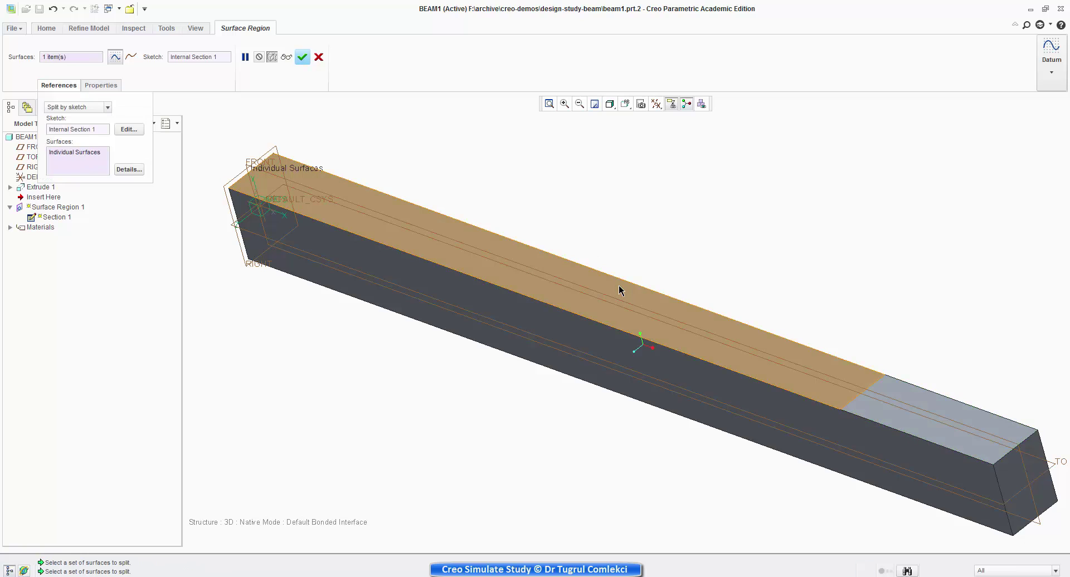
left_click(302, 57)
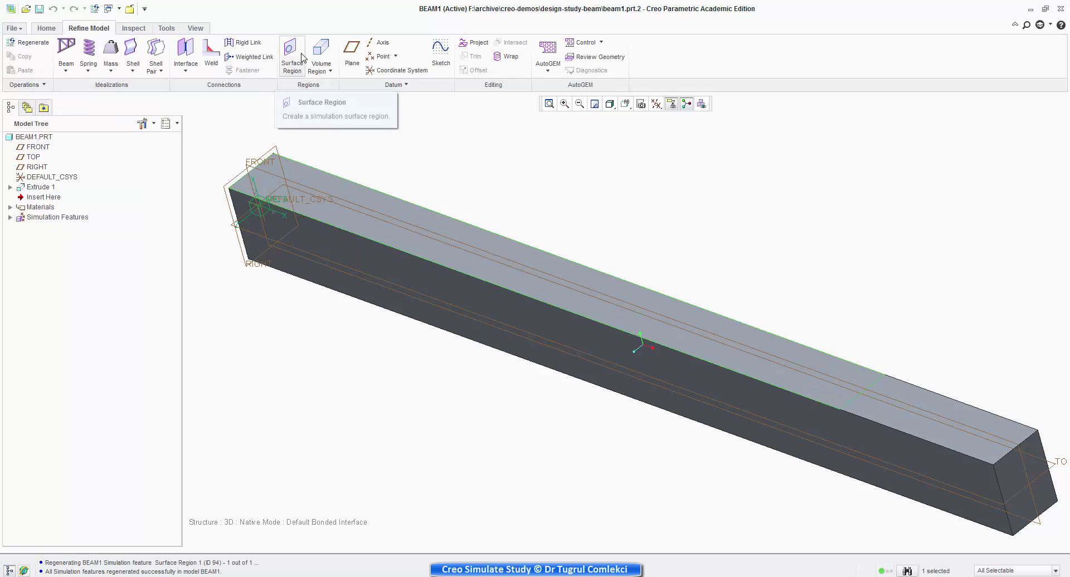
left_click(789, 370)
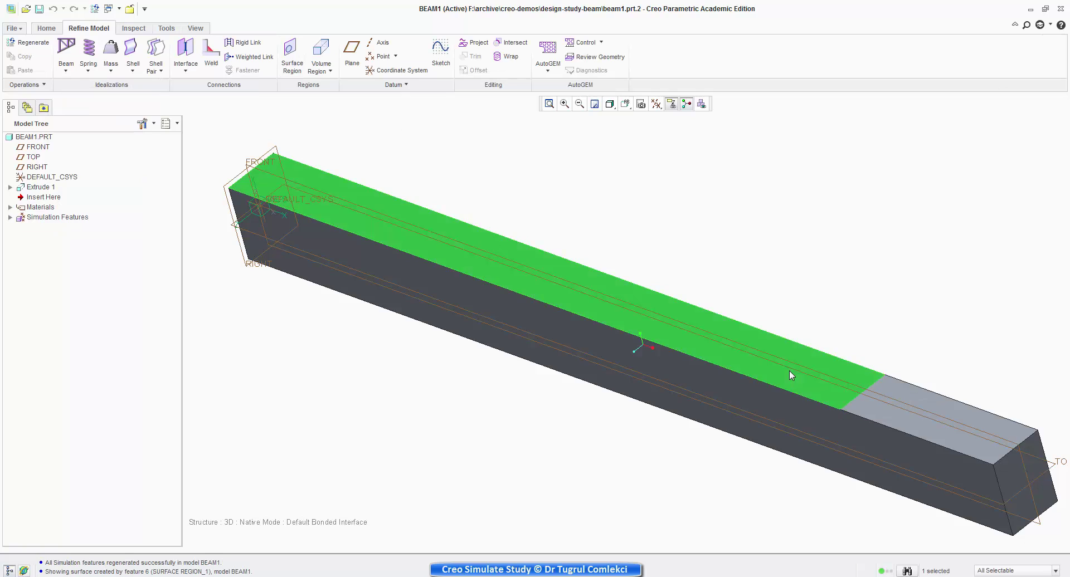
left_click(951, 409)
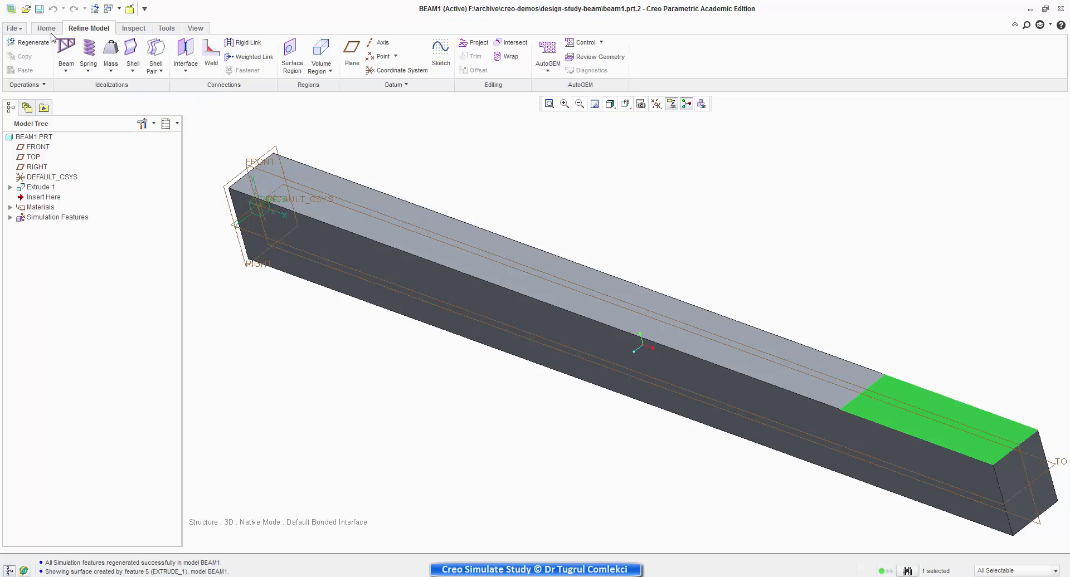
Step: Generate a trial AutoGEM mesh for all geometry with properties using default sizing, and close it without saving
left_click(548, 55)
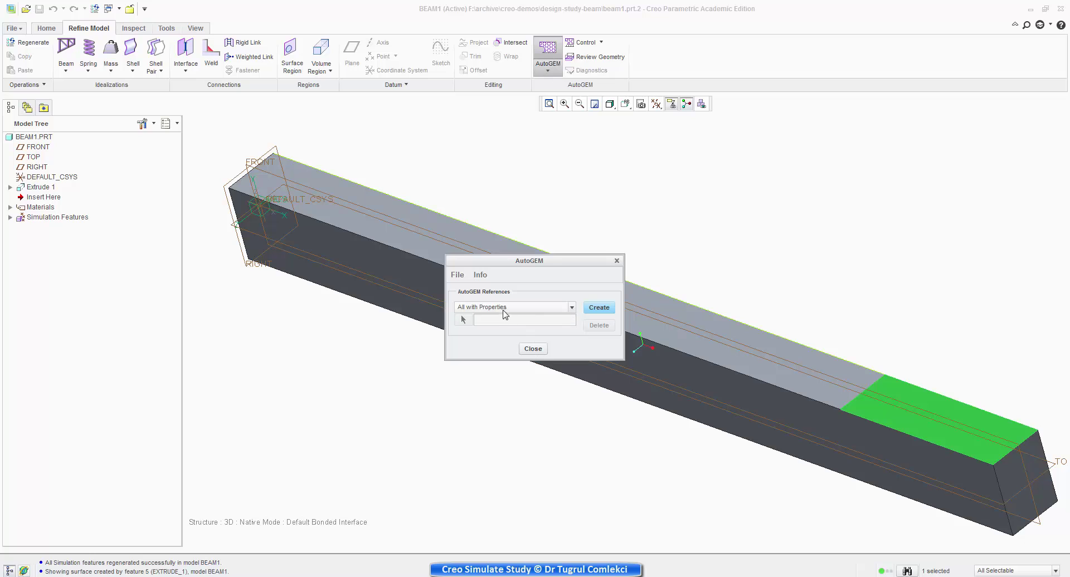
left_click(595, 307)
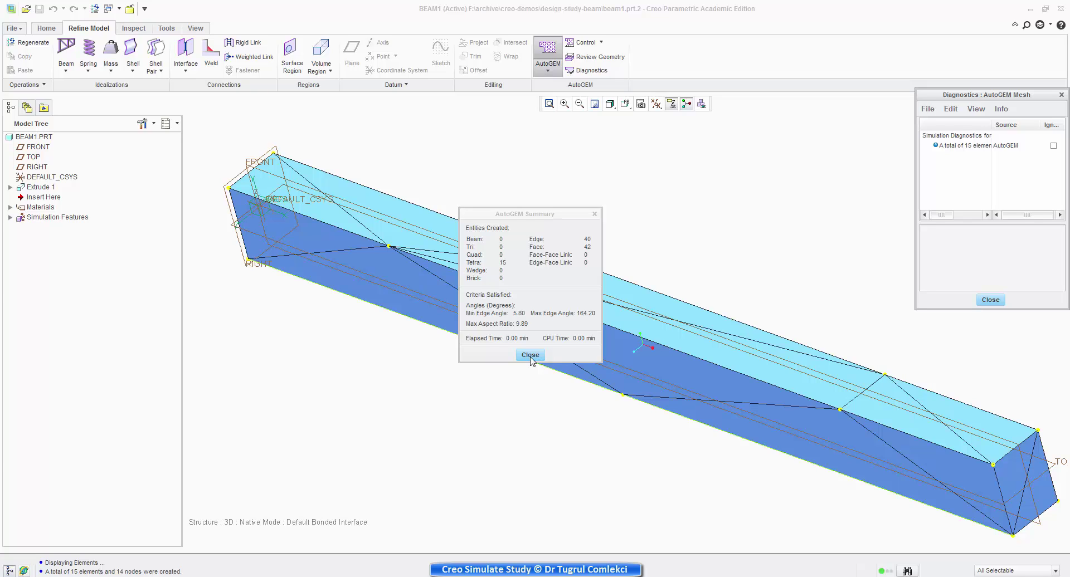
left_click(530, 356)
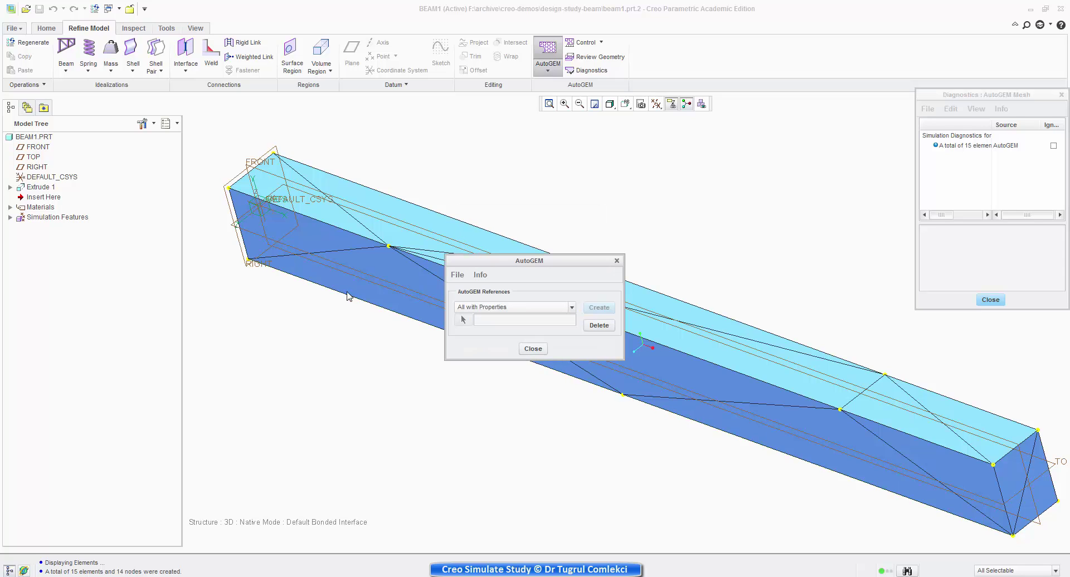
left_click(533, 348)
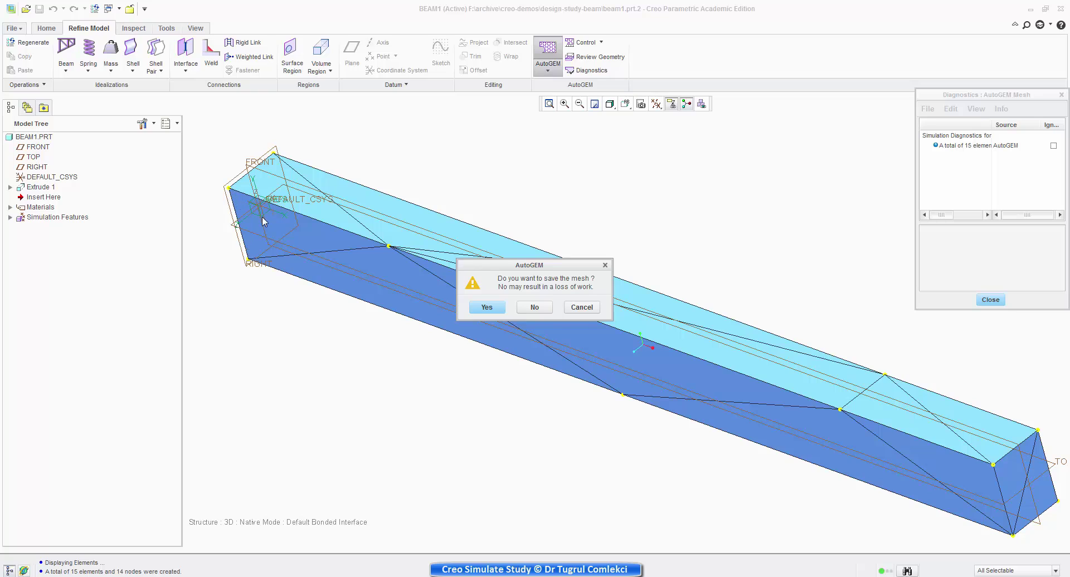
left_click(533, 308)
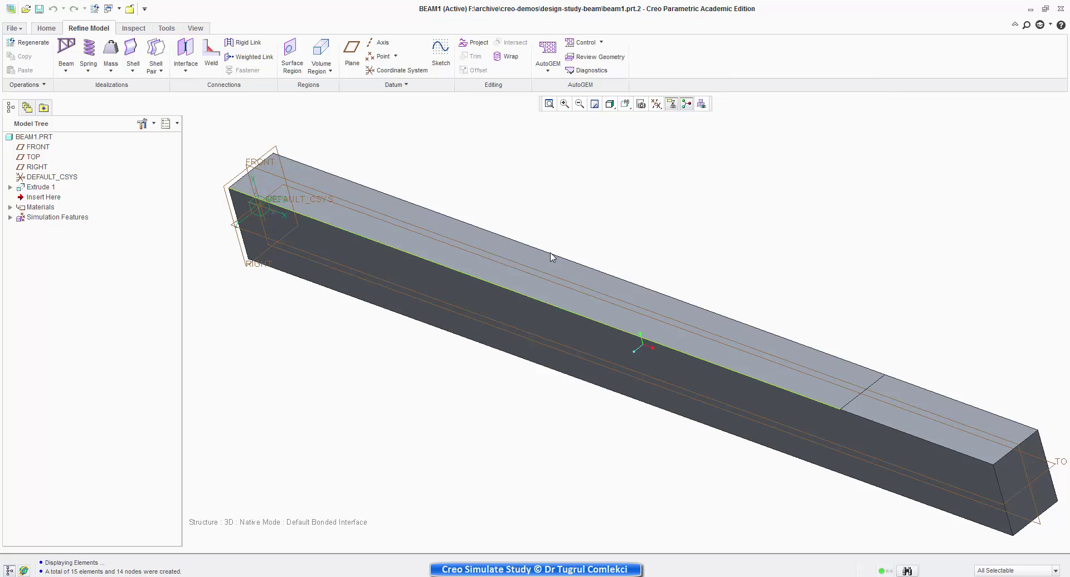
Step: Create a maximum element size control of 20 mm with the BEAM1 part as its component reference
left_click(585, 44)
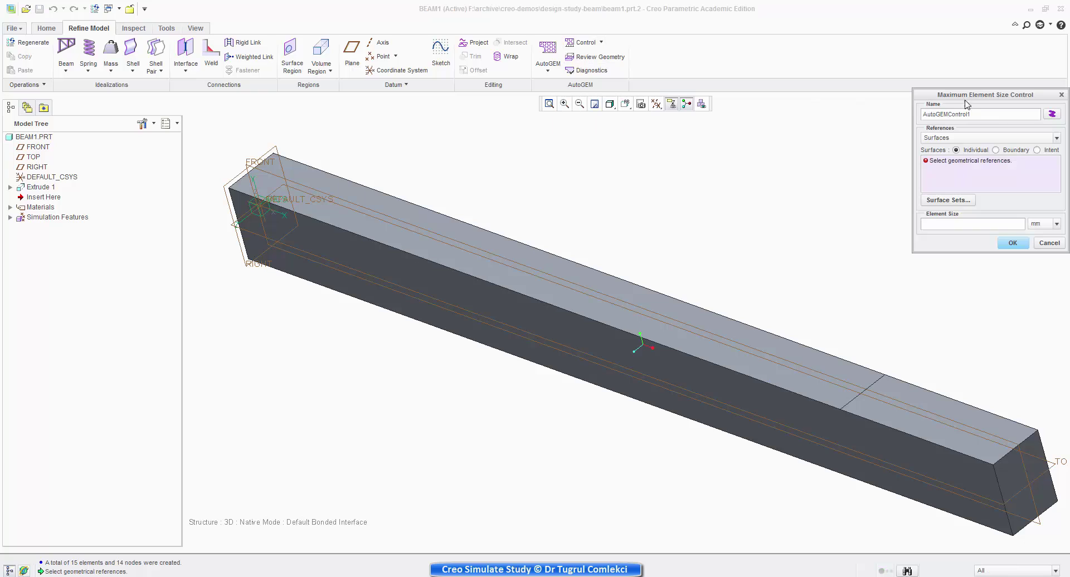
left_click_drag(974, 98, 860, 103)
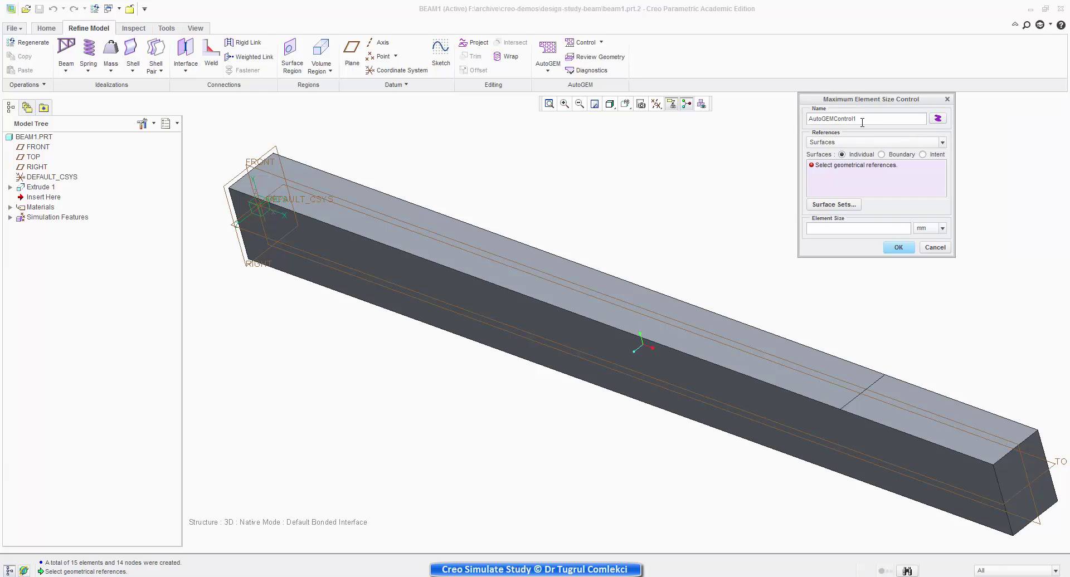
left_click(850, 169)
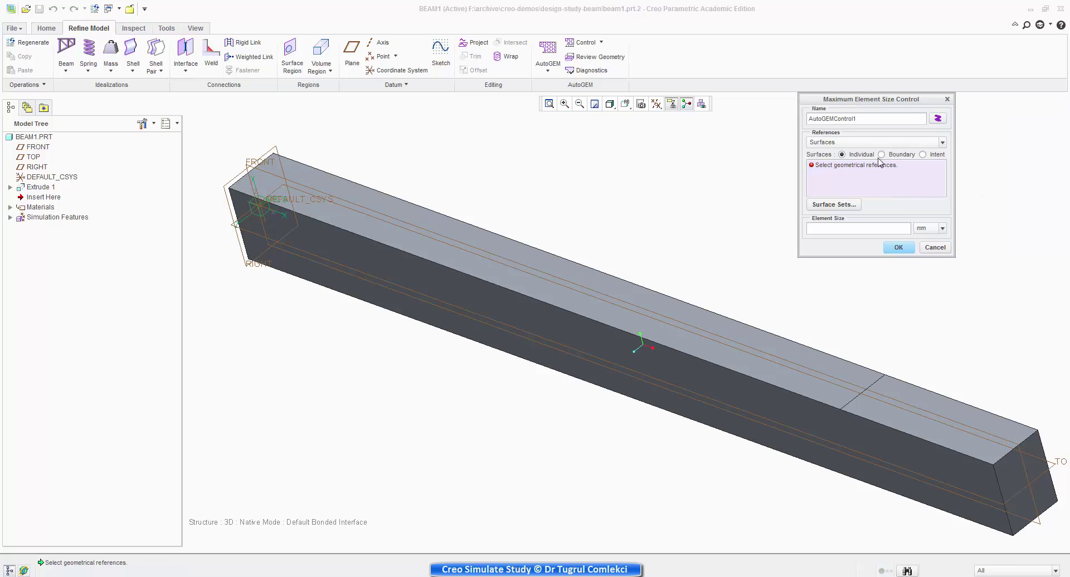
left_click(847, 143)
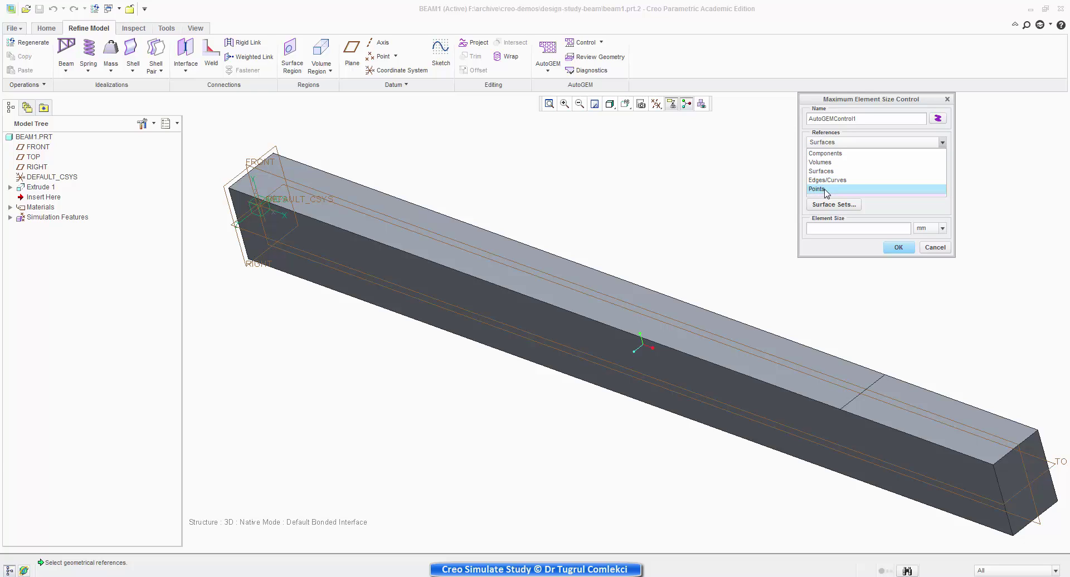
left_click(831, 163)
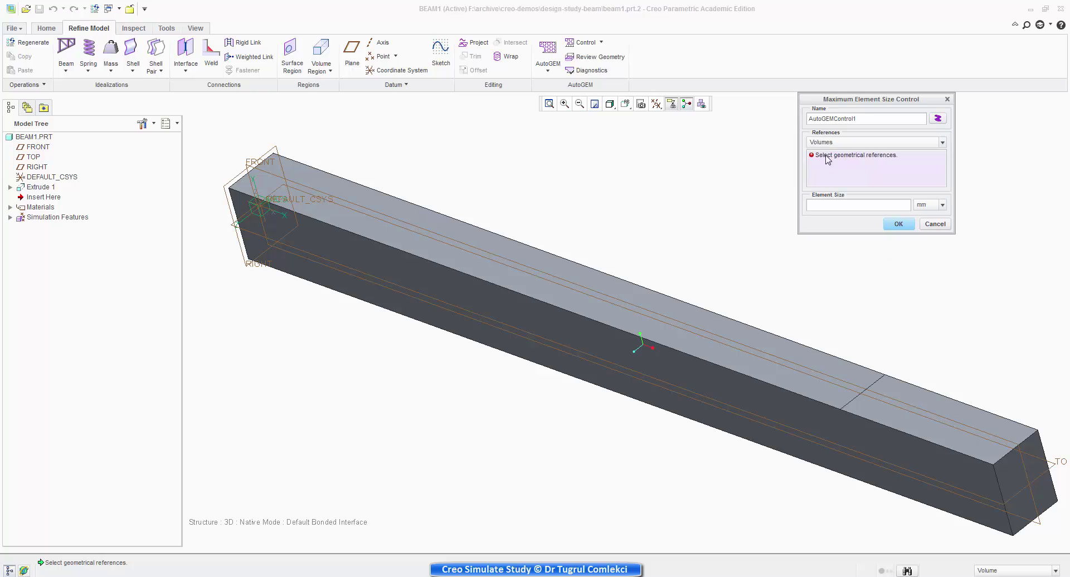
left_click(42, 138)
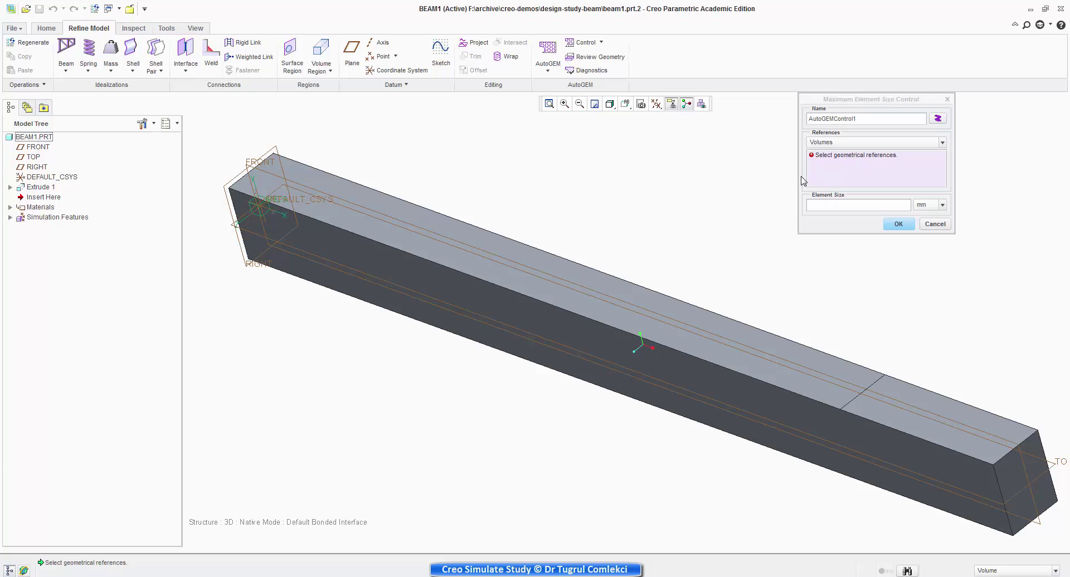
left_click(827, 142)
left_click(827, 154)
left_click(42, 139)
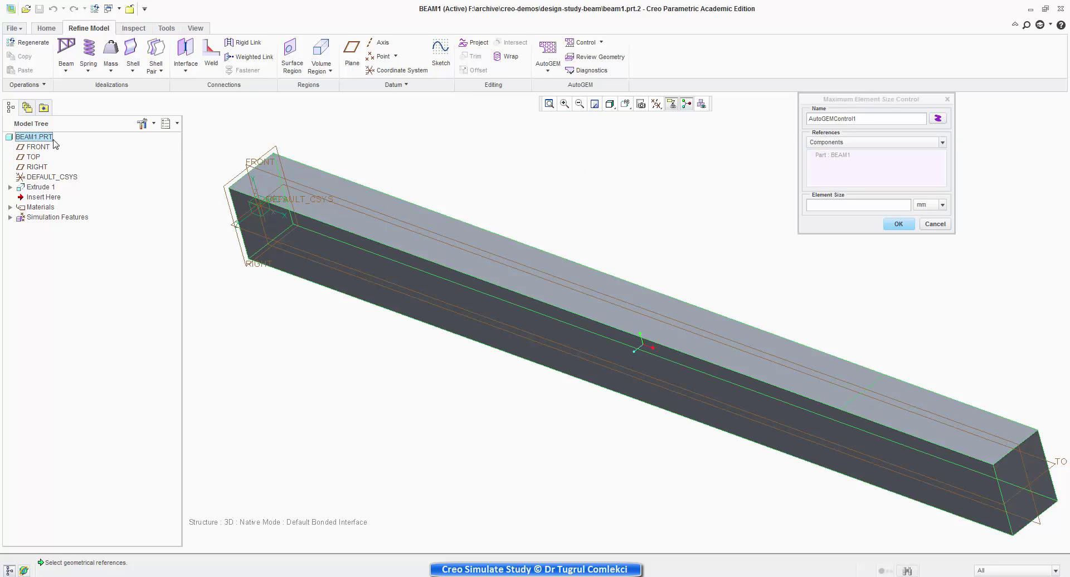
left_click(865, 208)
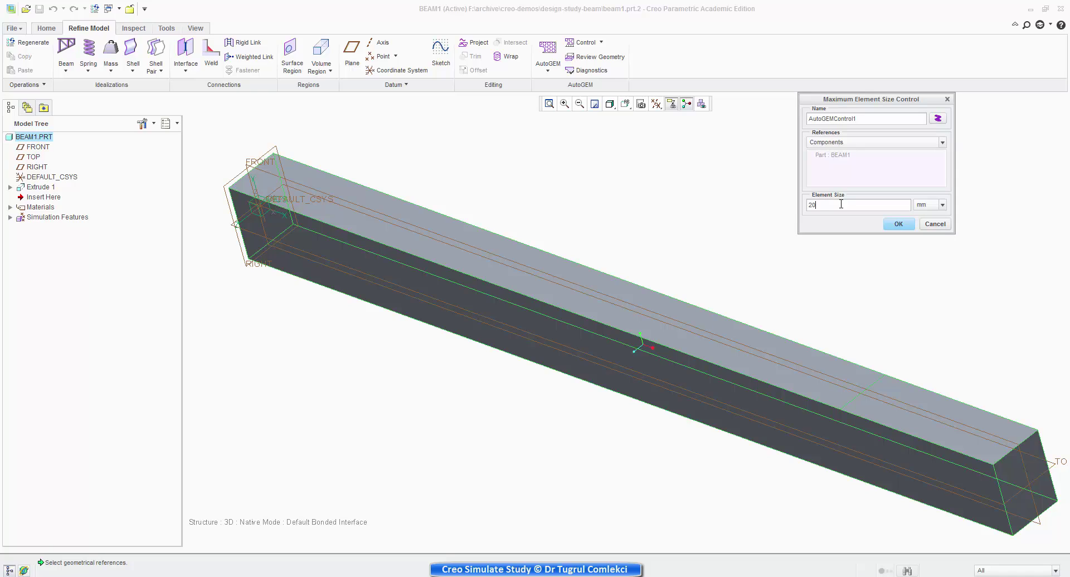
left_click(900, 228)
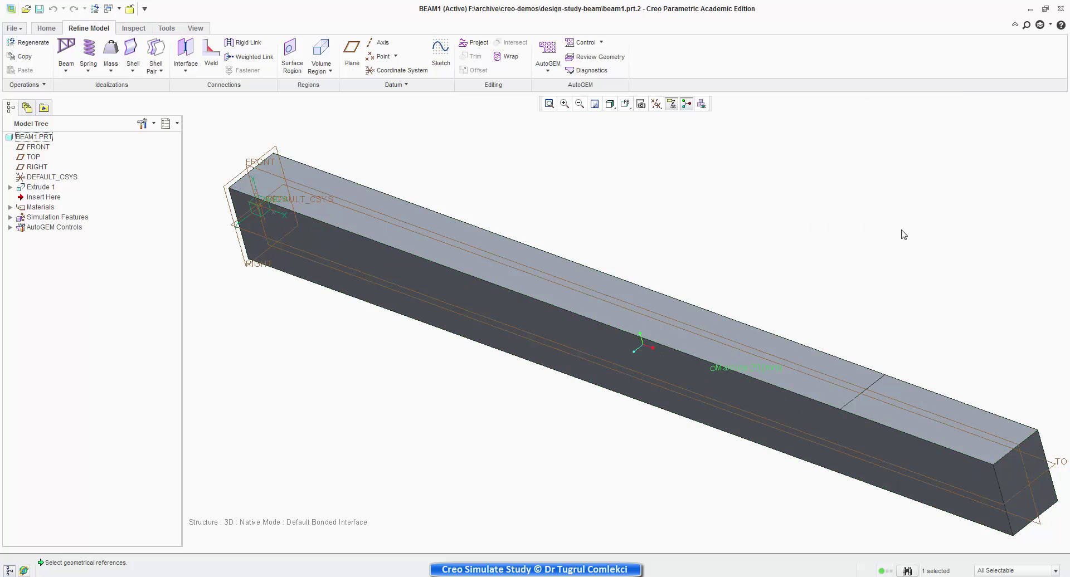
Step: Generate the AutoGEM mesh with the 20 mm element size control to inspect it, and close it without saving
left_click(547, 53)
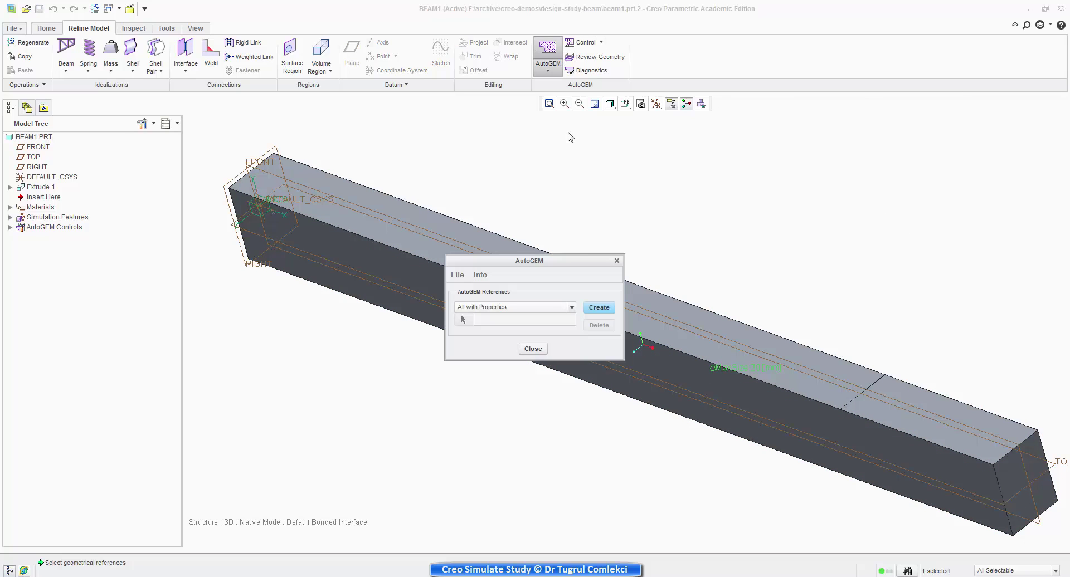
left_click(595, 310)
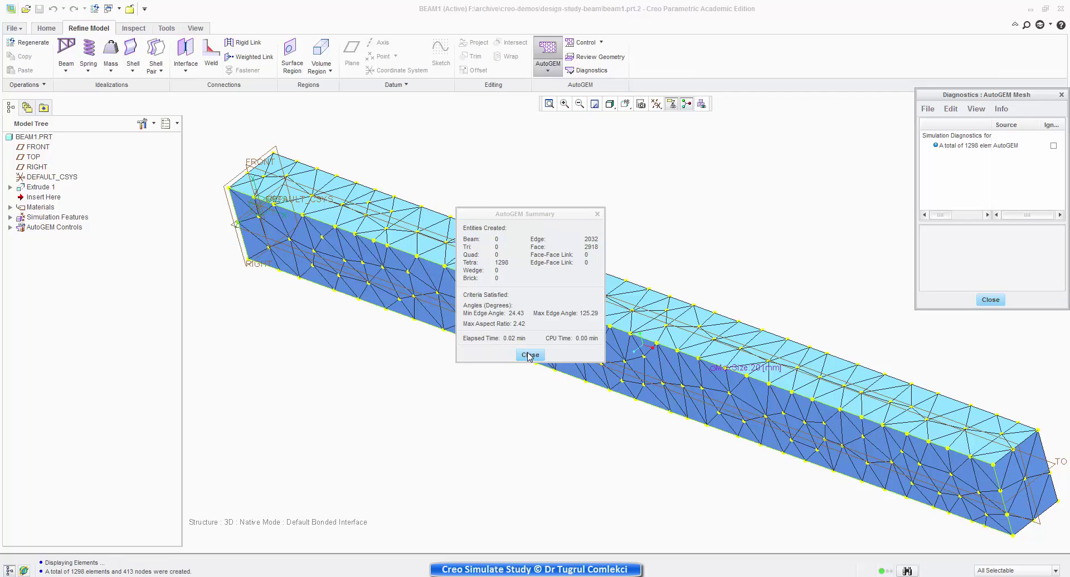
left_click(529, 355)
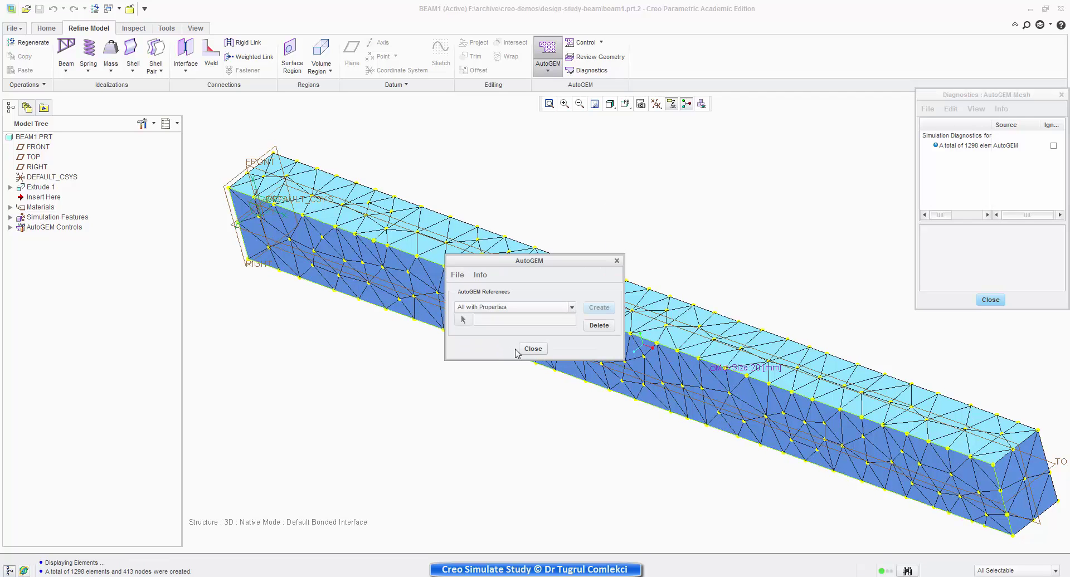
left_click(532, 349)
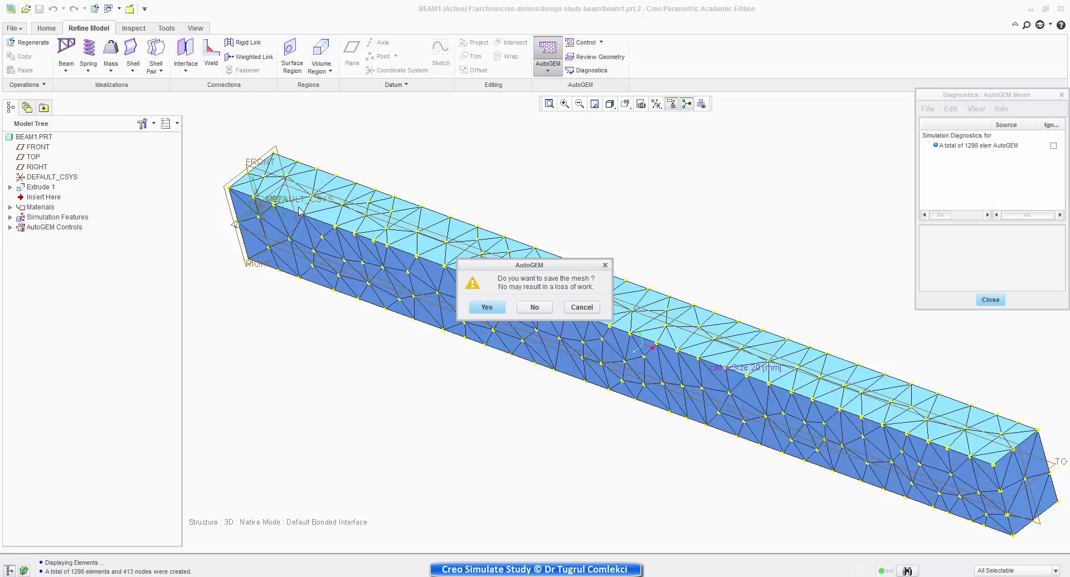
left_click(534, 309)
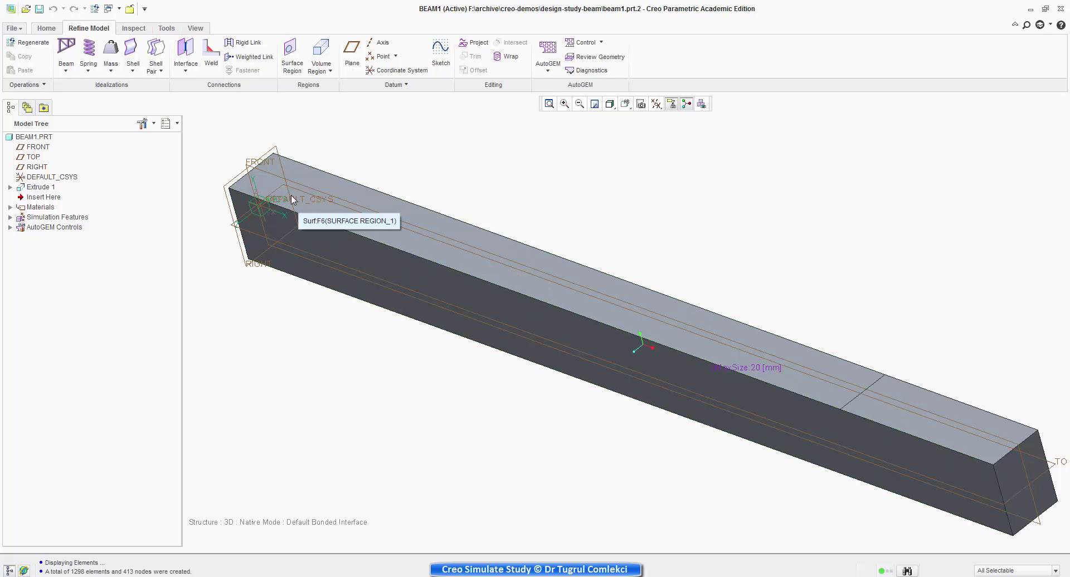
Step: Apply a force load of -10000 N in Y to the short top surface area at the beam's free end
left_click(46, 27)
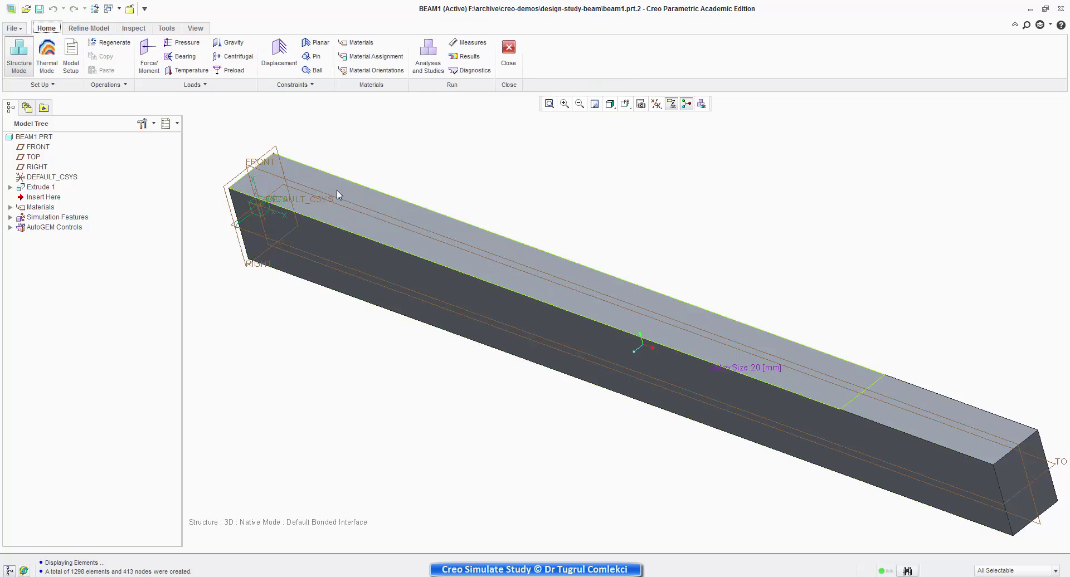
left_click(149, 58)
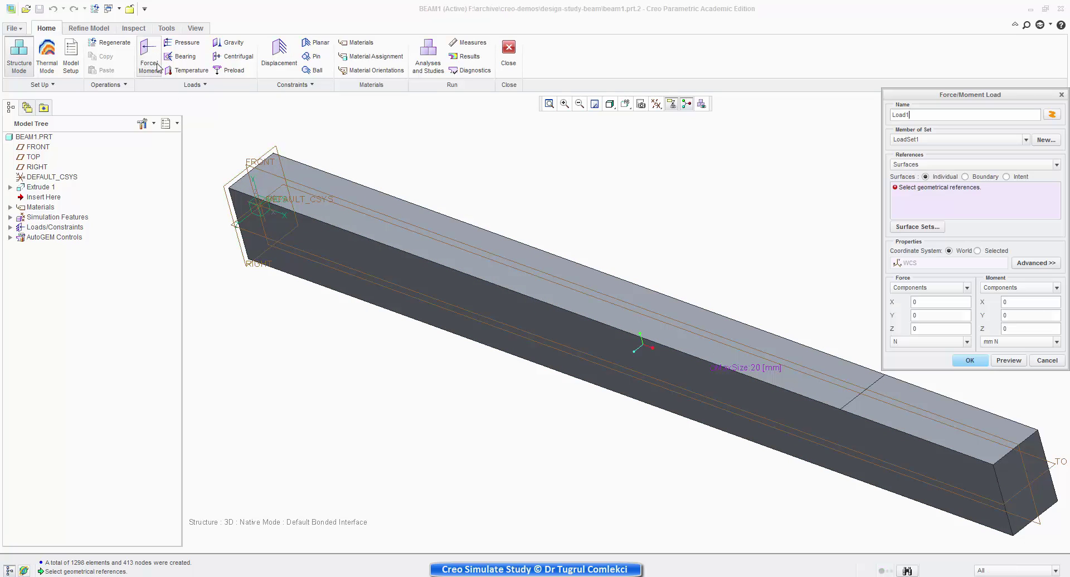
left_click(915, 429)
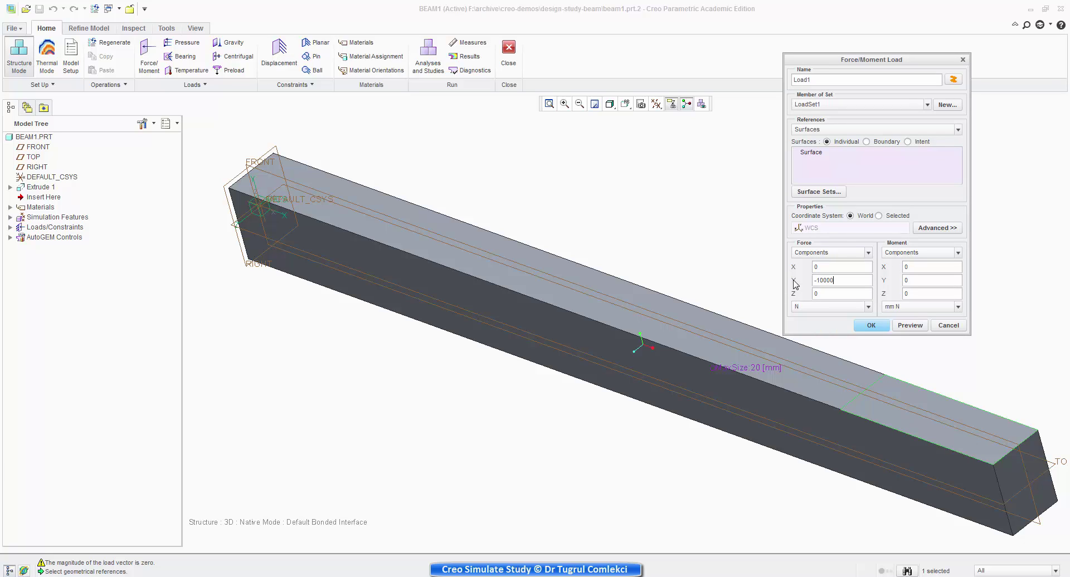
left_click(906, 329)
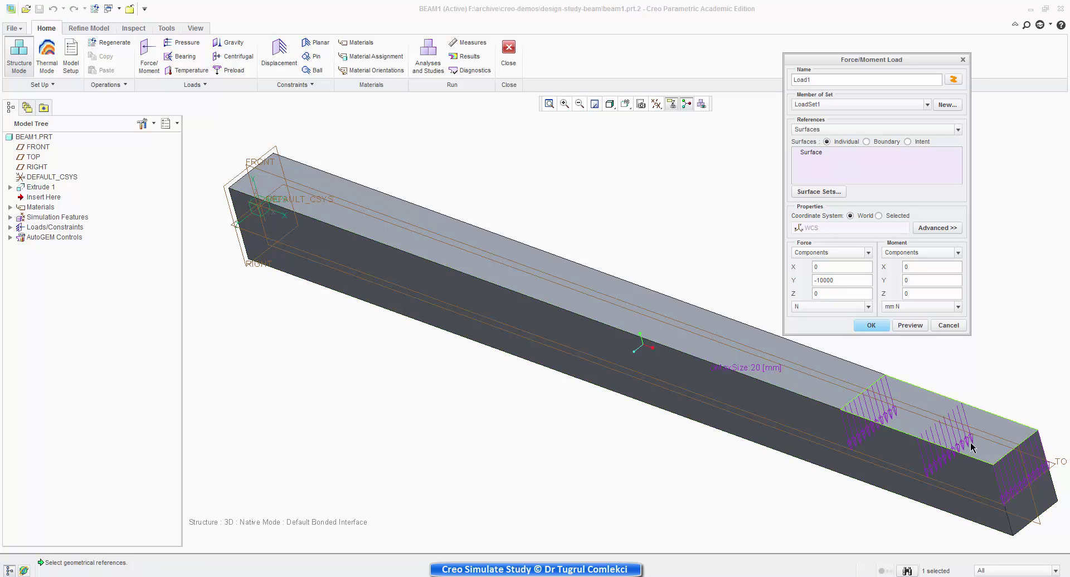
left_click(872, 326)
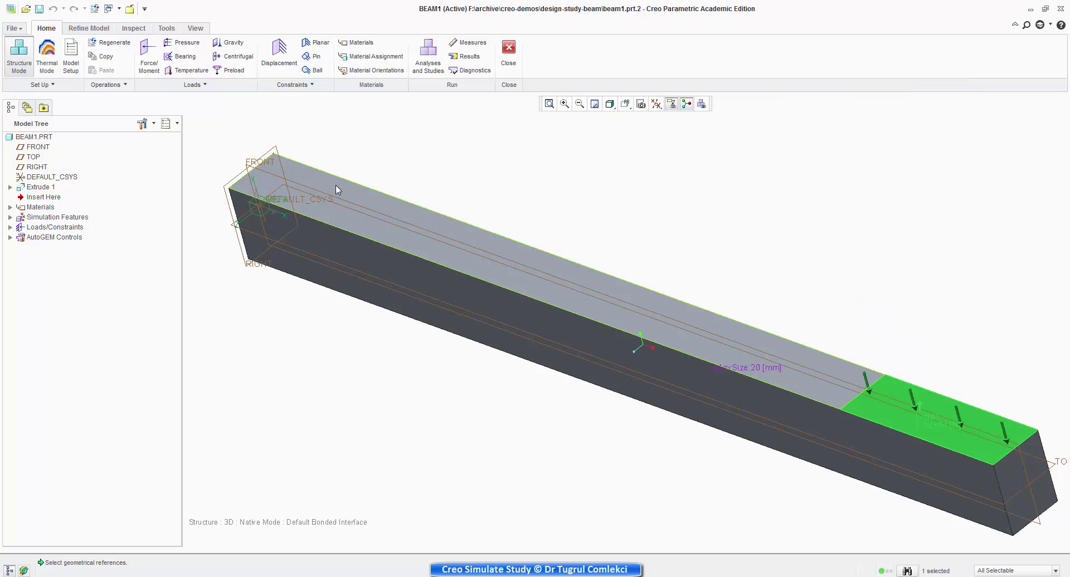
Step: Fix the beam's end face opposite the load with a displacement constraint holding the X, Y and Z translations
middle_click_drag(322, 240, 433, 224)
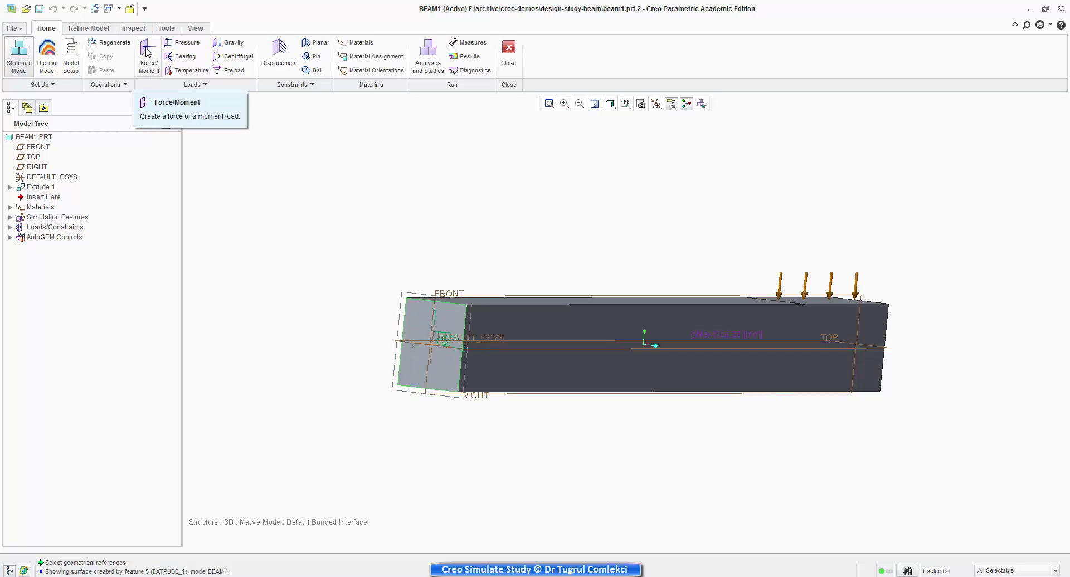
left_click(276, 56)
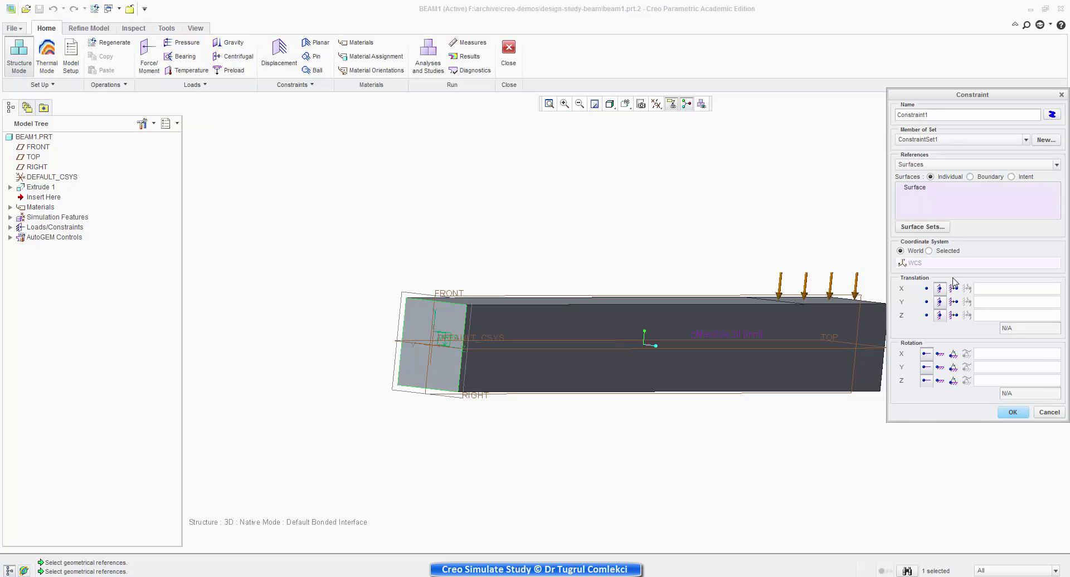
left_click(1013, 412)
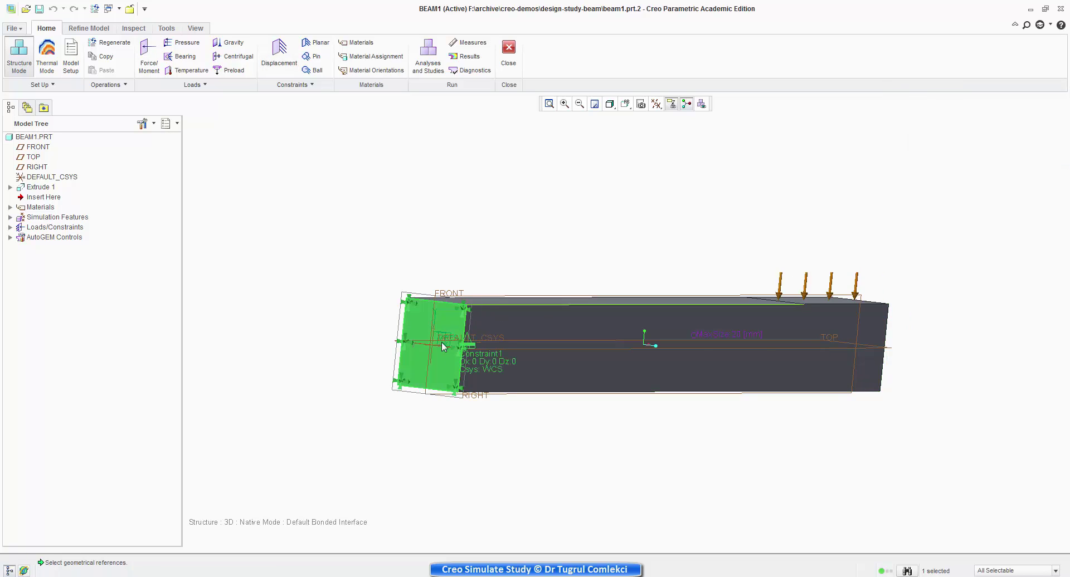
Step: Create a static analysis named Analysis1 using ConstraintSet1, LoadSet1 and Single-Pass Adaptive convergence
middle_click_drag(611, 321, 617, 343)
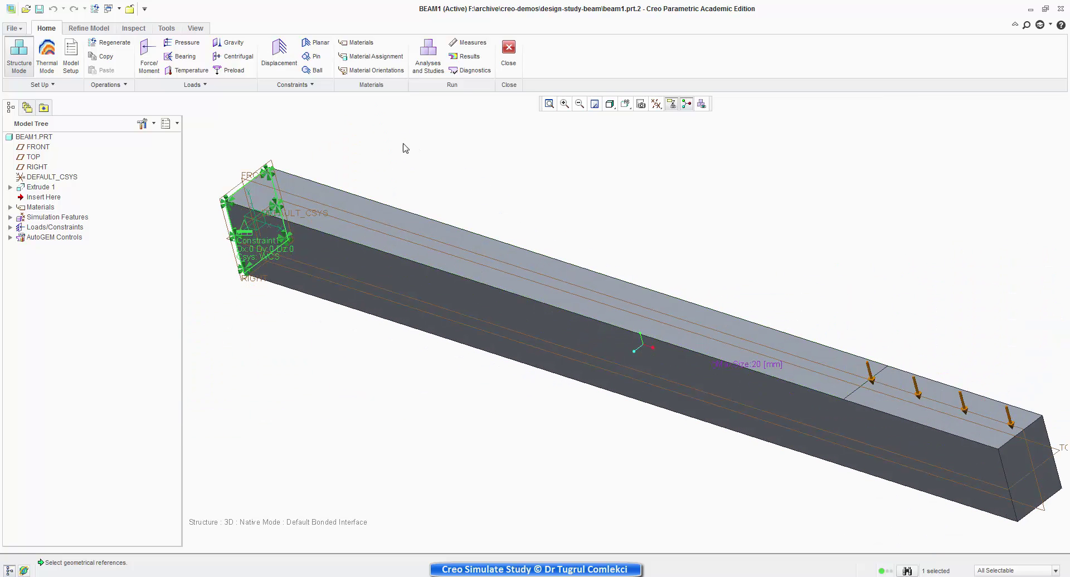
left_click(425, 63)
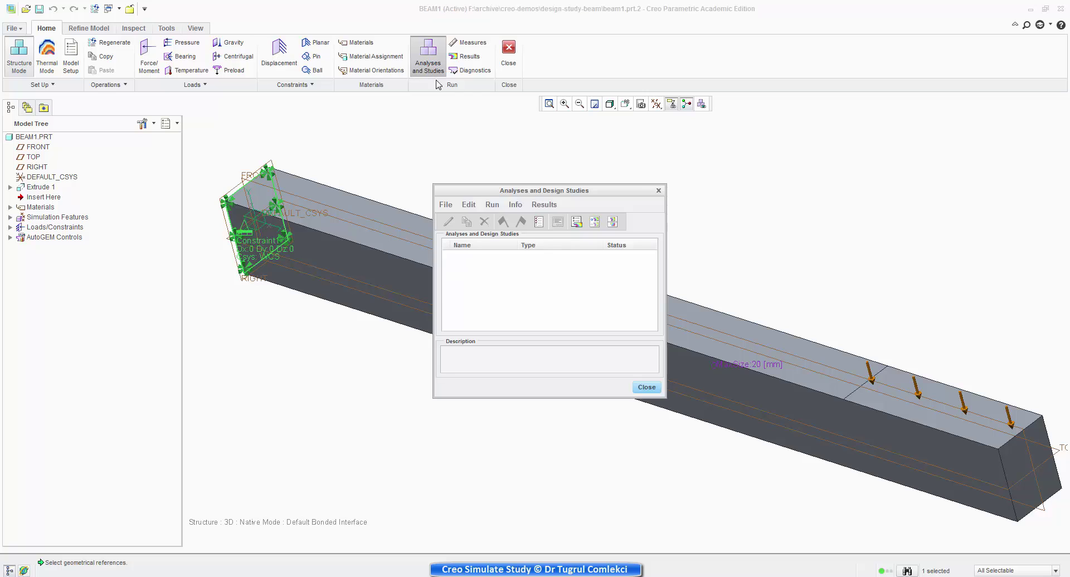
left_click(446, 205)
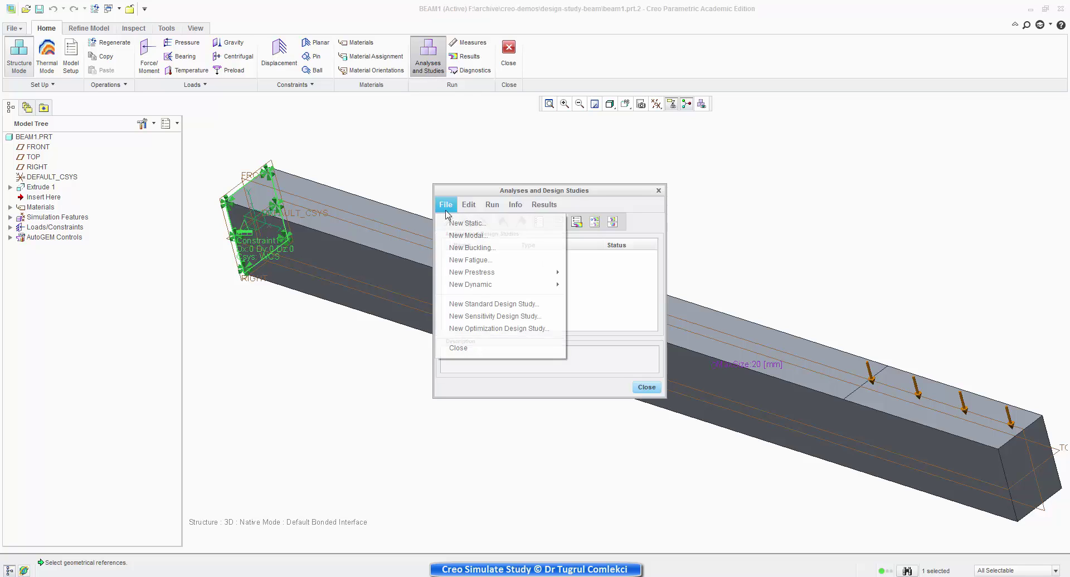
left_click(457, 223)
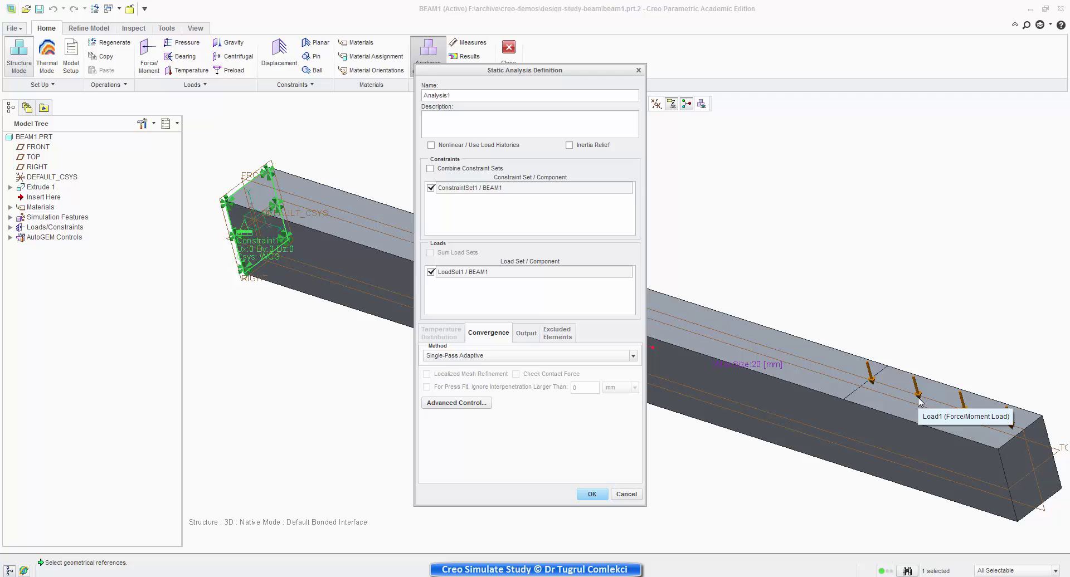
left_click(592, 495)
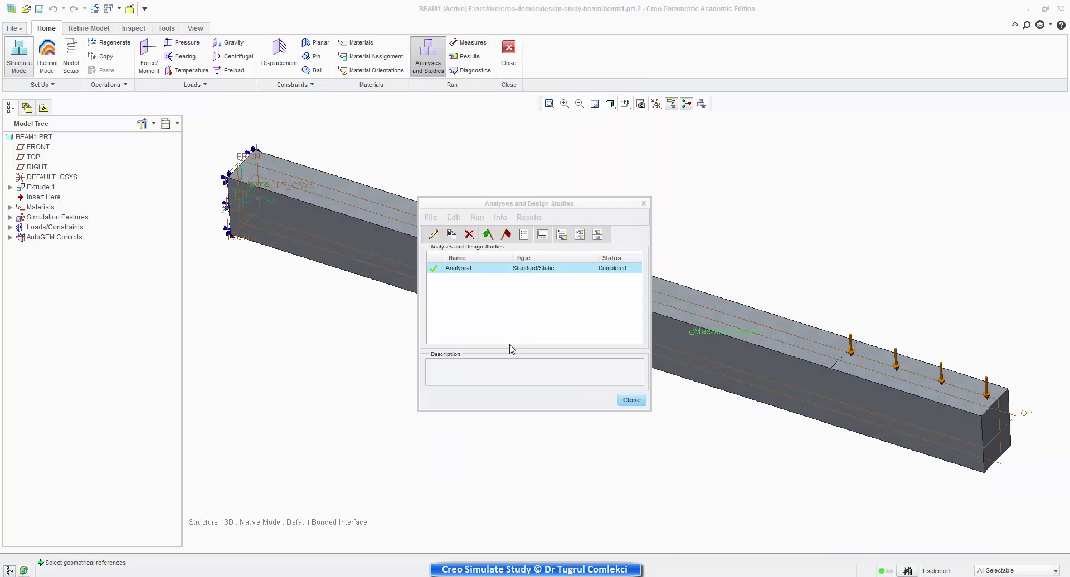
Step: Run Analysis1, deleting its existing output files, and close the diagnostics report
left_click(487, 235)
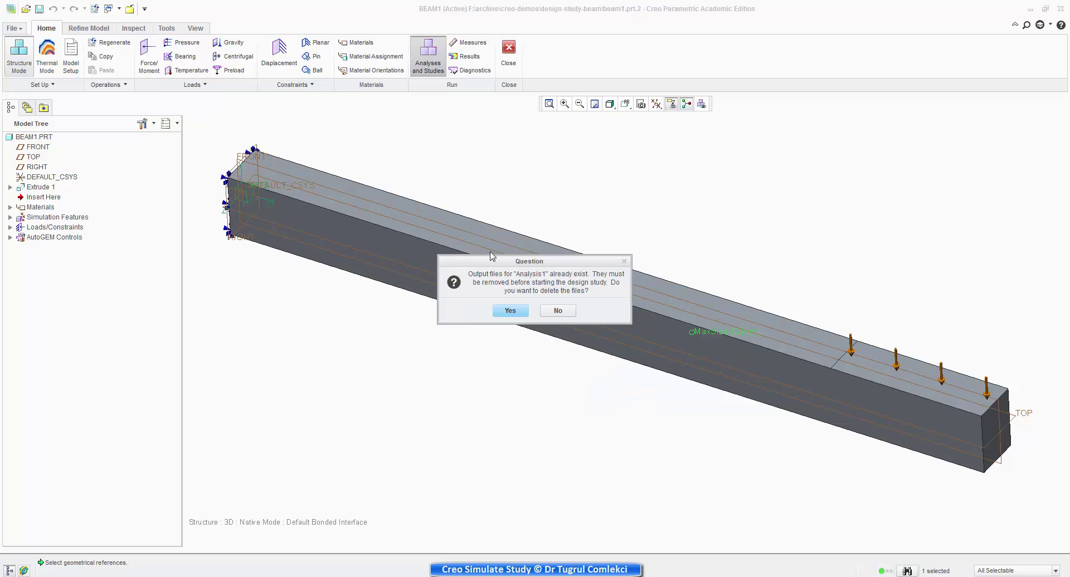
left_click(511, 309)
left_click(510, 309)
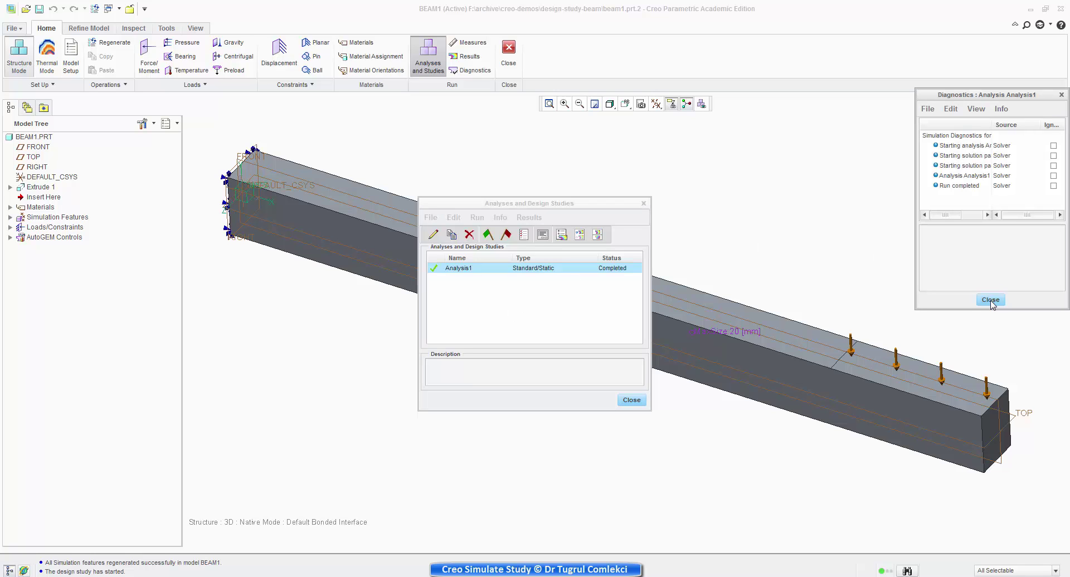
left_click(990, 301)
Step: Show the von Mises stress fringe plot of Analysis1 in MPa and examine the stress concentration at the beam's fixed end
left_click(630, 401)
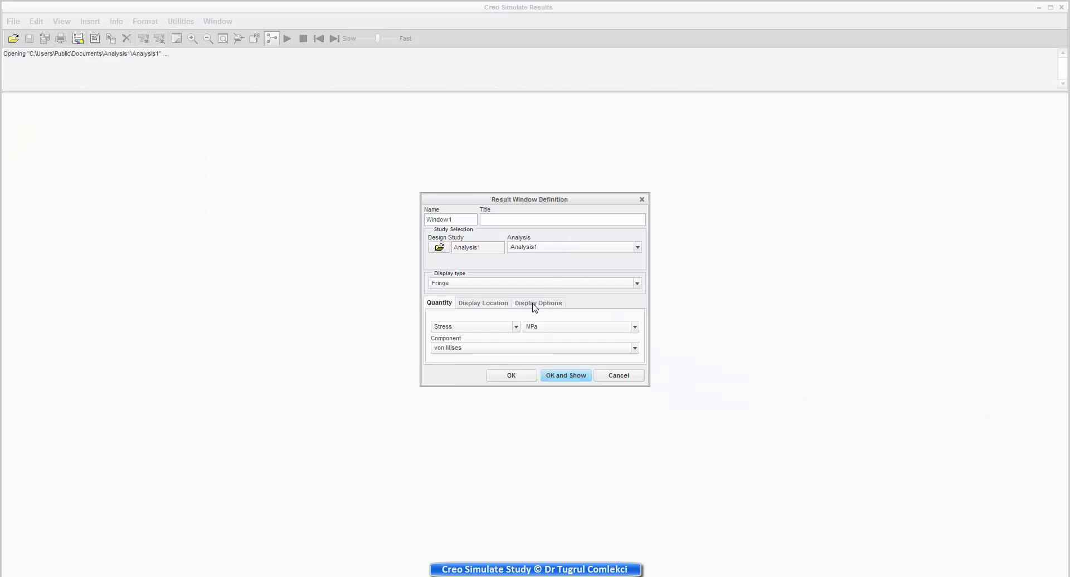
left_click(564, 377)
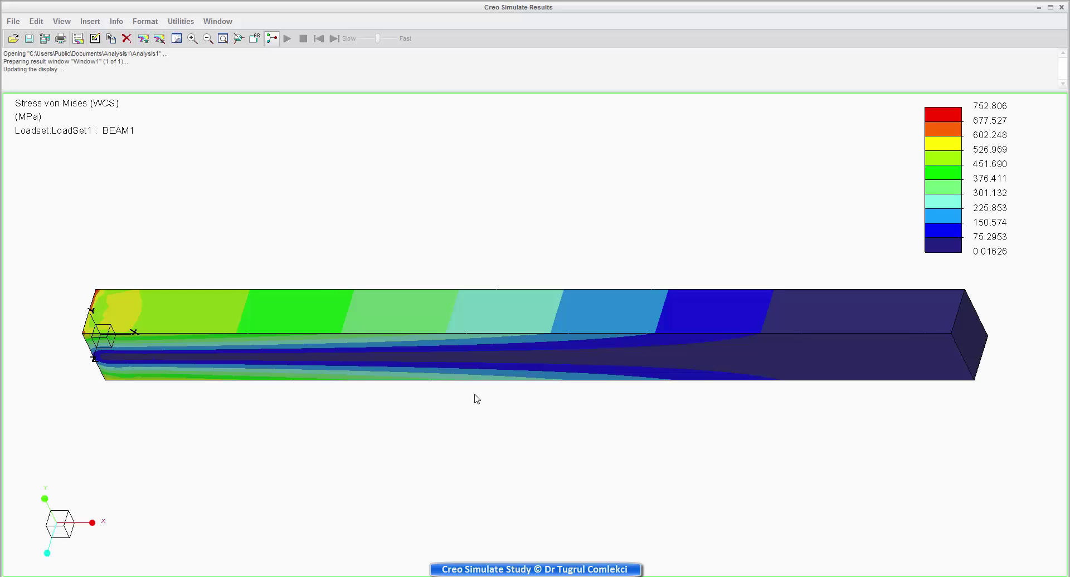
middle_click_drag(261, 368, 234, 337)
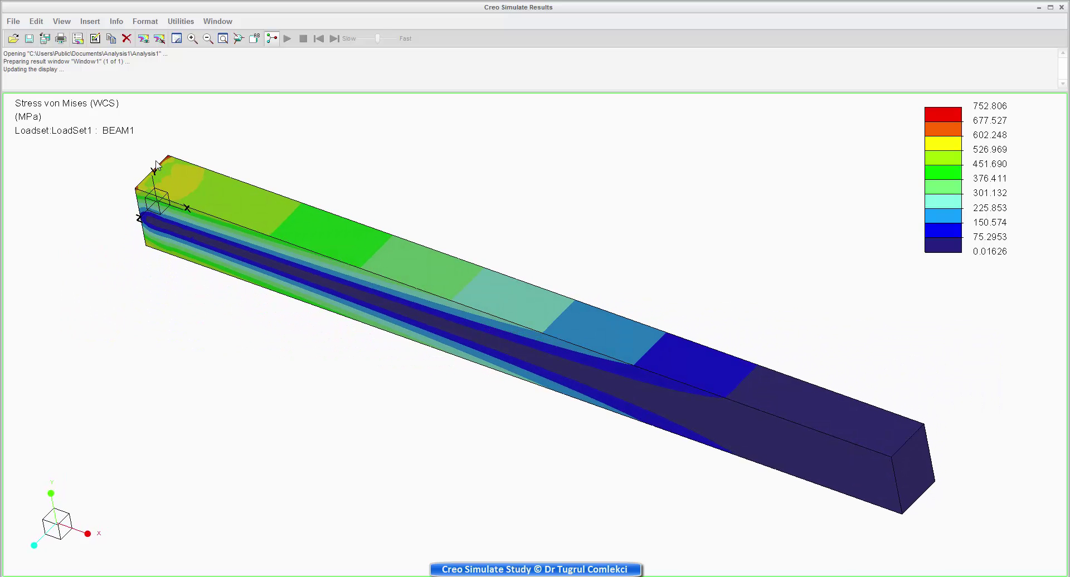
scroll(114, 178, "down", 3)
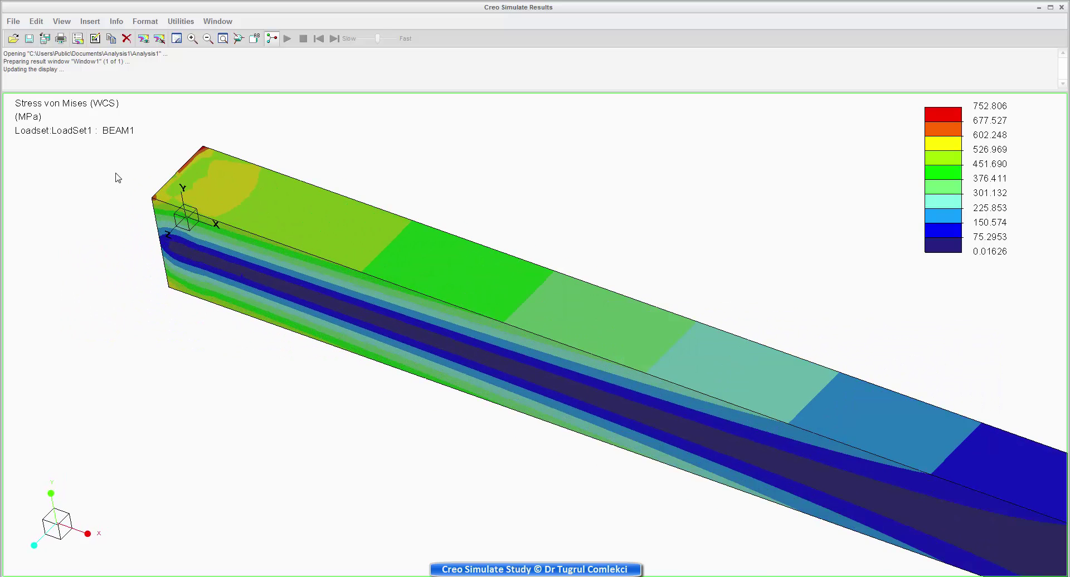
scroll(123, 167, "down", 2)
scroll(211, 164, "down", 2)
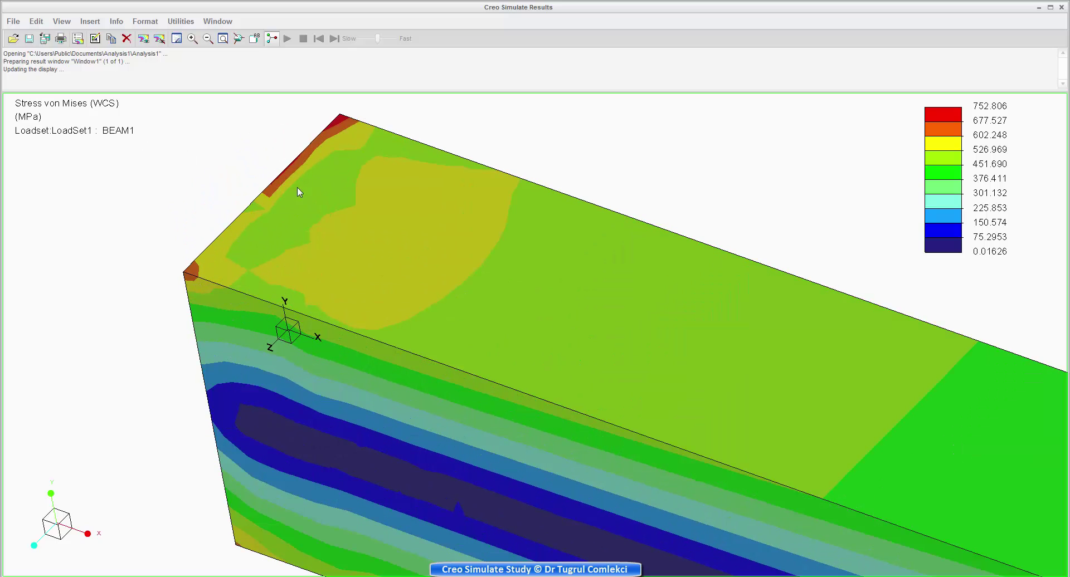
scroll(301, 179, "up", 2)
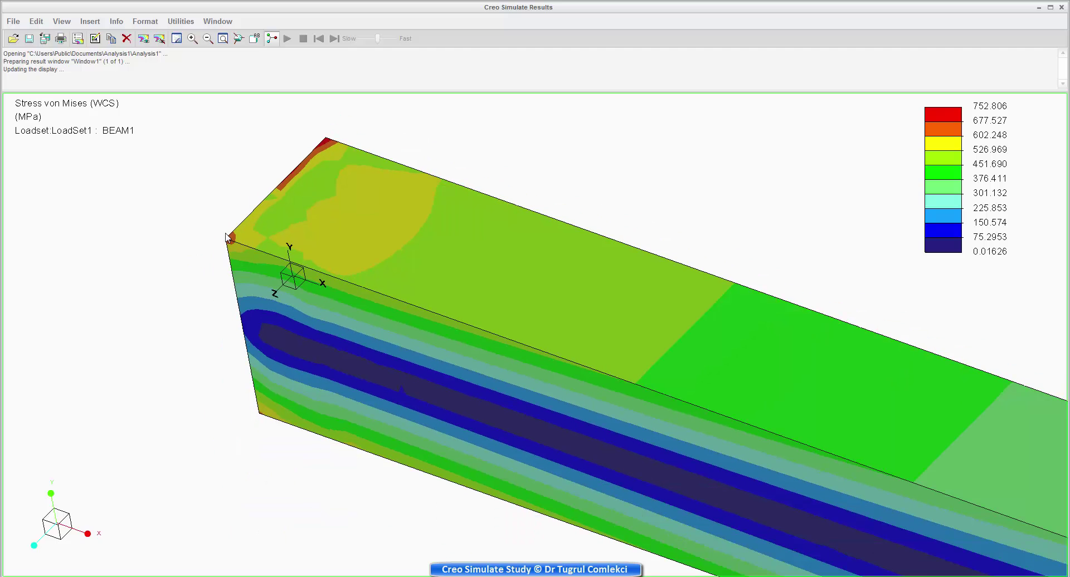
scroll(229, 237, "up", 2)
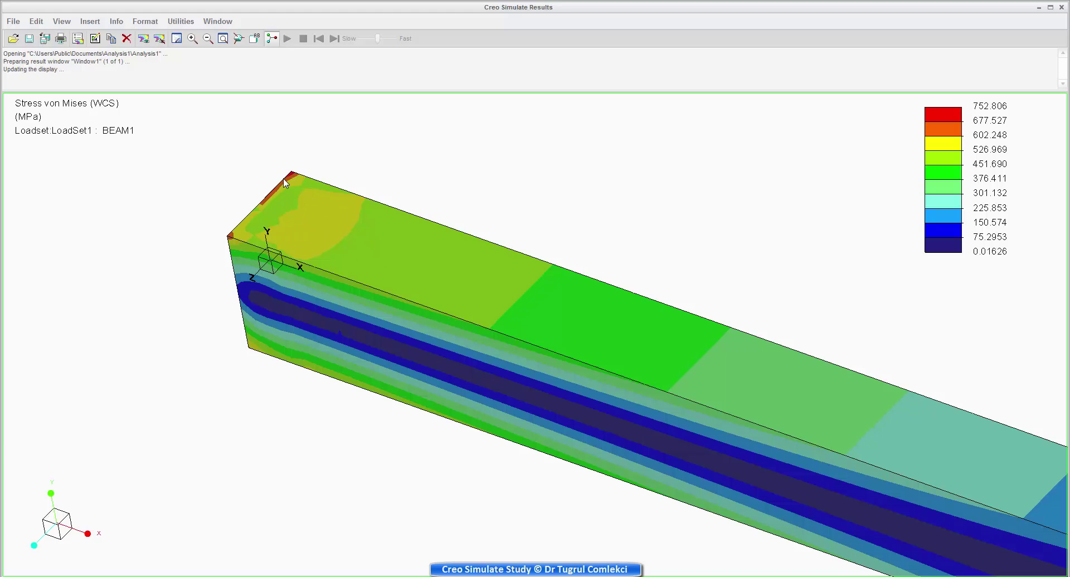
Step: Redefine the stress result window to show element edges and inspect the mesh at the fixed end
left_click(95, 39)
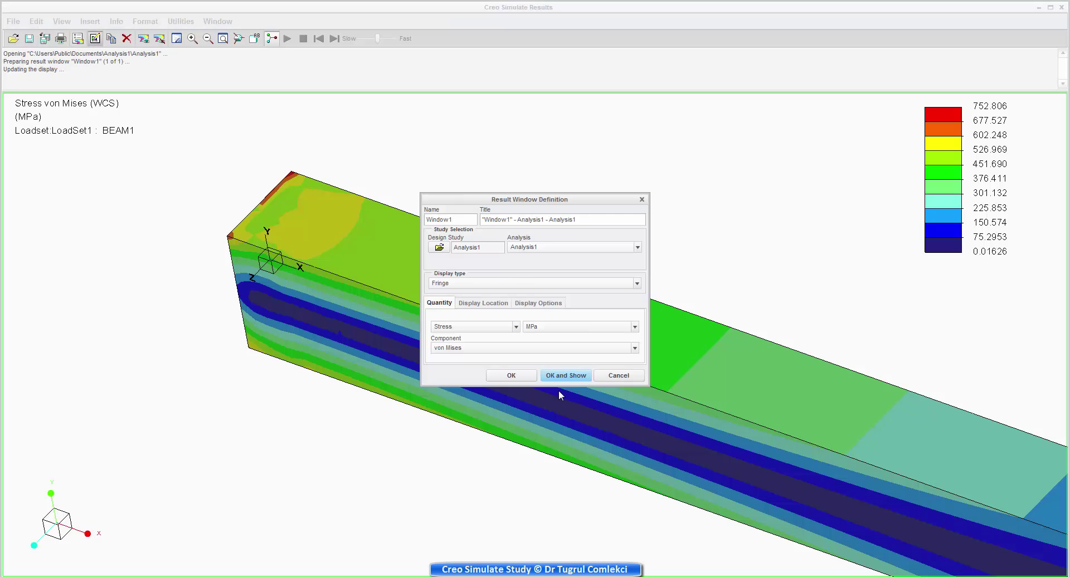
left_click(541, 303)
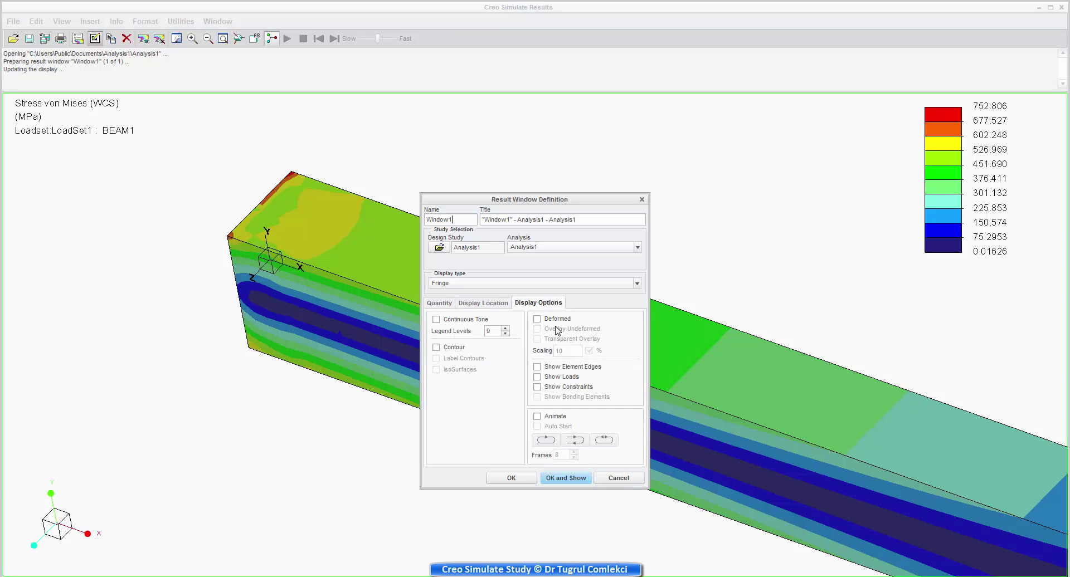
left_click(558, 368)
left_click(566, 478)
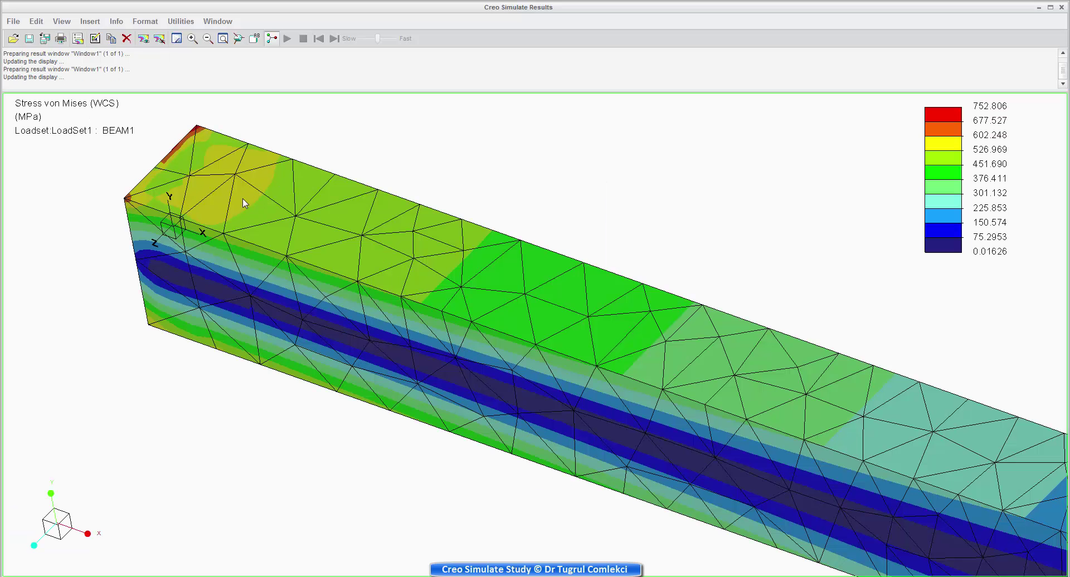
middle_click_drag(259, 218, 474, 297, "shift")
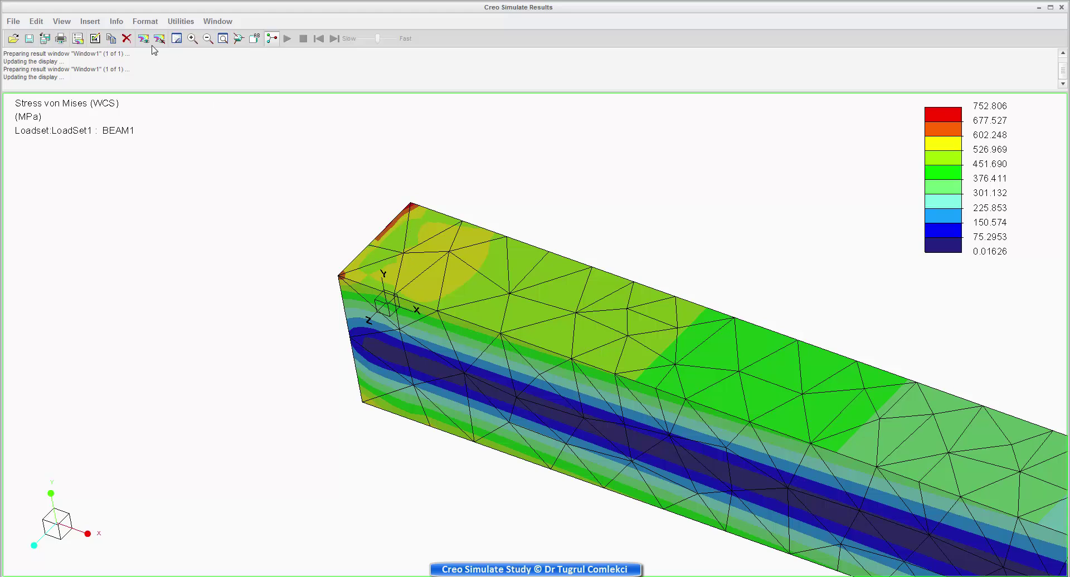
Step: Start a dynamic query on the stress plot, and switch to Excel to review the bending moment and bending stress hand calculation
left_click(117, 21)
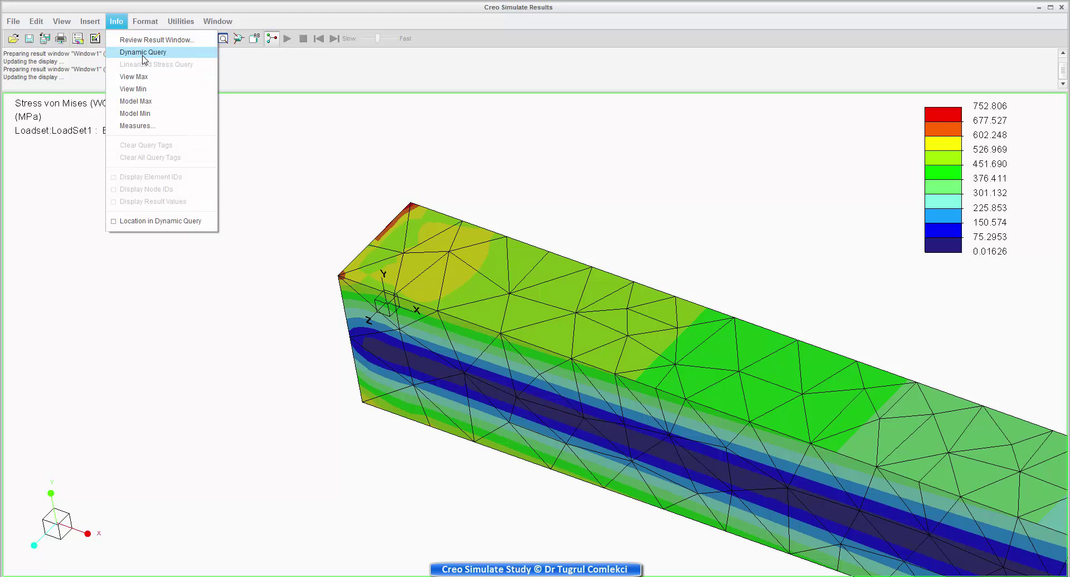
left_click(144, 53)
left_click_drag(317, 194, 676, 571)
key("alt+Tab")
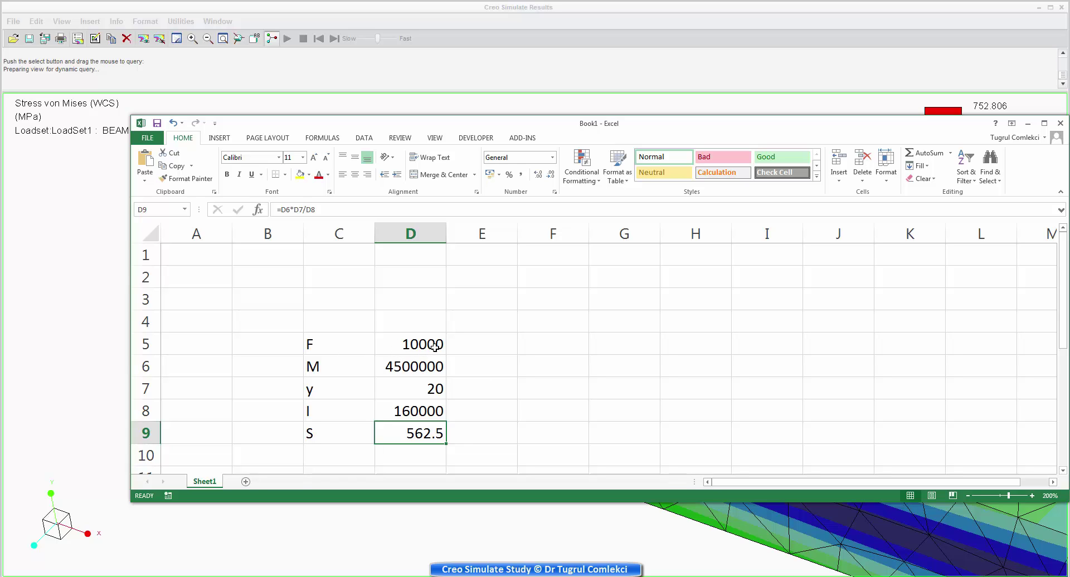
left_click(412, 365)
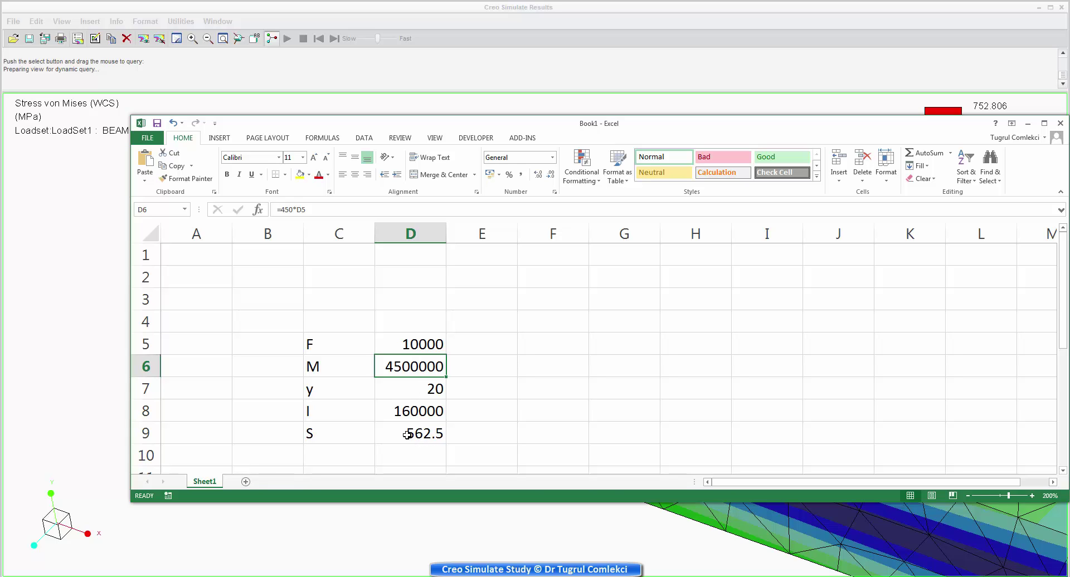
left_click(407, 434)
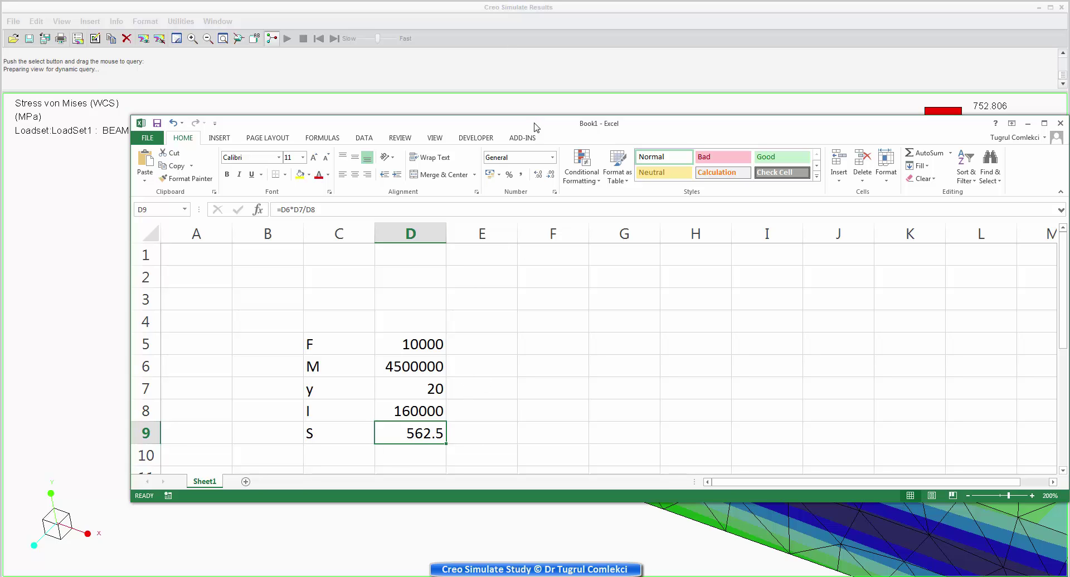
left_click(533, 6)
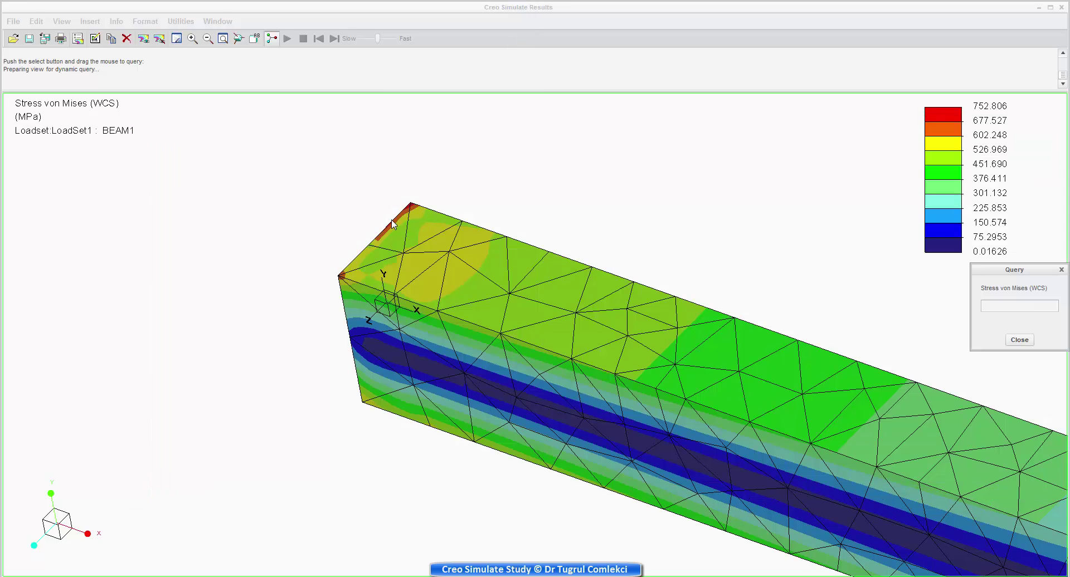
Step: Query the von Mises stress on the top surface near the fixed end, and close the results window without saving
left_click_drag(416, 206, 395, 228)
left_click_drag(481, 286, 914, 358)
left_click(426, 256)
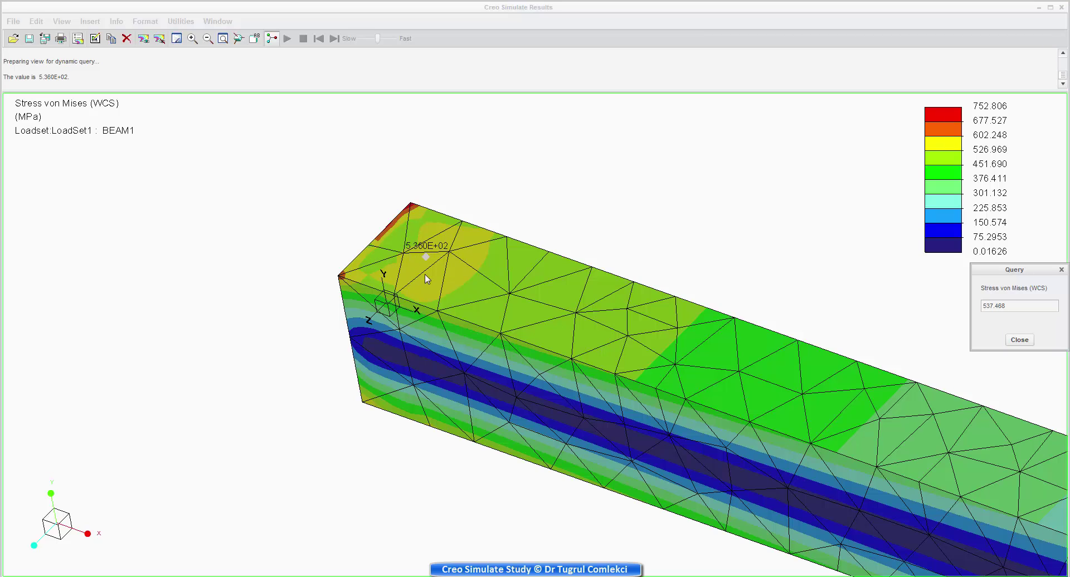
left_click(1019, 340)
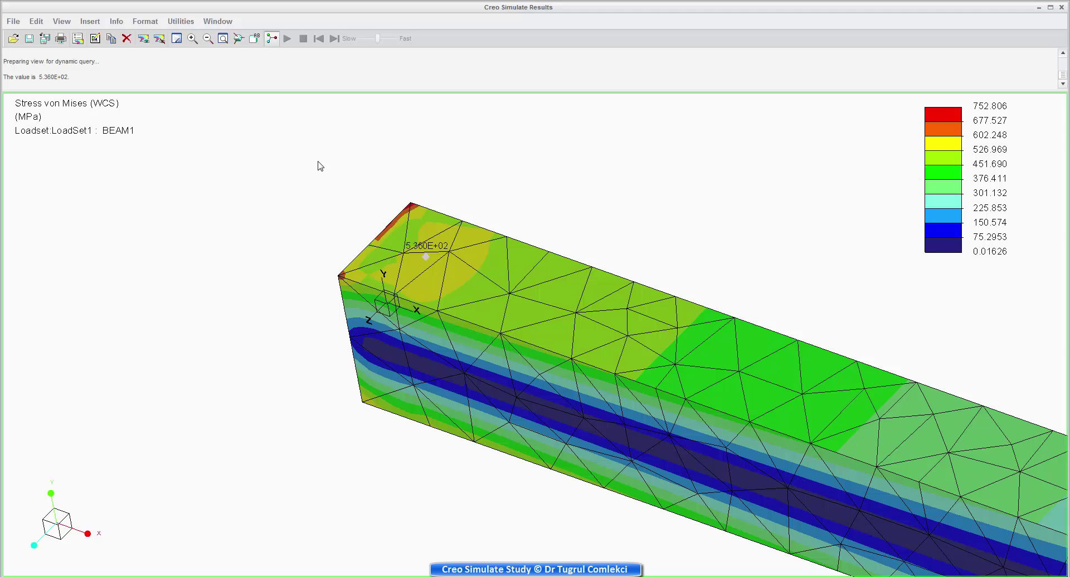
left_click(1062, 8)
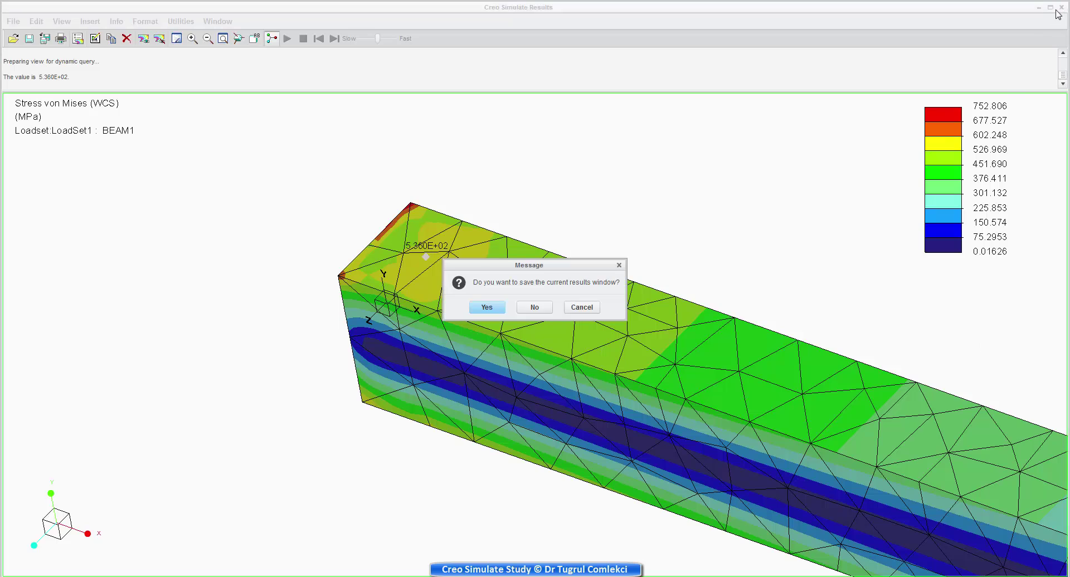
left_click(535, 308)
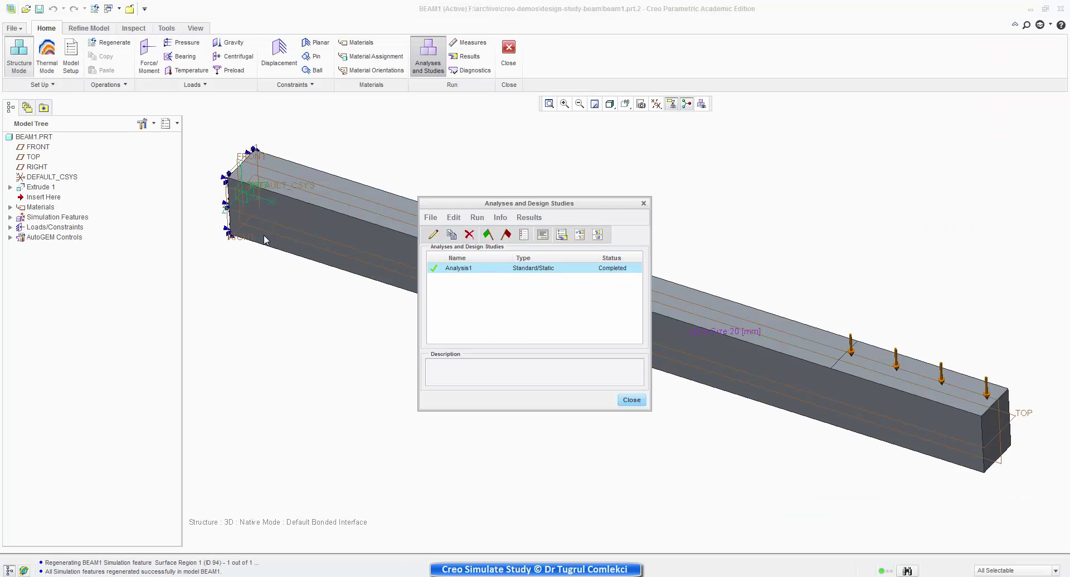
Step: Edit Analysis1 to exclude elements, ignoring their stresses and ignoring them for normalizing stress errors, and close the analyses list
double_click(473, 271)
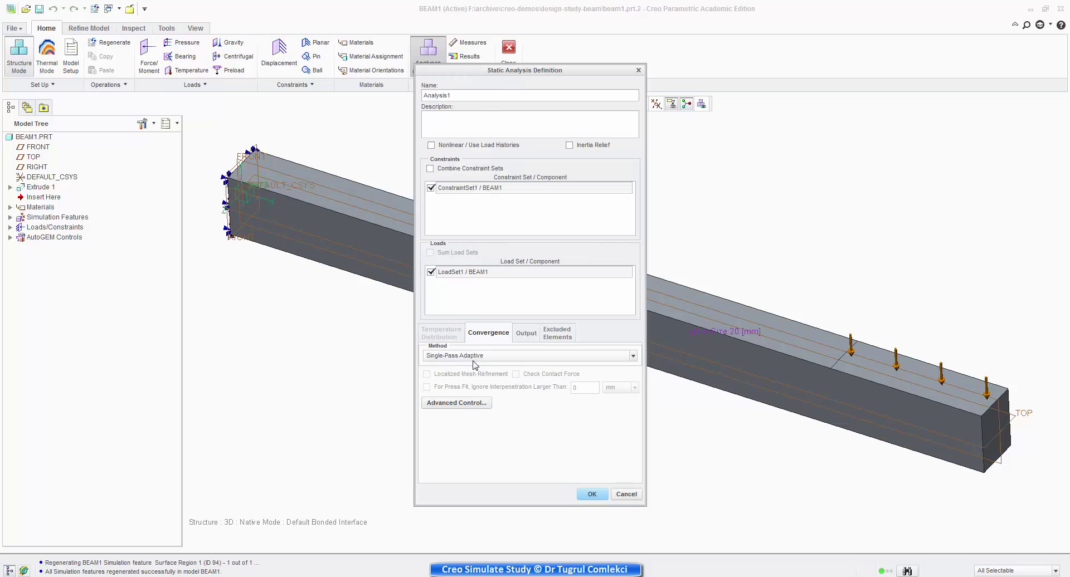
left_click(552, 335)
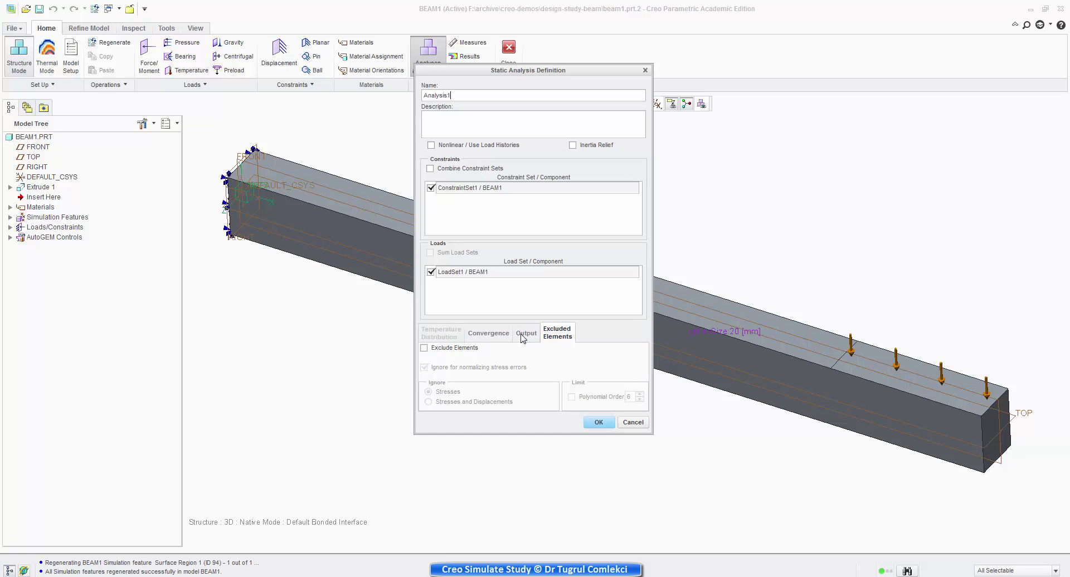
left_click(424, 349)
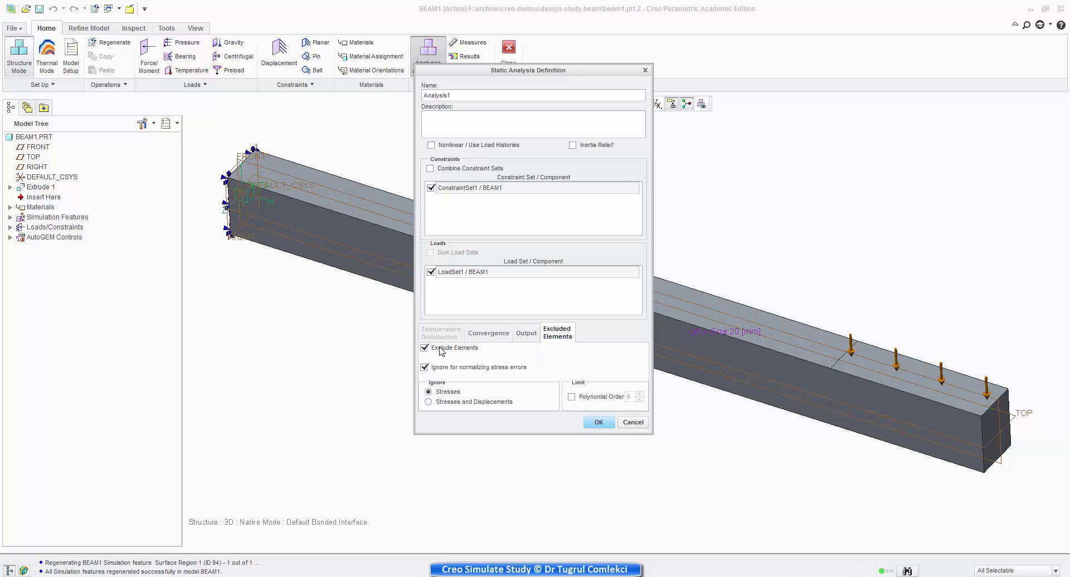
left_click(601, 424)
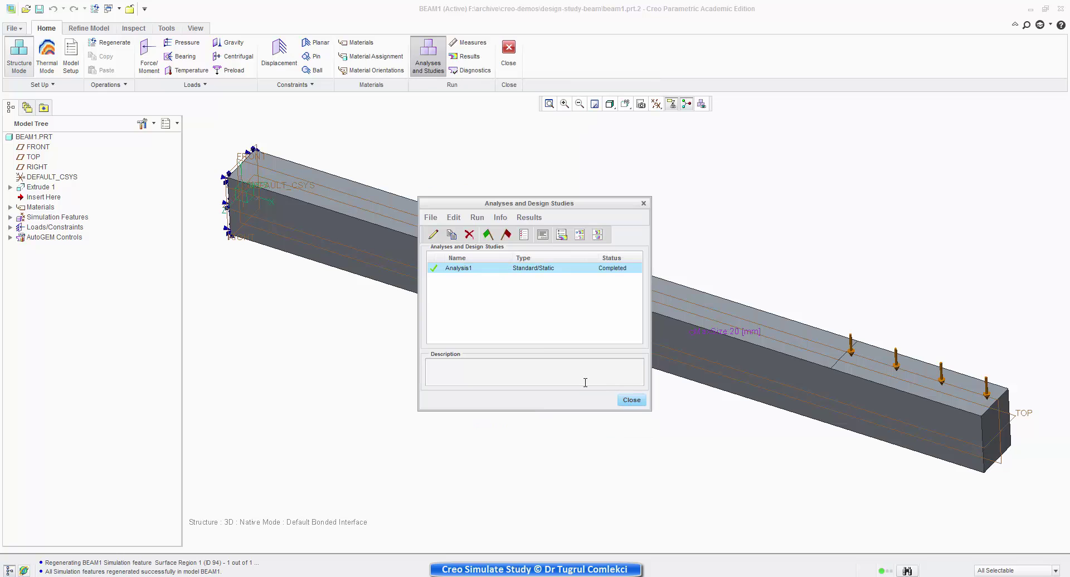
left_click(630, 401)
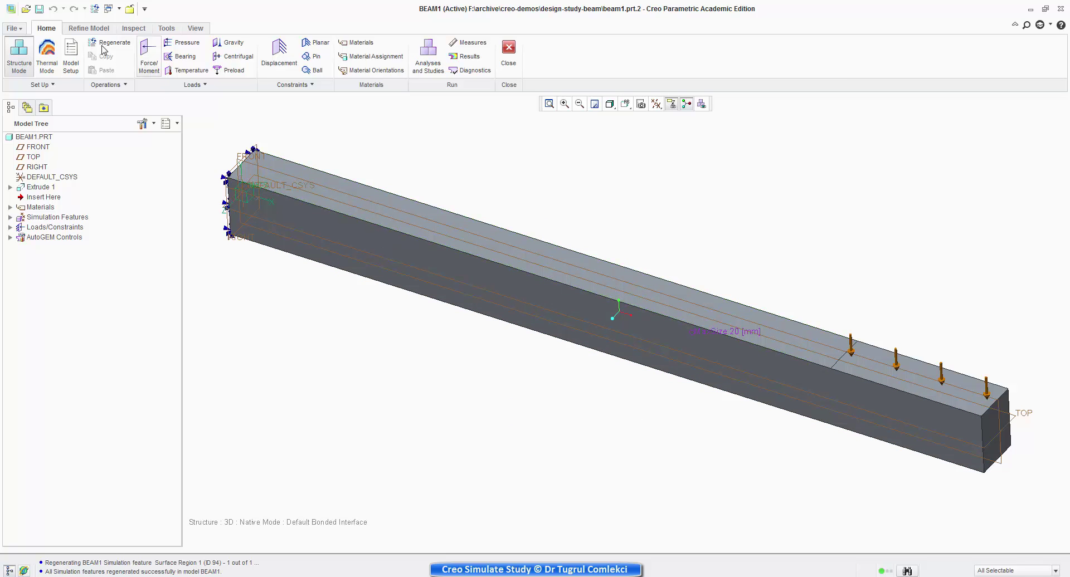
left_click(87, 28)
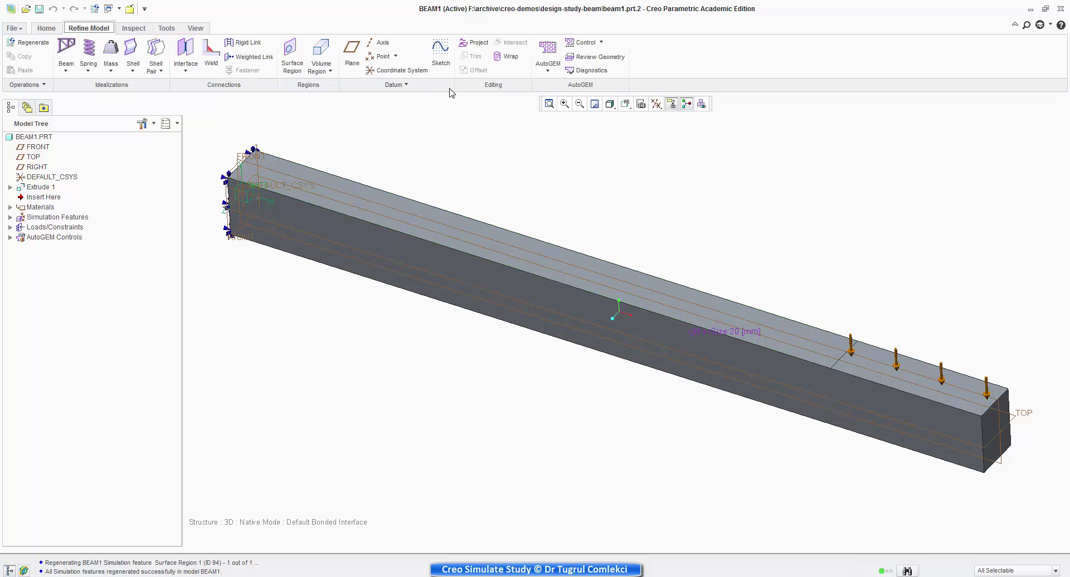
left_click(601, 43)
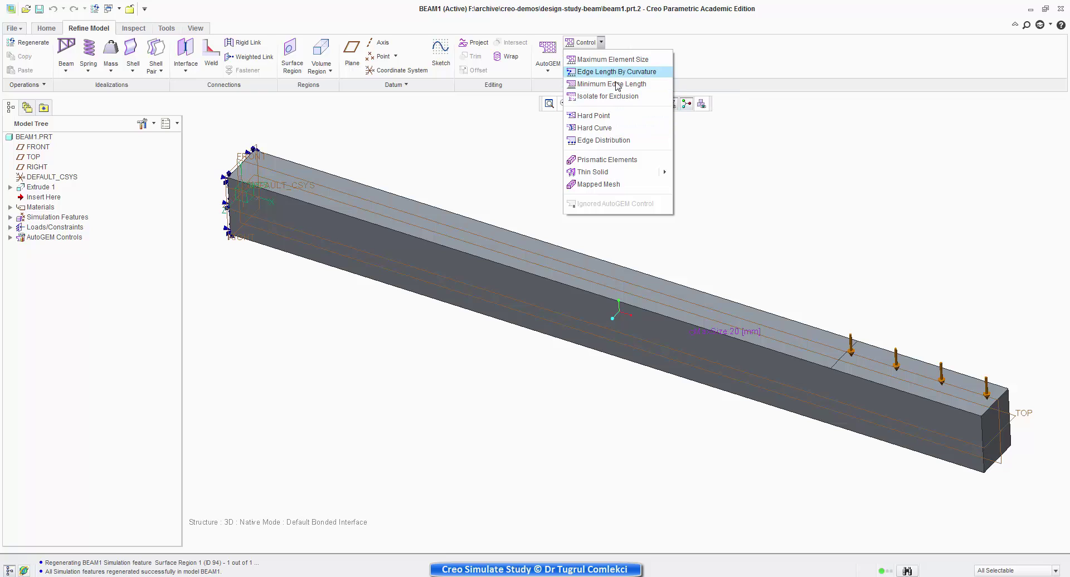
left_click(605, 97)
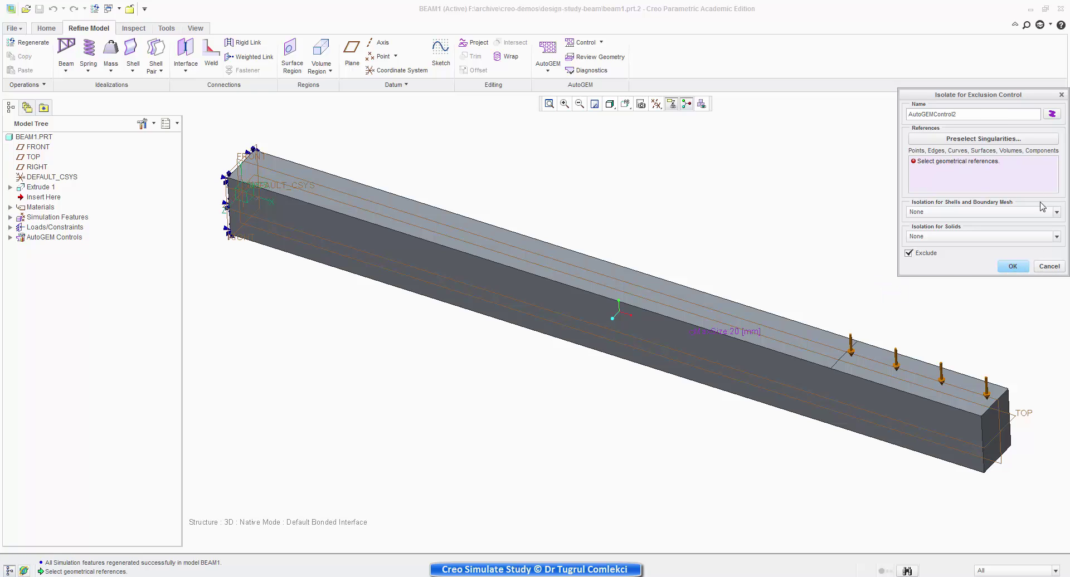
left_click(1049, 266)
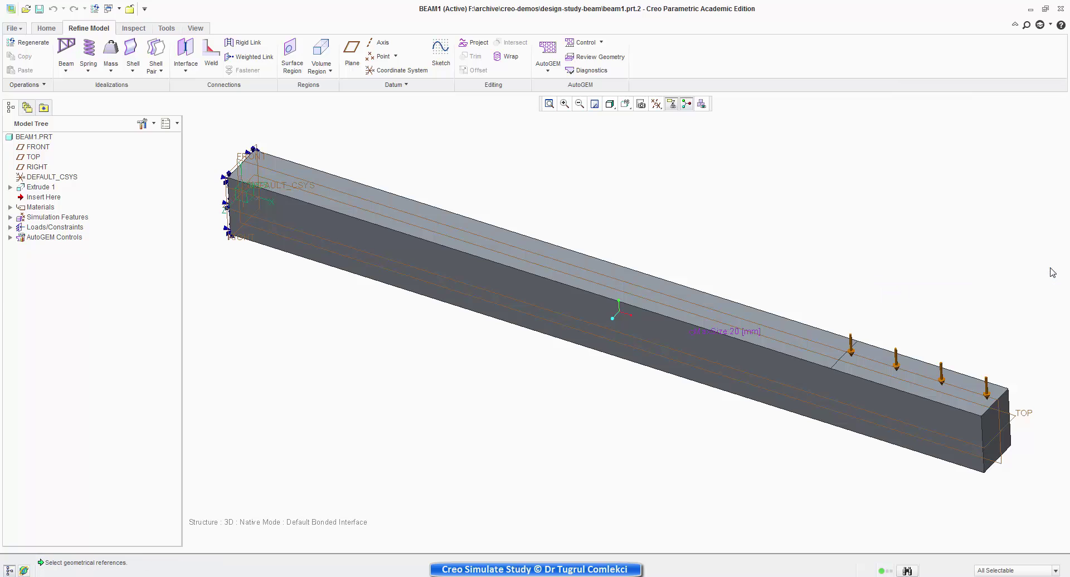
Step: Start an extruded volume region with an internal sketch placed on the beam's fixed end face
middle_click_drag(281, 232, 297, 265)
scroll(297, 264, "down", 5)
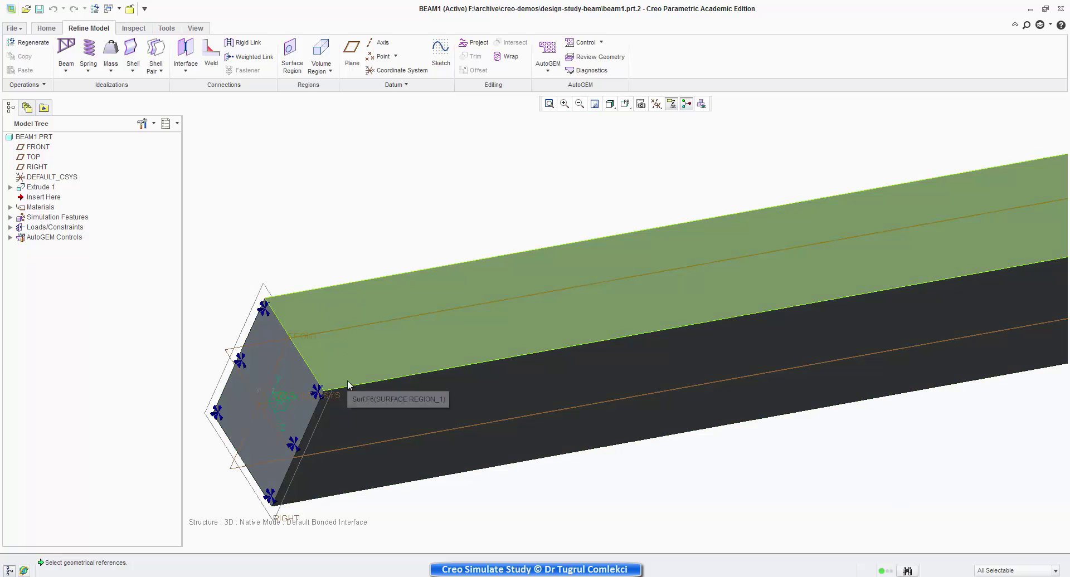
left_click(321, 53)
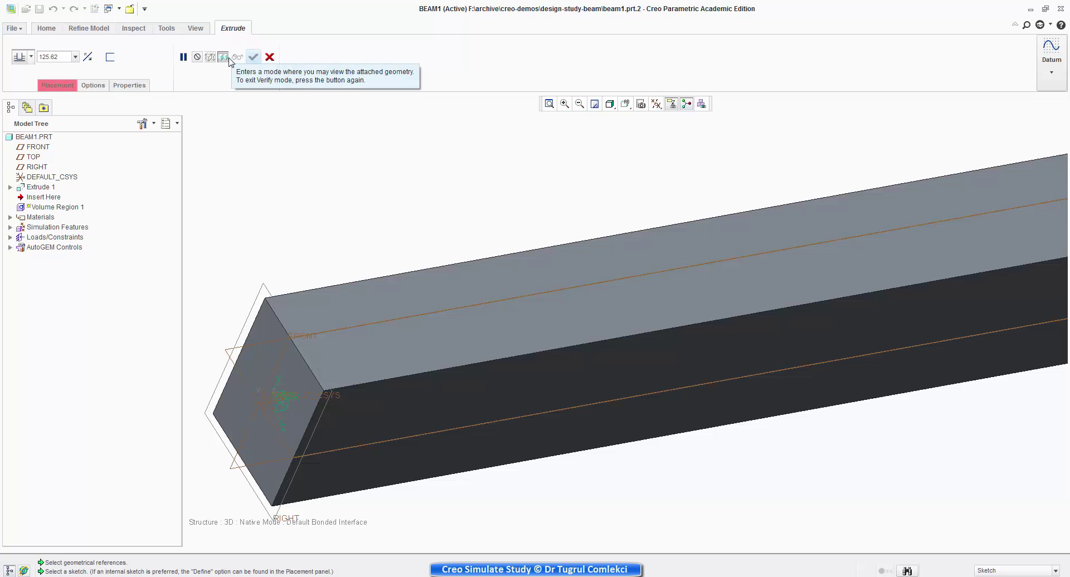
left_click(69, 83)
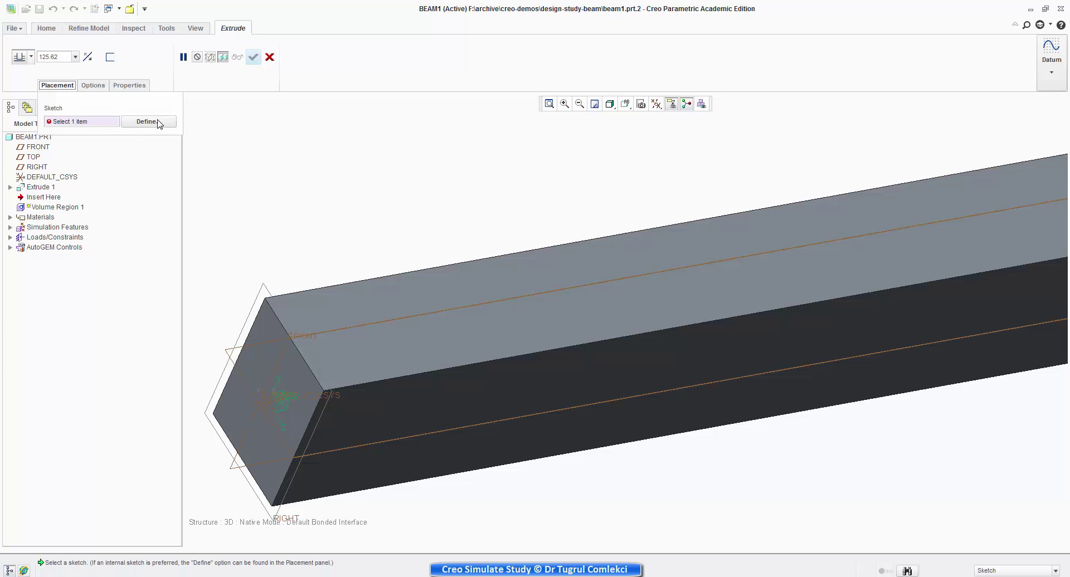
left_click(260, 321)
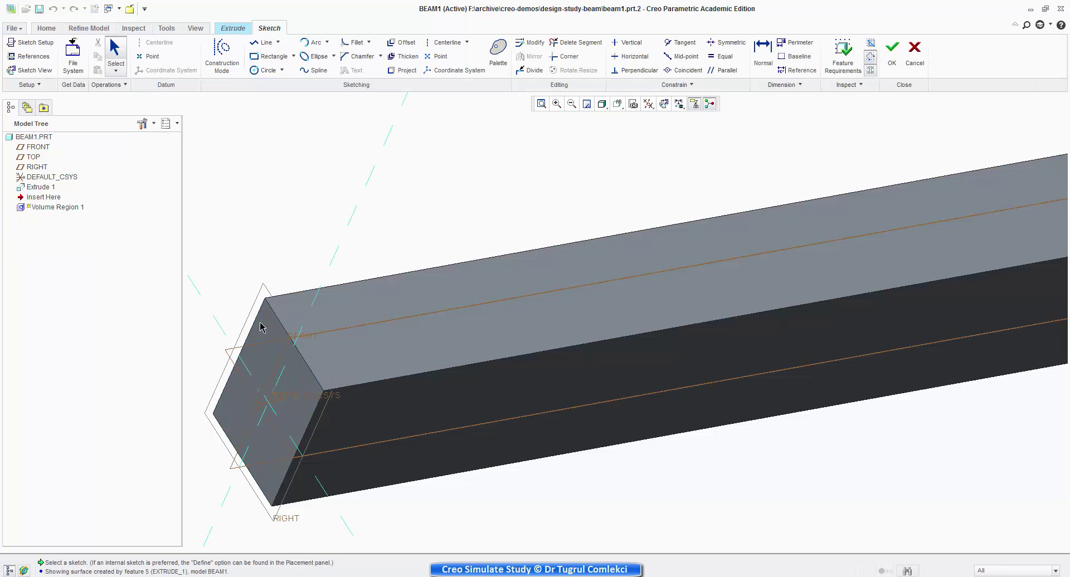
Step: Sketch a rectangle covering the whole end face, using two diagonally opposite beam vertices as references, and finish the sketch
left_click(275, 57)
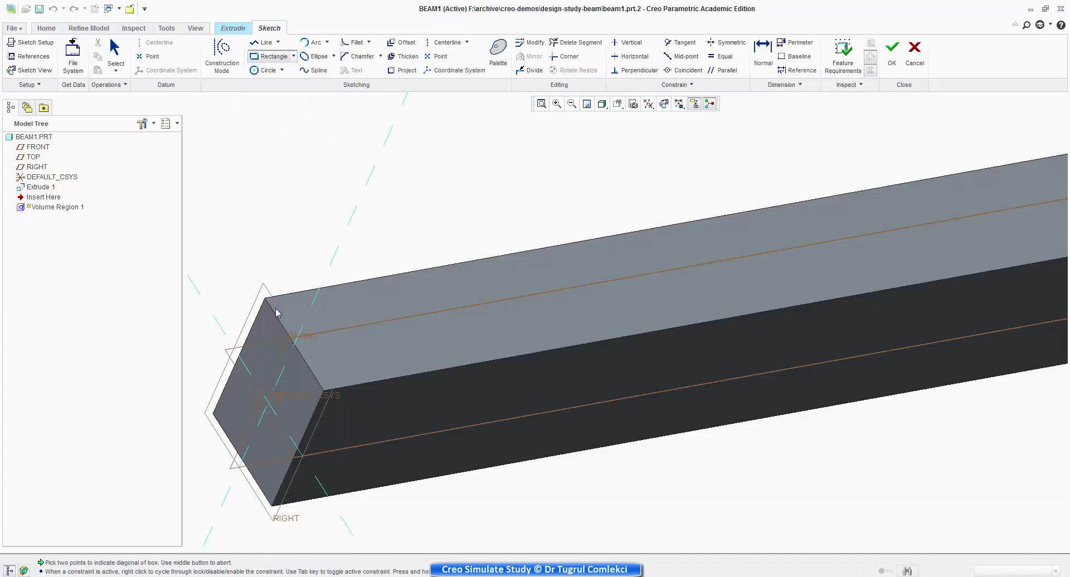
scroll(264, 305, "down", 2)
scroll(262, 357, "up", 1)
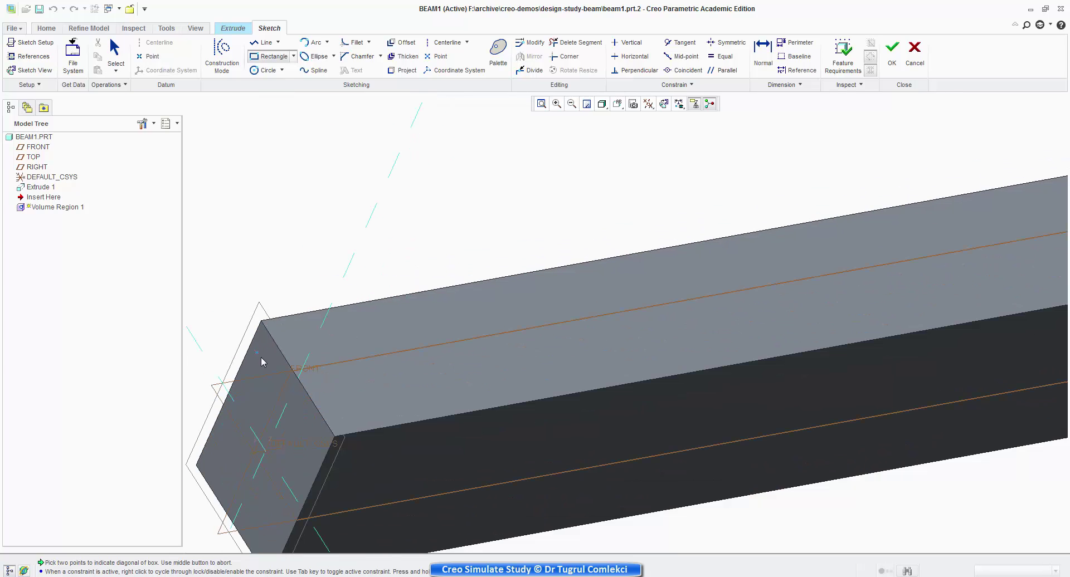
middle_click_drag(276, 400, 315, 290, "shift")
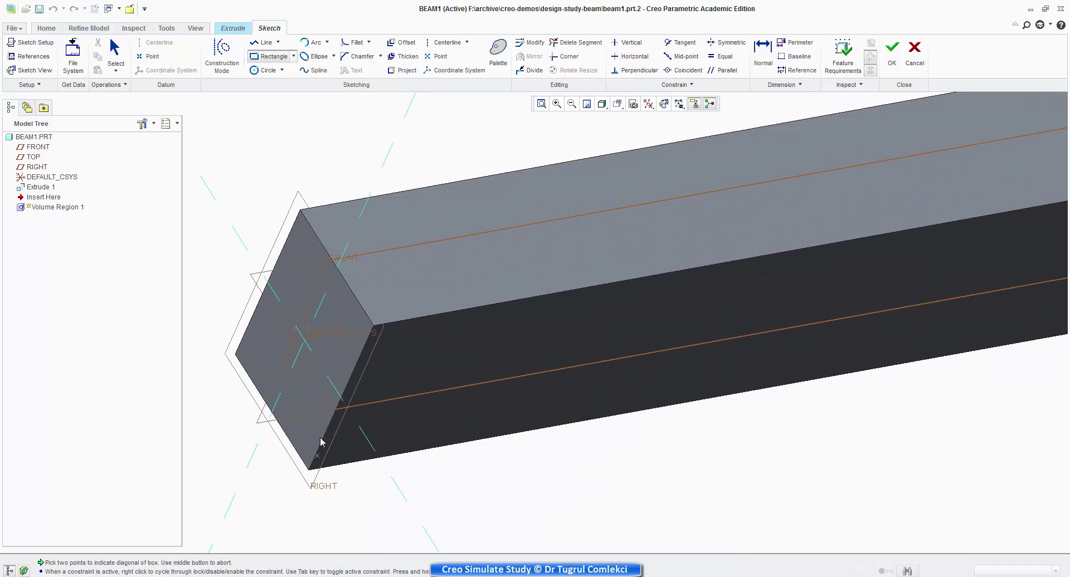
key("alt")
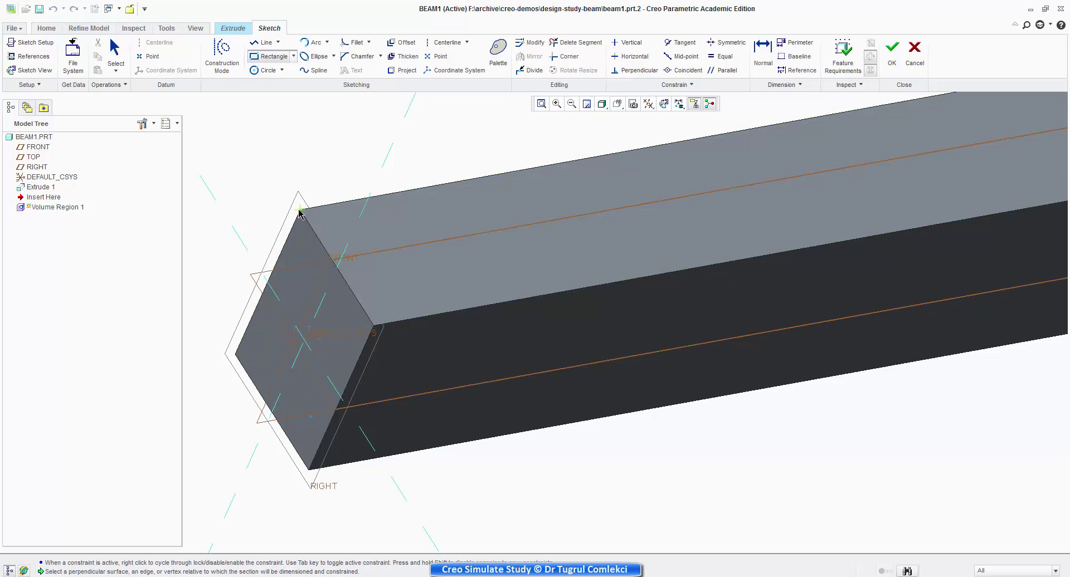
right_click(300, 213)
right_click(301, 215)
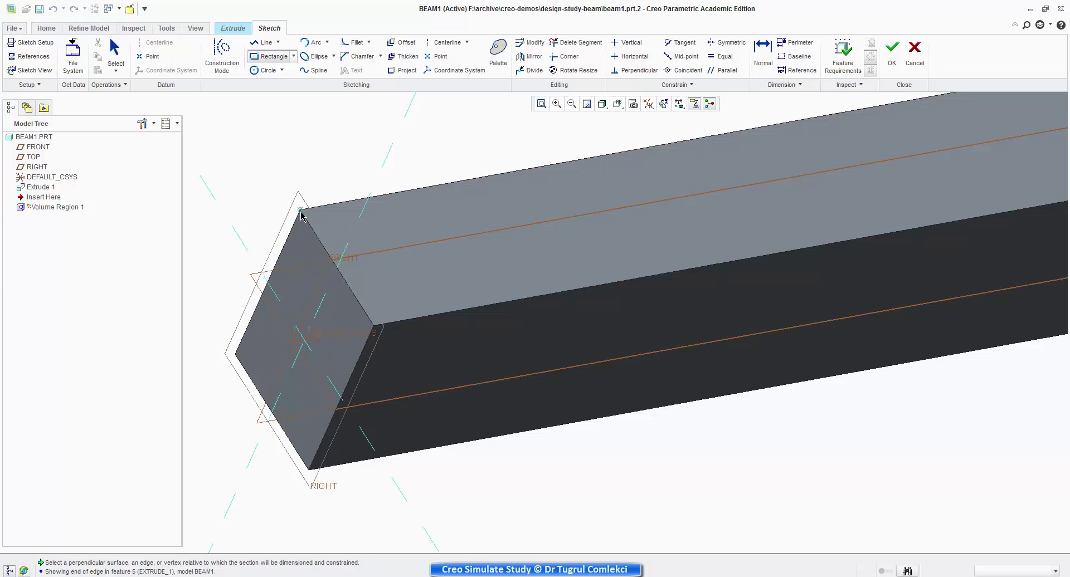
left_click(301, 213)
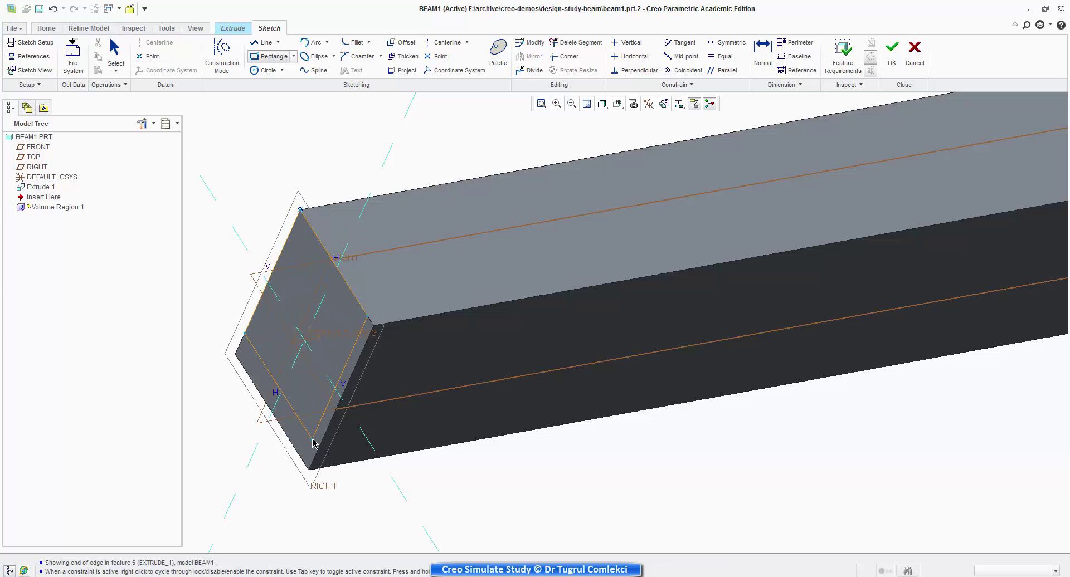
key("alt")
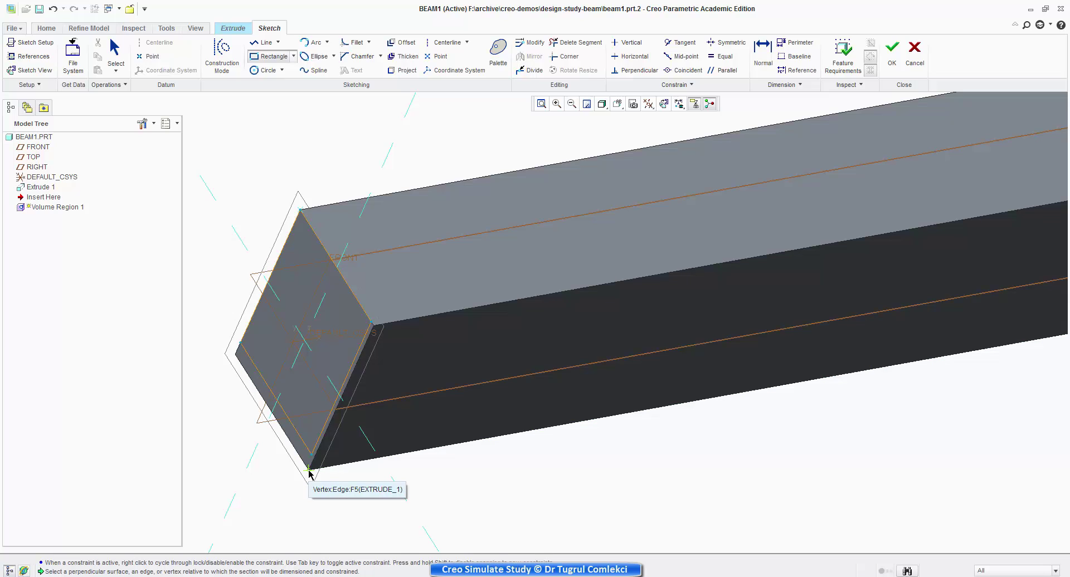
left_click(308, 472, "alt")
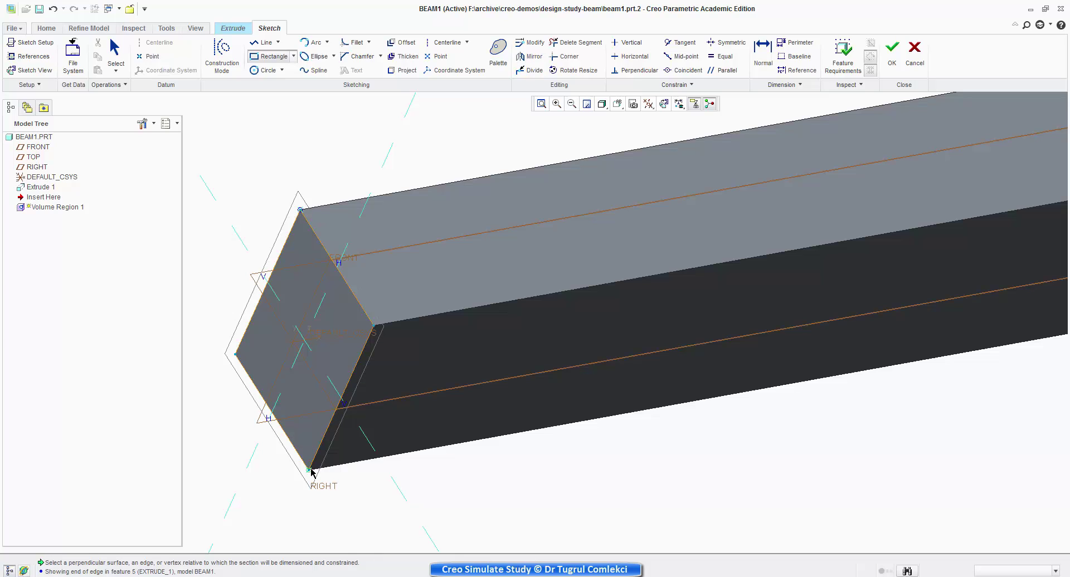
left_click(310, 469)
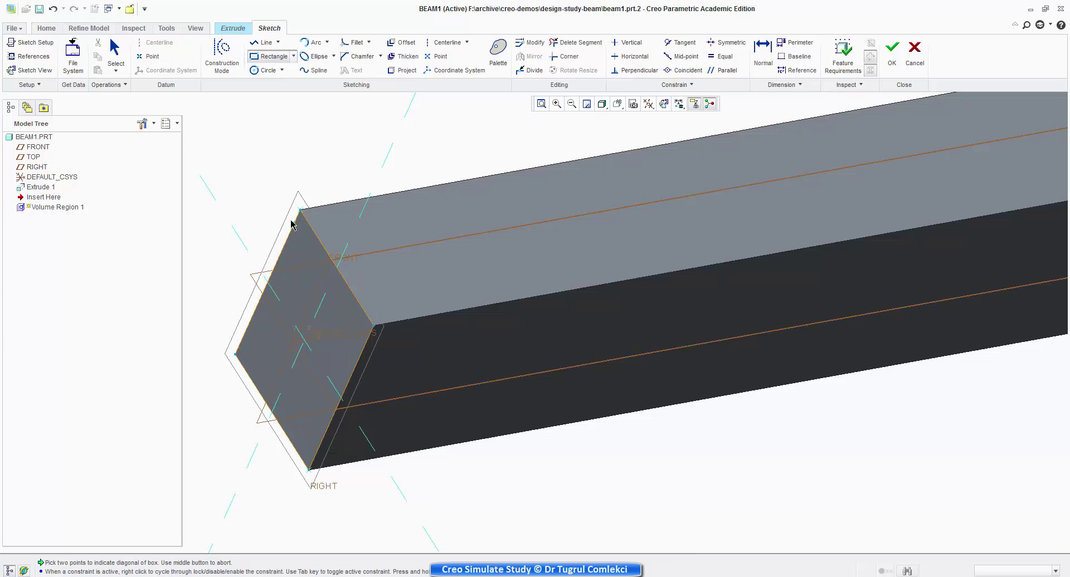
left_click(890, 64)
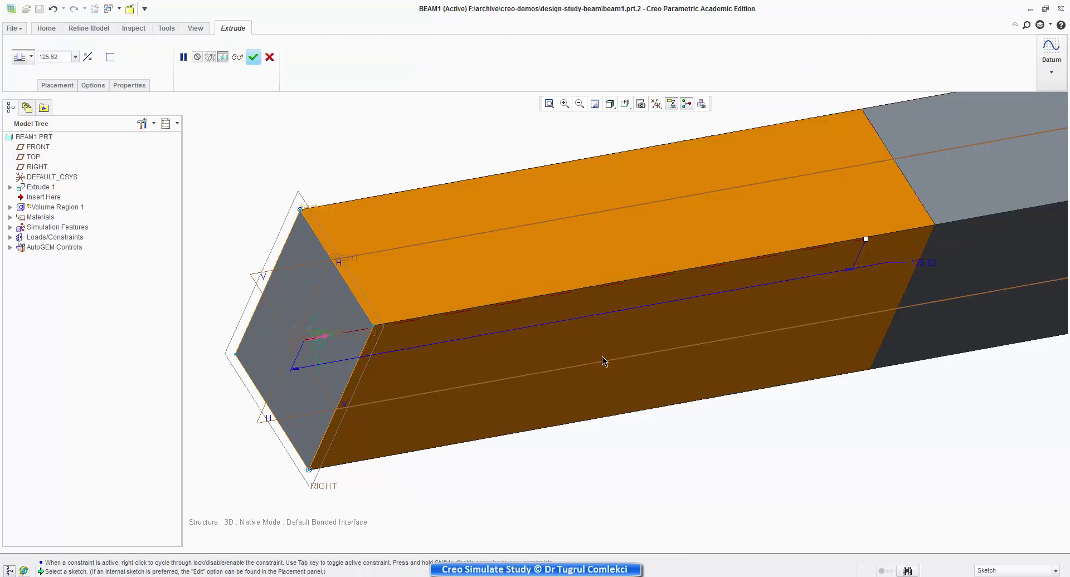
Step: Set the volume region's depth to 20 mm and complete the feature
left_click(58, 56)
left_click(58, 56)
left_click_drag(58, 56, 26, 50)
type("20")
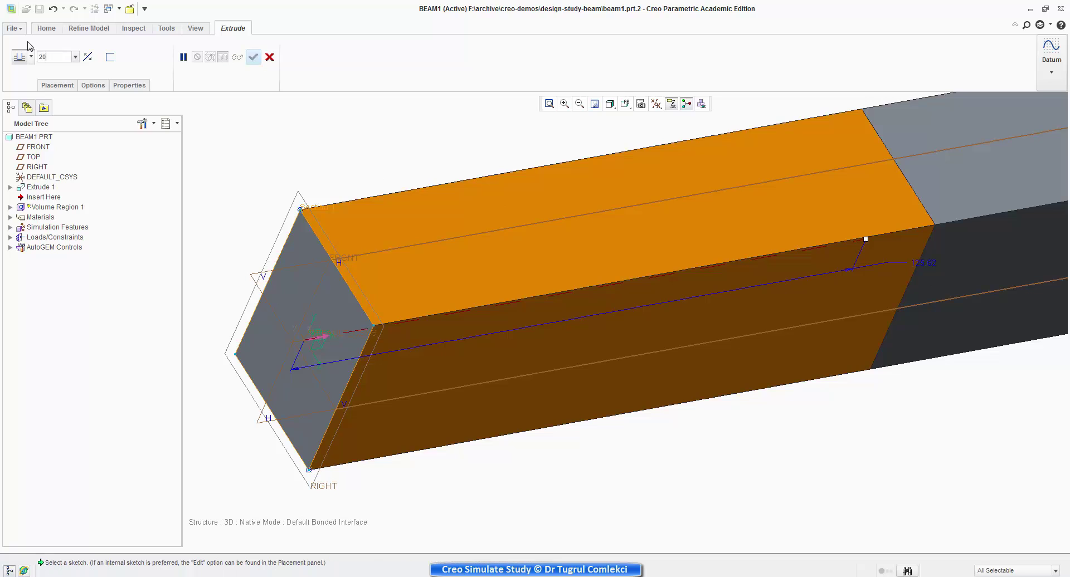
key("Return")
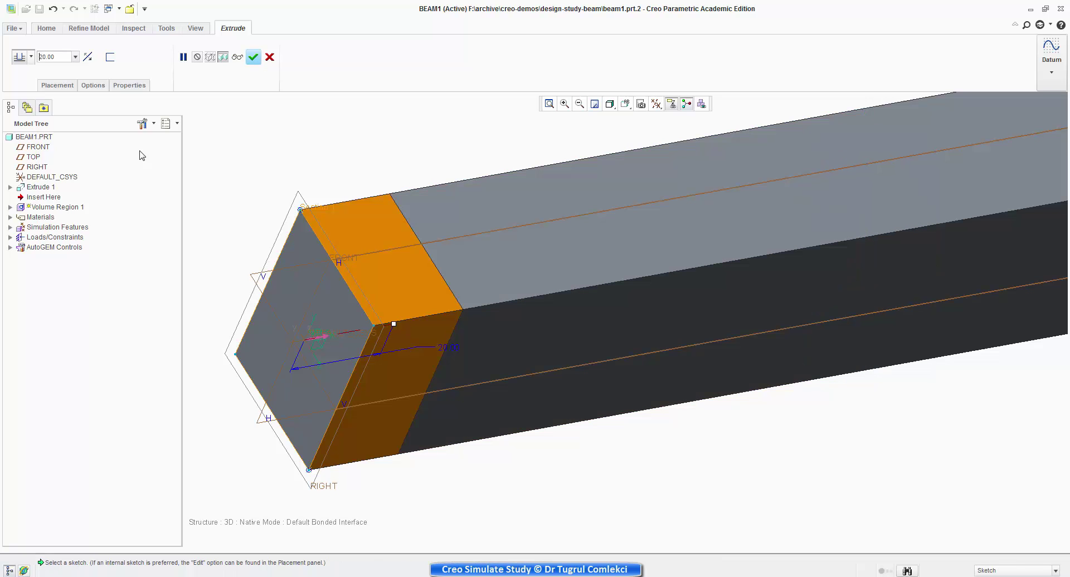
left_click(253, 58)
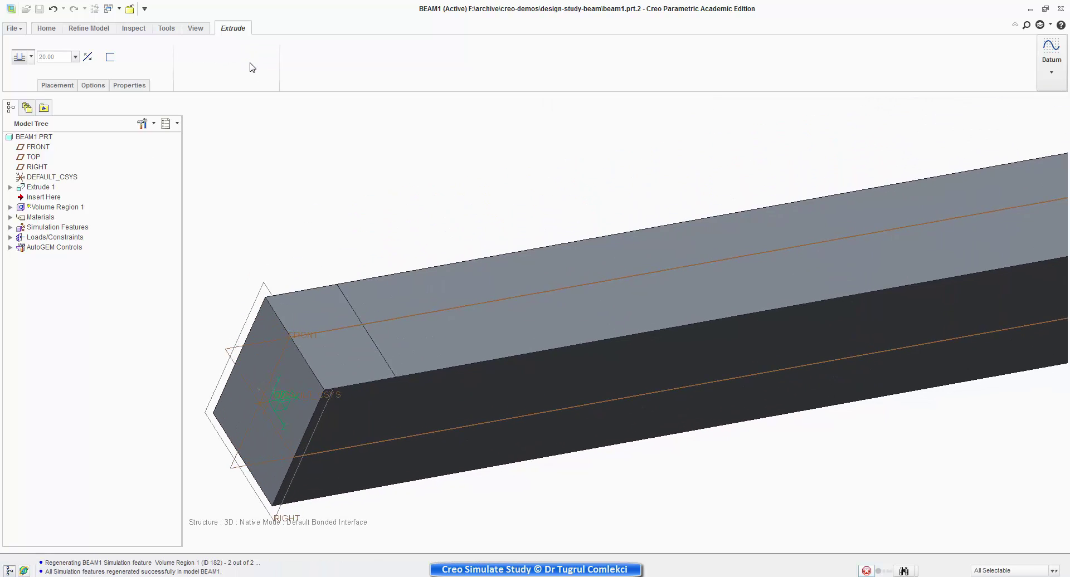
Step: Create an Isolate for Exclusion AutoGEM control on the volume region at the fixed end, with Exclude enabled and isolation set to None
middle_click_drag(458, 363, 442, 357)
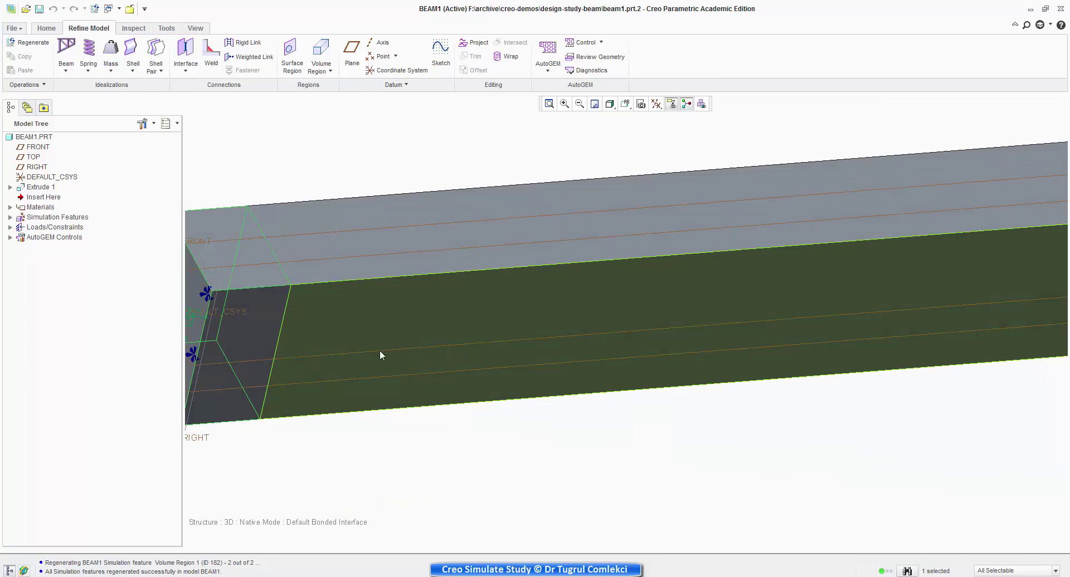
middle_click_drag(374, 350, 554, 358, "shift")
scroll(494, 330, "down", 2)
scroll(529, 333, "up", 6)
middle_click_drag(771, 360, 669, 351, "shift")
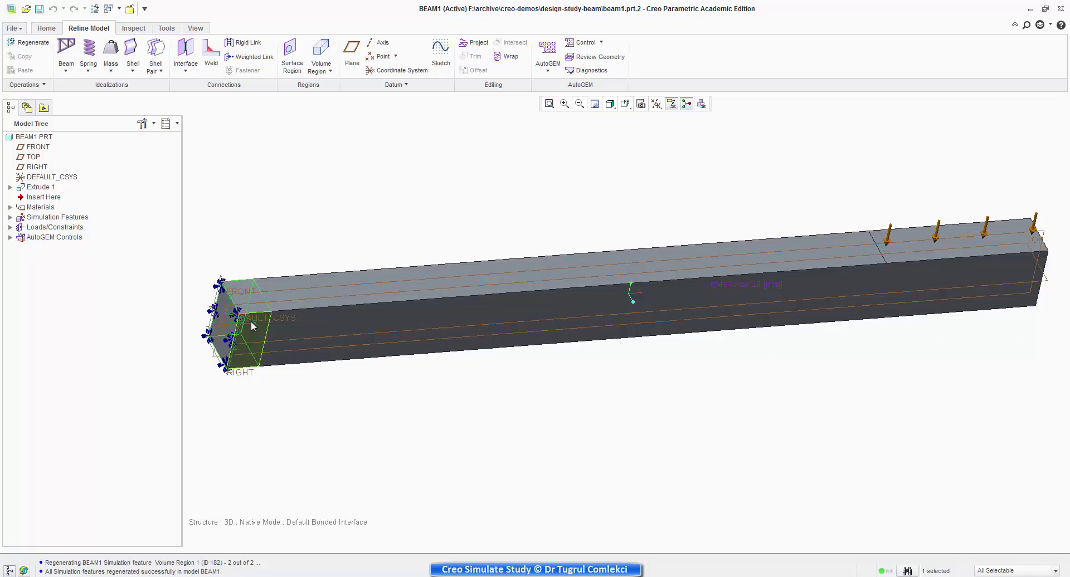
left_click(601, 43)
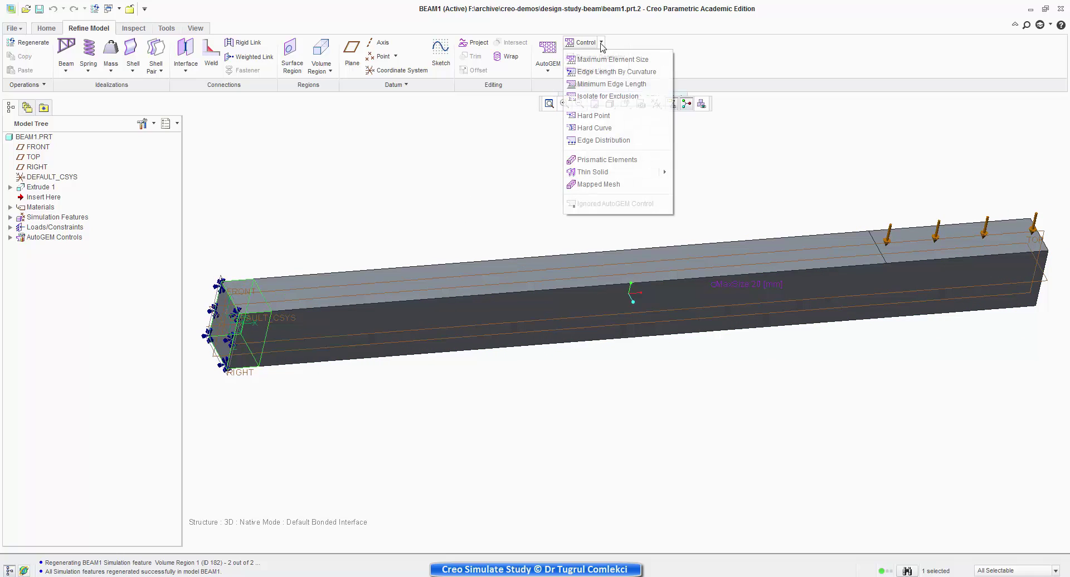
left_click(606, 99)
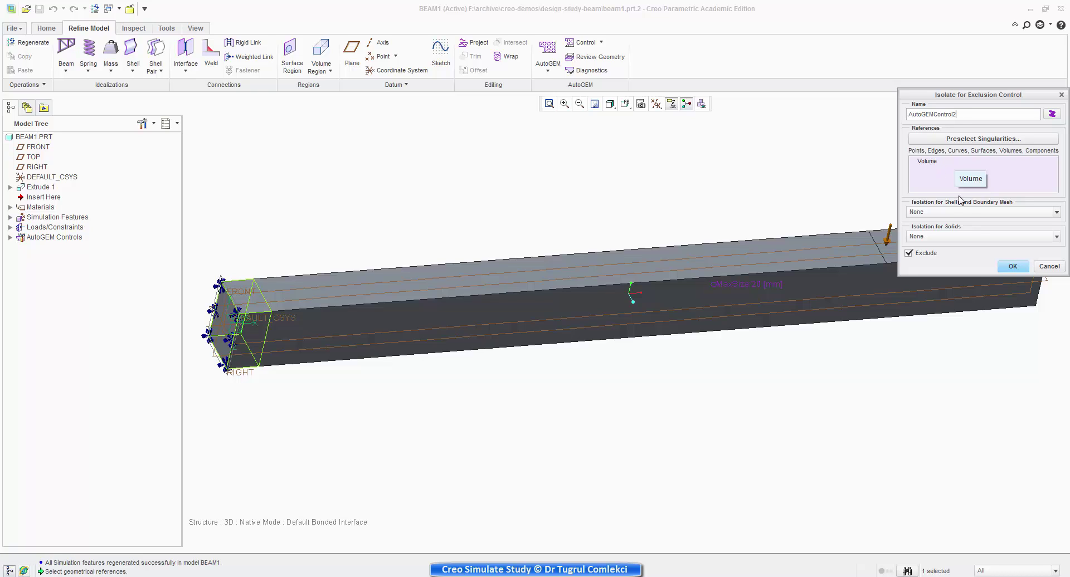
left_click(1013, 266)
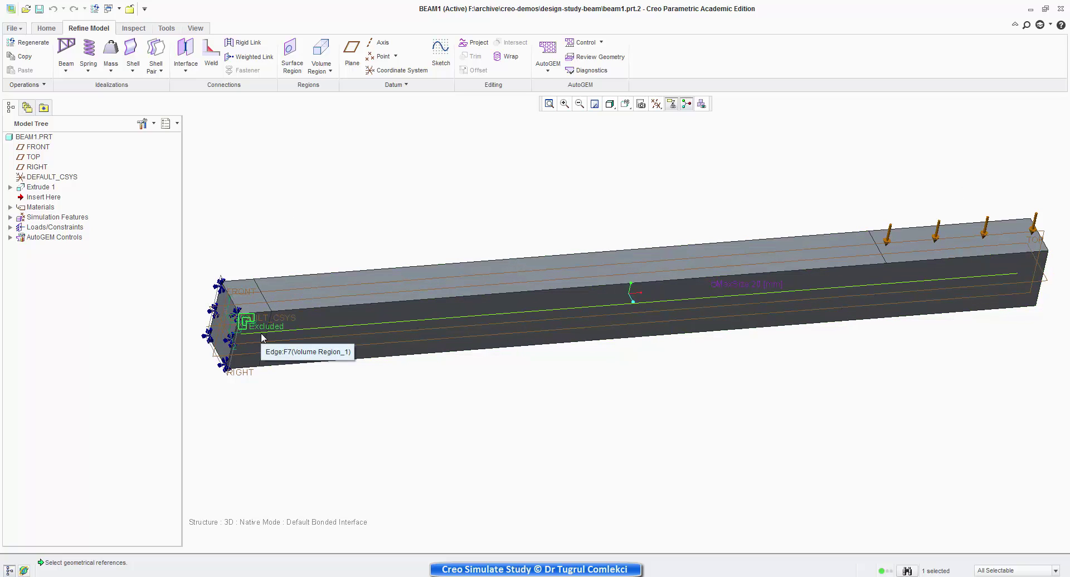
Step: Expand the AutoGEM controls in the model tree and check what AutoGEMControl1 and AutoGEMControl2 apply to
left_click(10, 238)
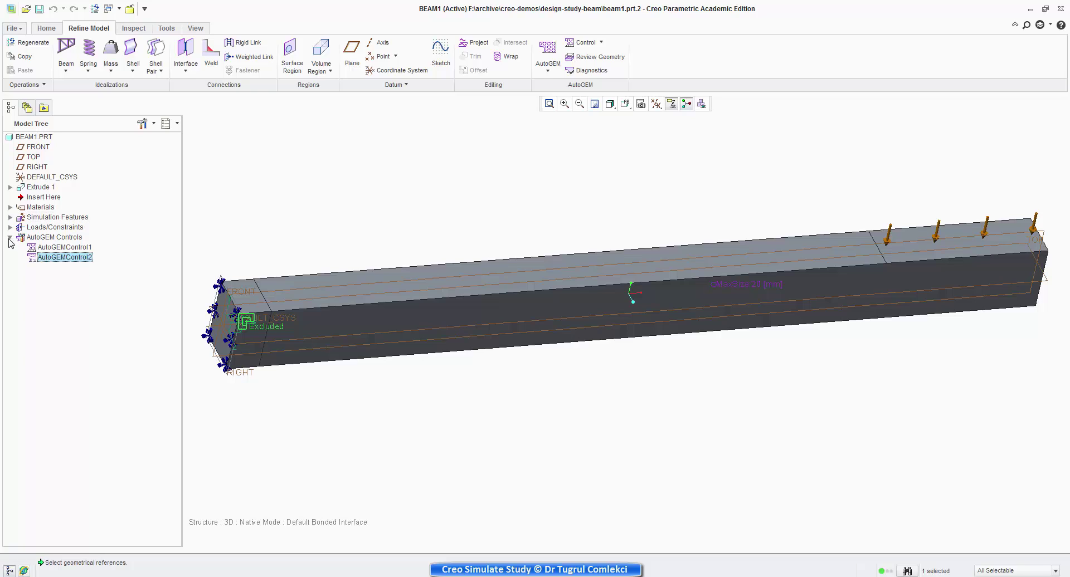
left_click(64, 247)
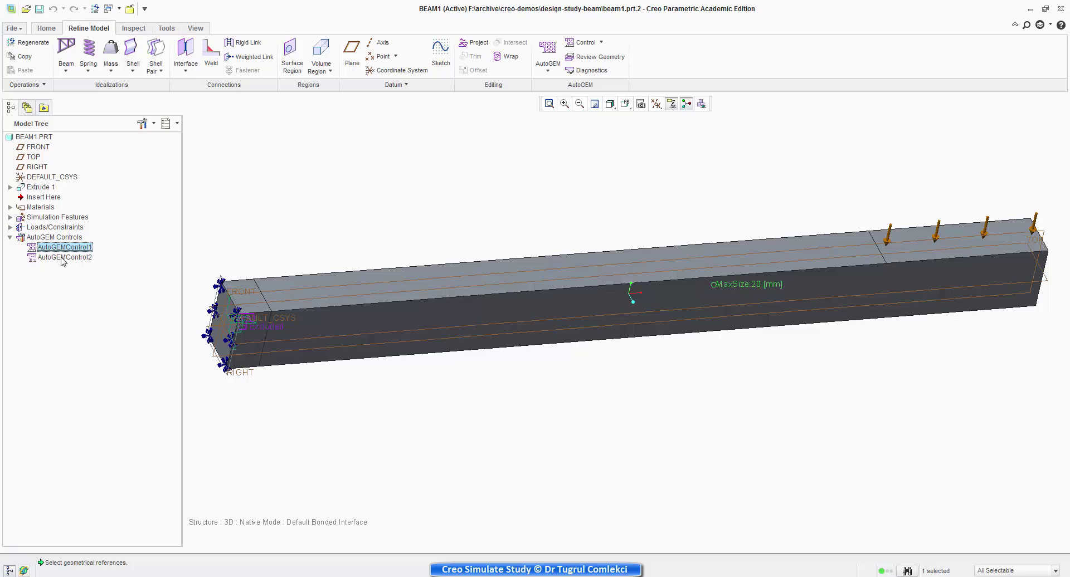
left_click(63, 258)
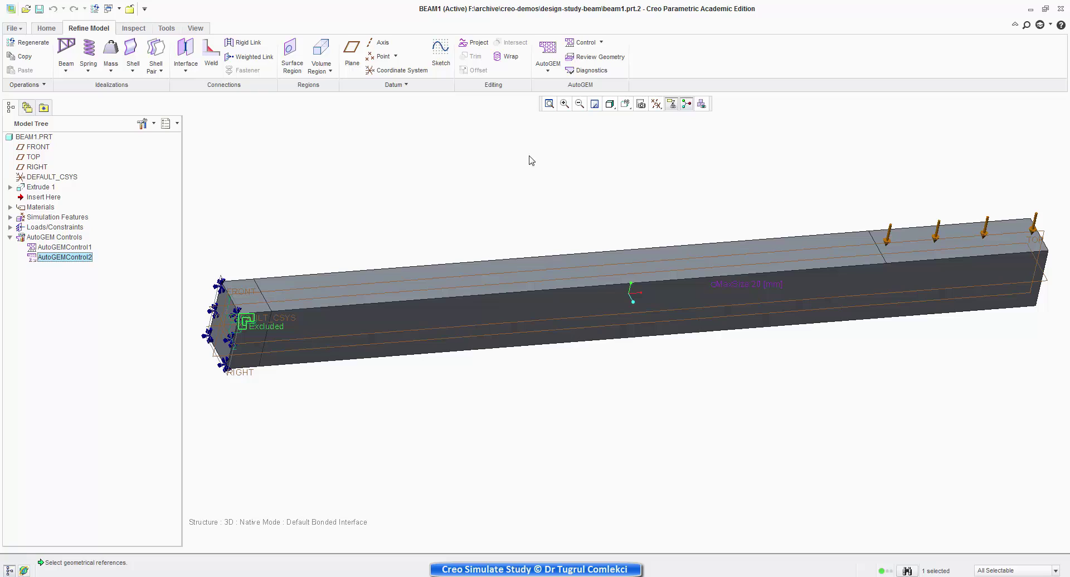
Step: Rerun Analysis1 with interactive diagnostics, deleting its existing output files, and close the diagnostics report
left_click(47, 28)
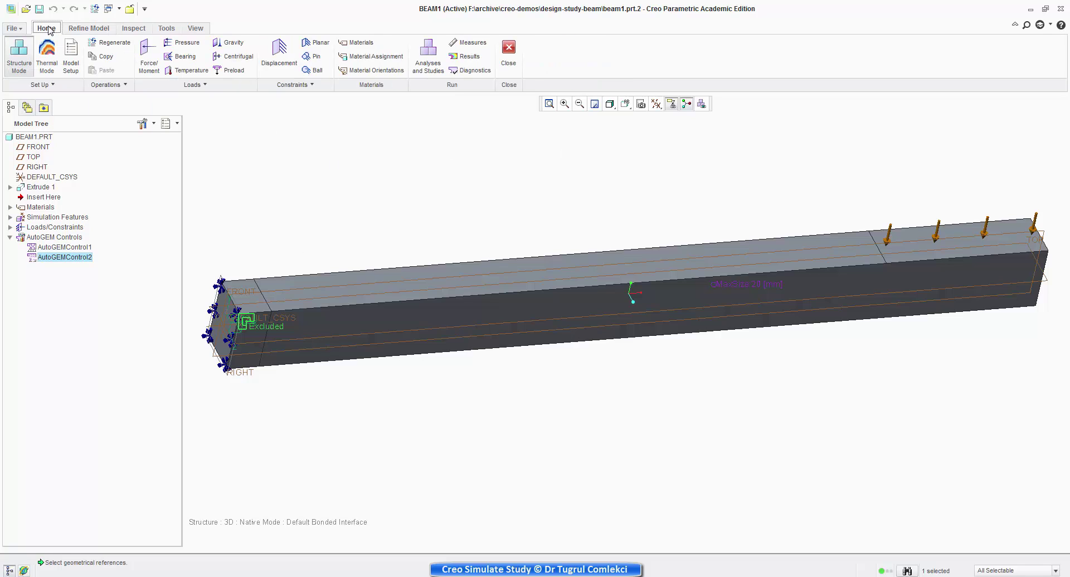
left_click(428, 56)
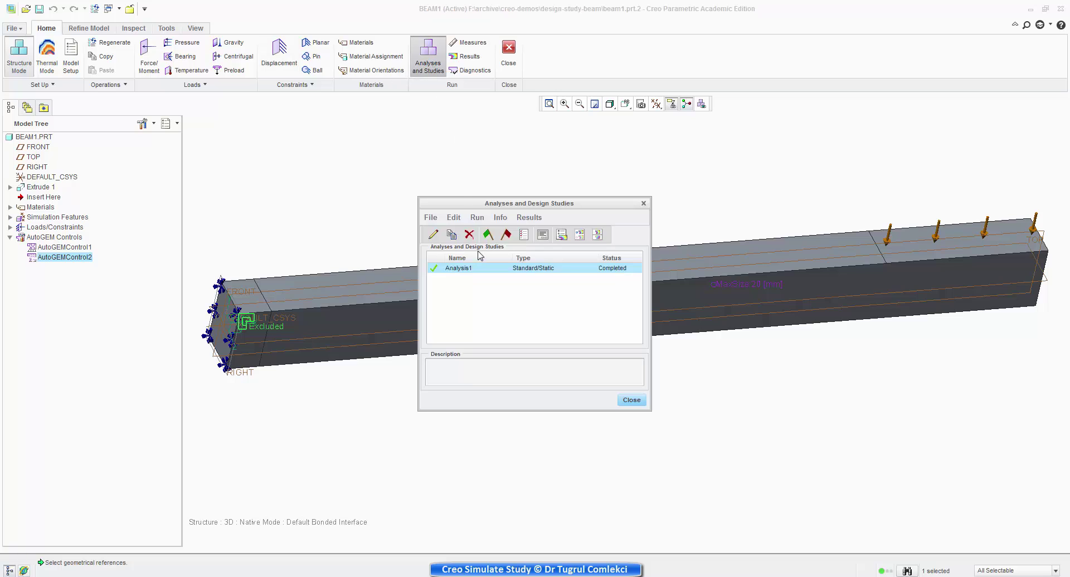
left_click(488, 234)
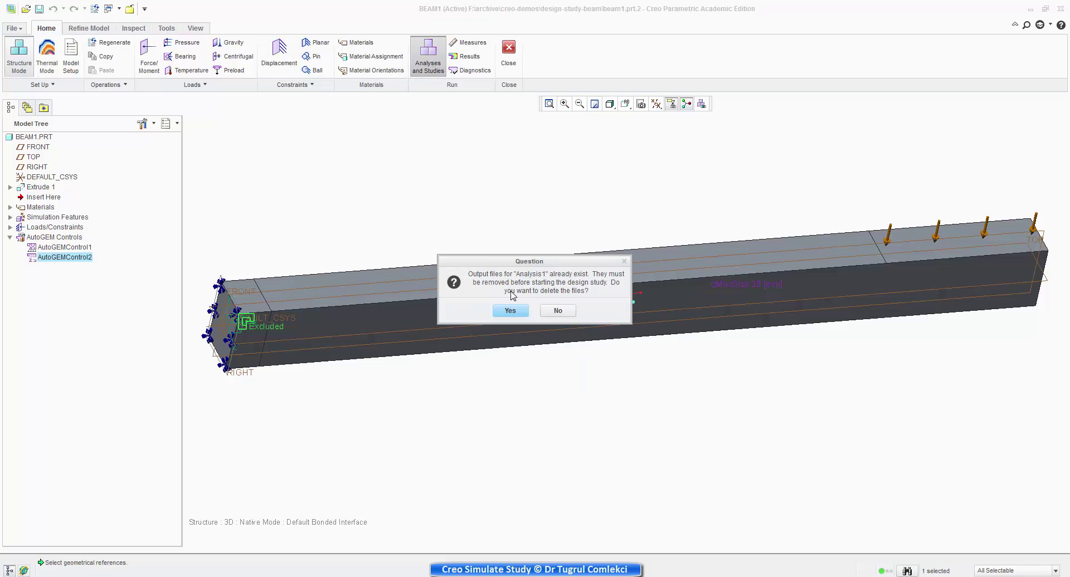
left_click(511, 311)
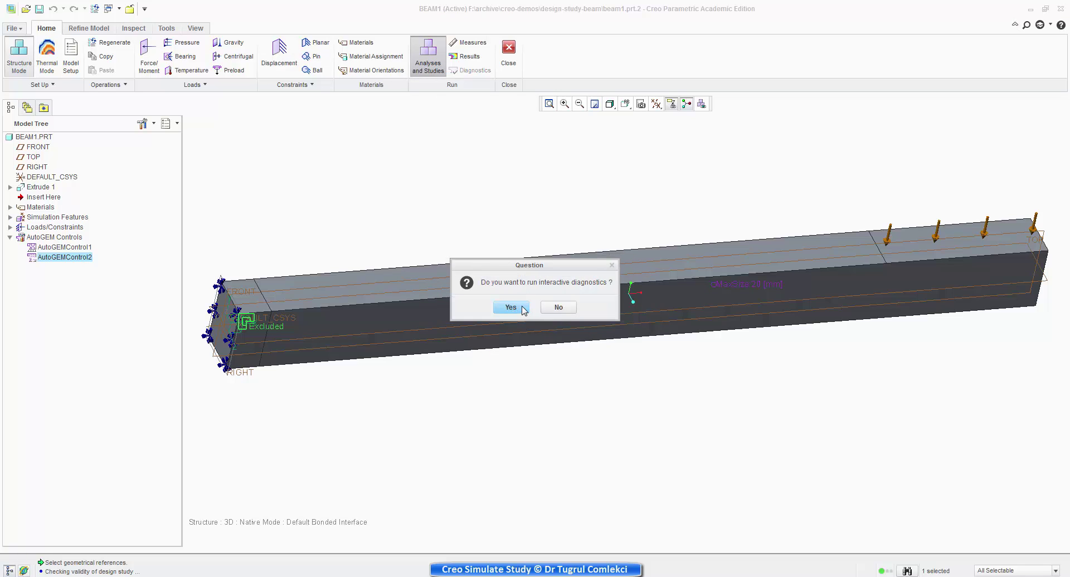
left_click(510, 311)
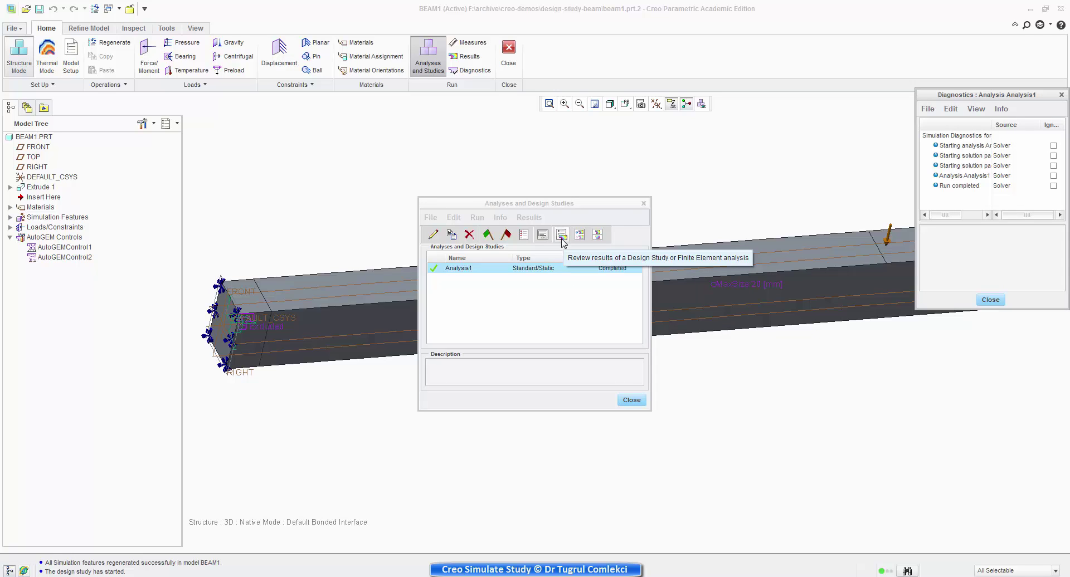
left_click(987, 300)
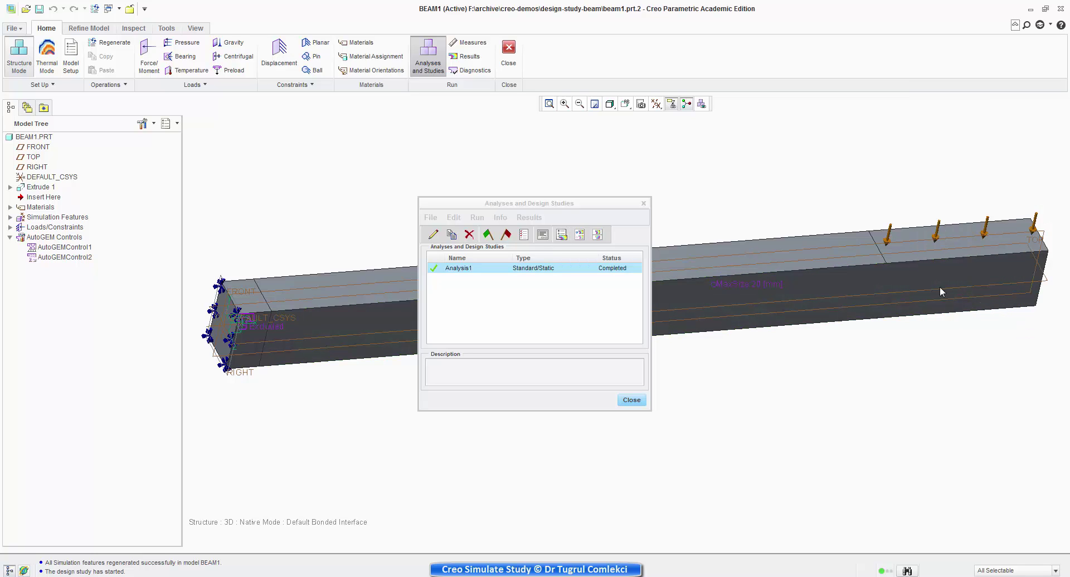
Step: Display the von Mises stress fringe plot of Analysis1 in MPa and examine the fixed end of the beam
left_click(562, 236)
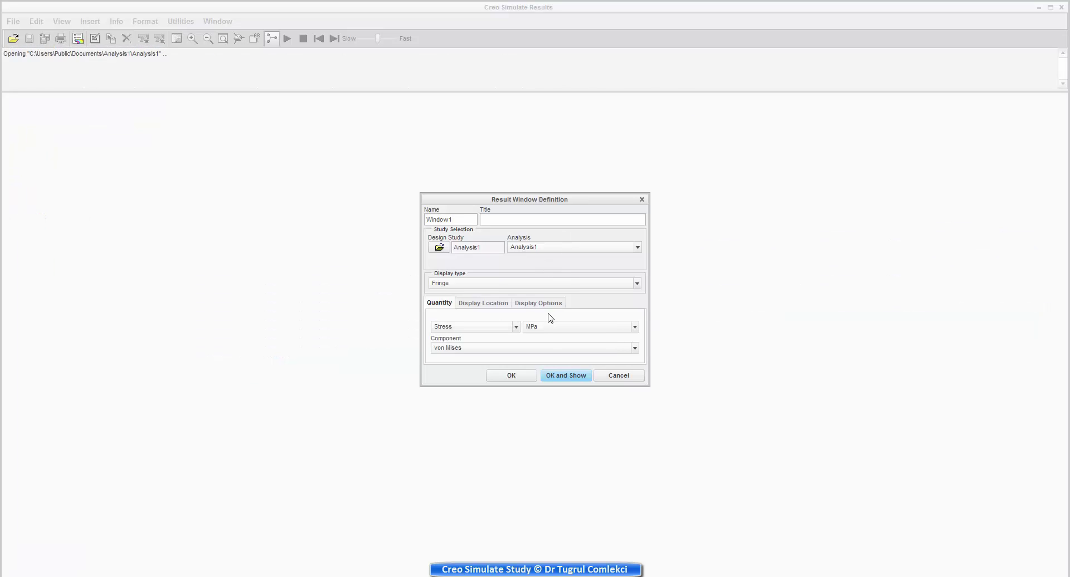
left_click(551, 377)
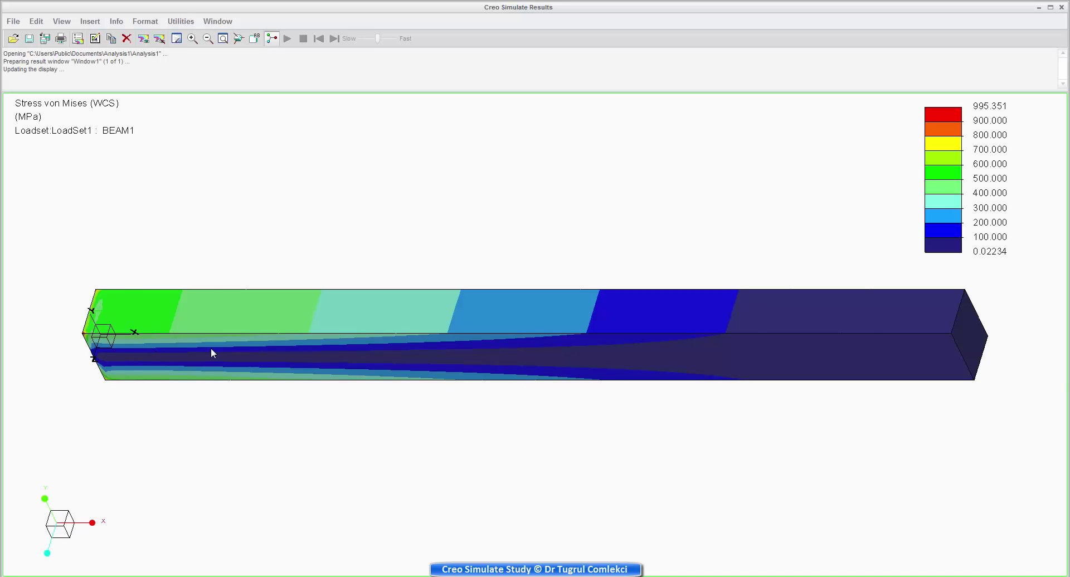
middle_click_drag(195, 357, 322, 303, "shift")
scroll(271, 287, "up", 3)
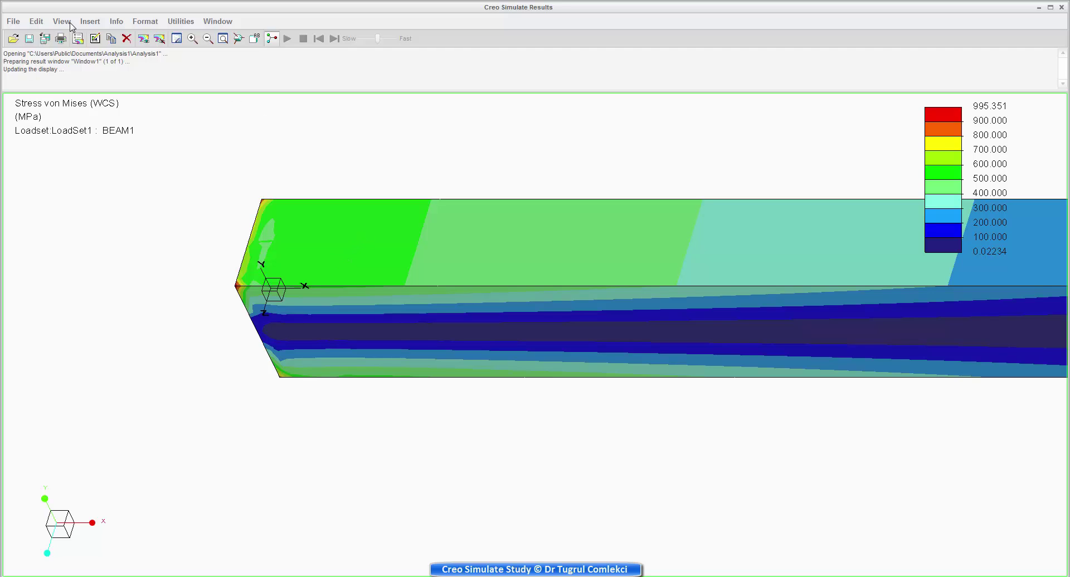
Step: Edit the stress result window to show element edges and redisplay the fringe plot
left_click(95, 38)
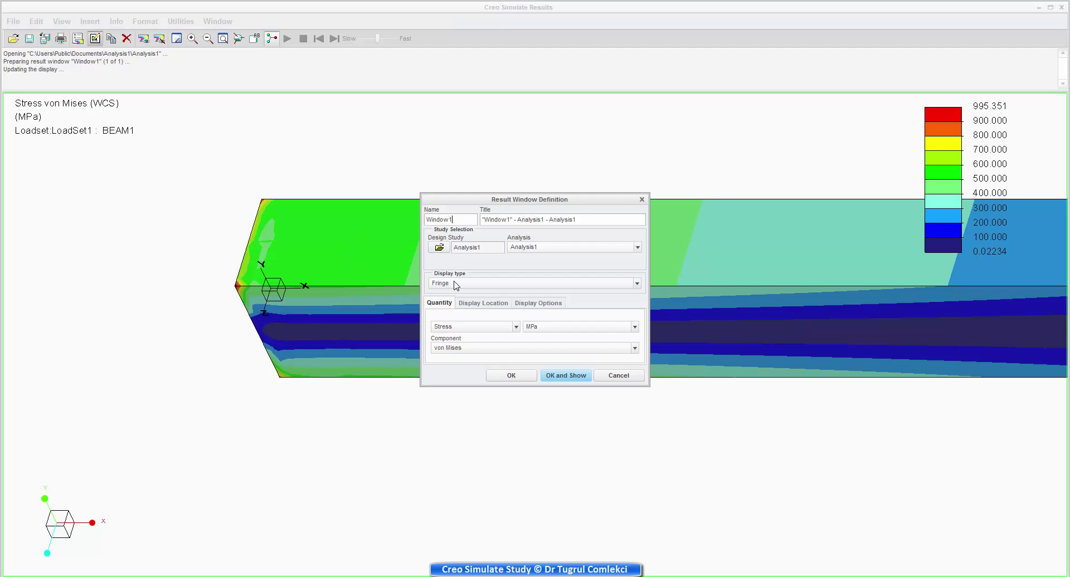
left_click(524, 305)
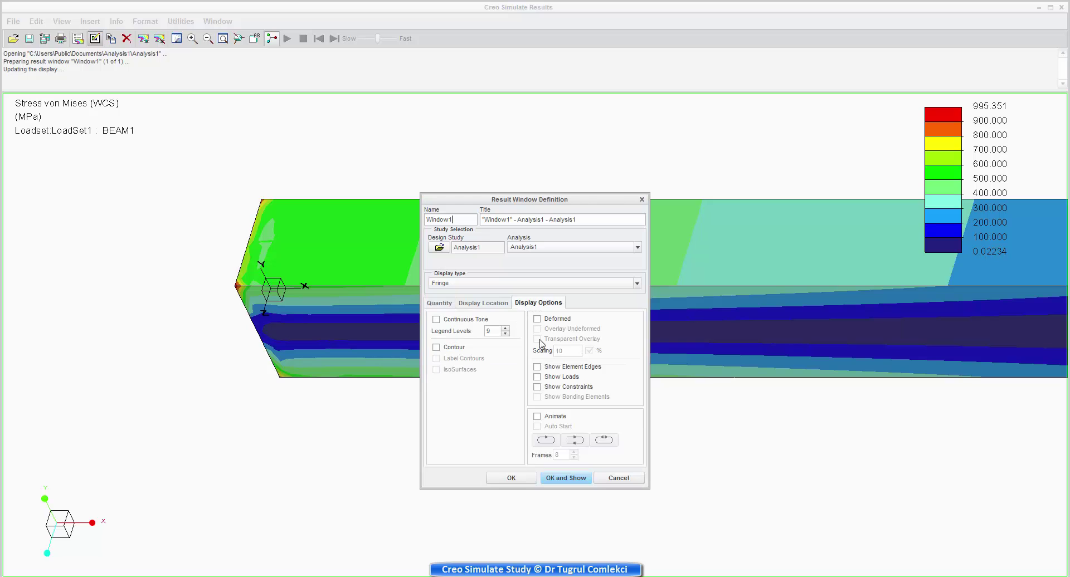
left_click(562, 367)
left_click(567, 479)
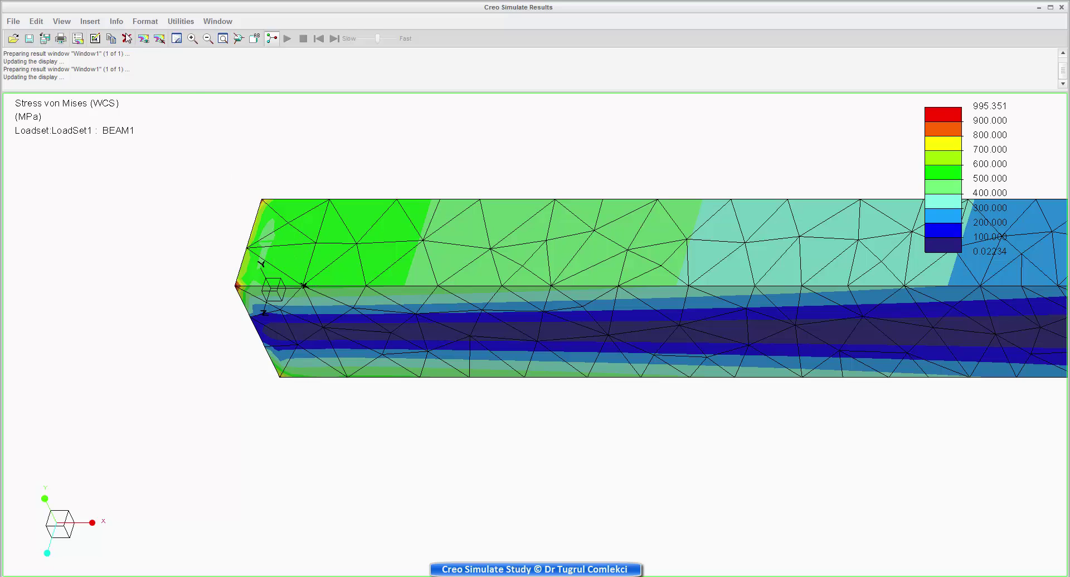
Step: Query the von Mises stress dynamically across the elements near the beam's fixed end, then end the query
left_click(116, 21)
left_click(132, 50)
left_click_drag(359, 195, 307, 244)
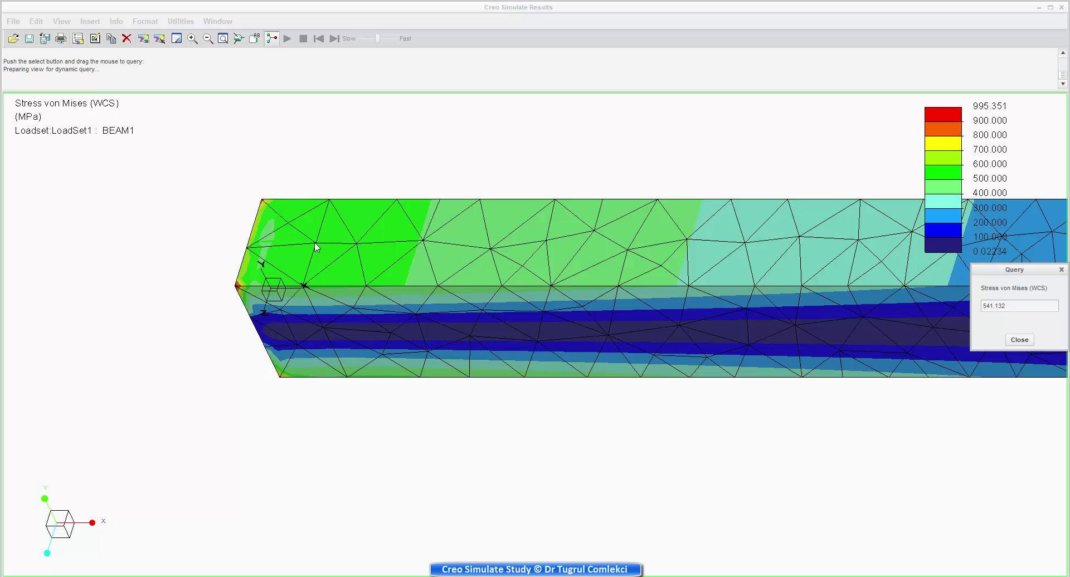
left_click_drag(316, 246, 249, 247)
left_click_drag(248, 247, 1000, 334)
left_click(1019, 341)
Step: Inspect the stress fringes along the whole meshed beam and close the results without saving the result window
middle_click_drag(454, 301, 668, 283)
scroll(670, 278, "down", 4)
scroll(690, 266, "up", 7)
mouse_move(757, 260)
middle_mouse_down("shift")
mouse_move(612, 273)
mouse_move(335, 238)
mouse_move(357, 209)
mouse_move(444, 262)
mouse_move(538, 256)
mouse_move(536, 283)
mouse_move(492, 259)
mouse_move(490, 305)
middle_mouse_up("shift")
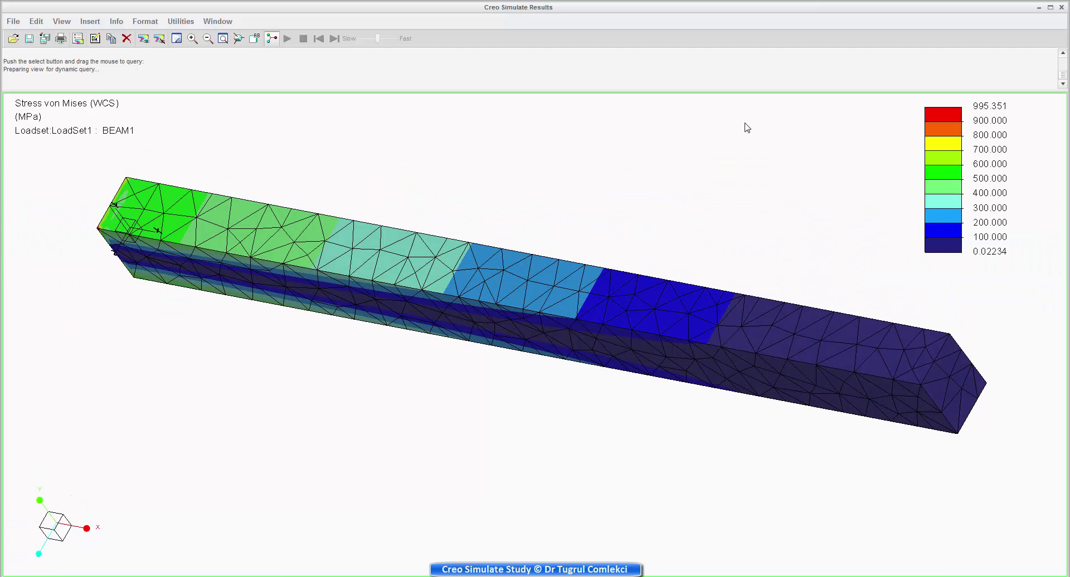
left_click(1062, 7)
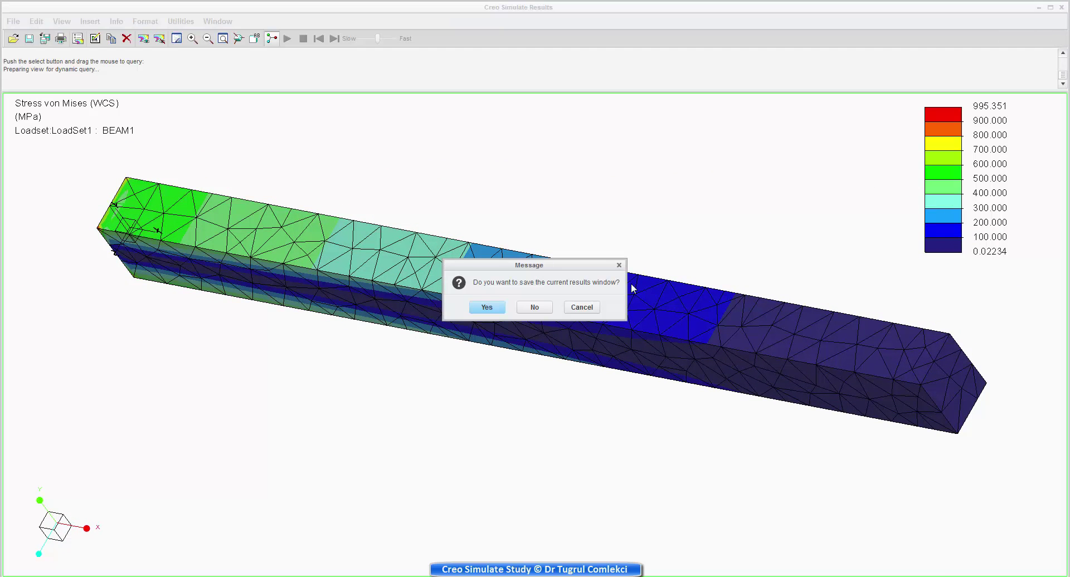
left_click(482, 309)
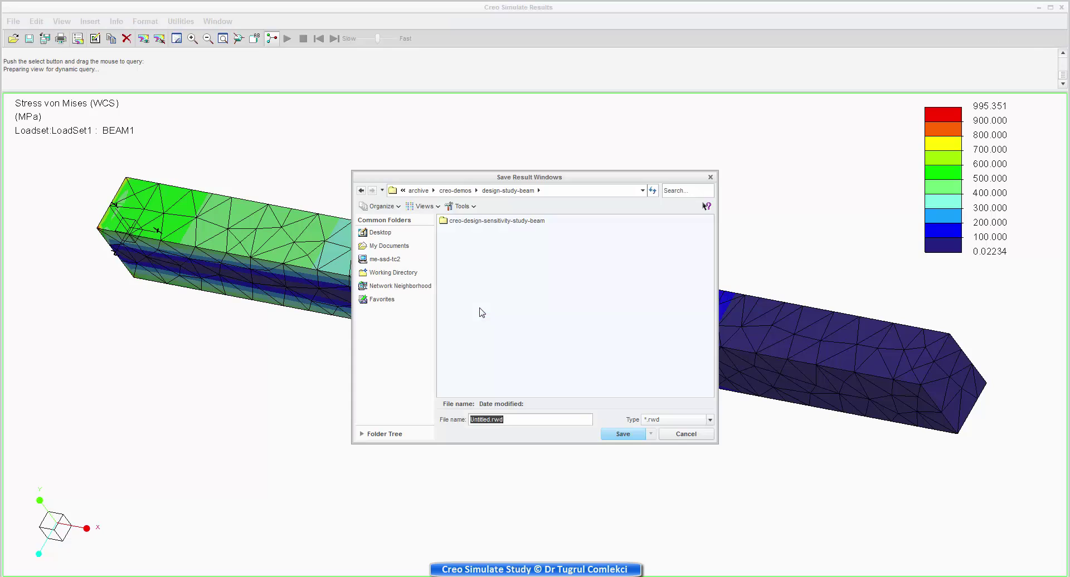
left_click(687, 436)
left_click(1062, 7)
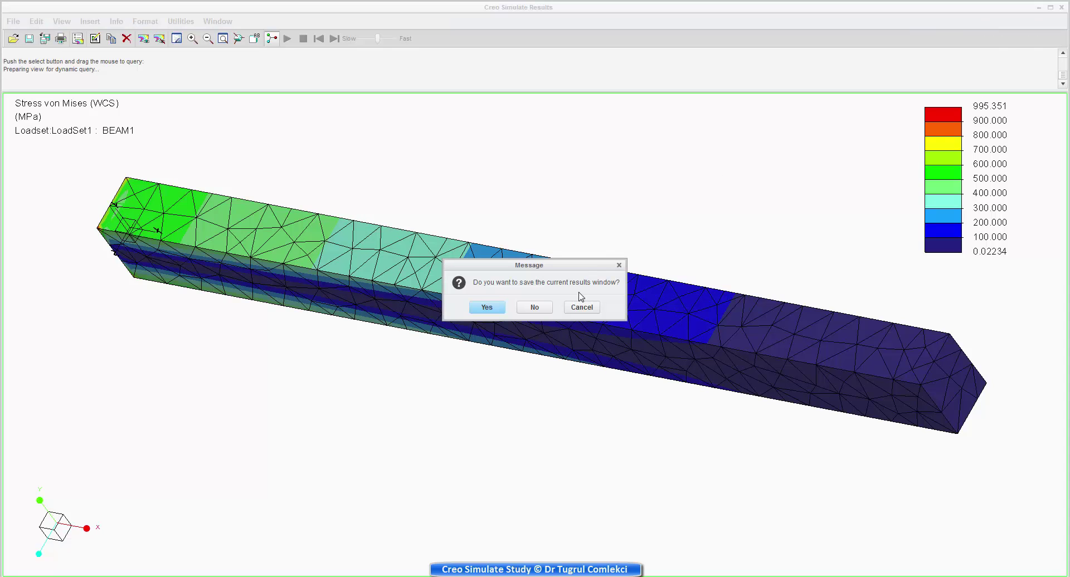
left_click(535, 304)
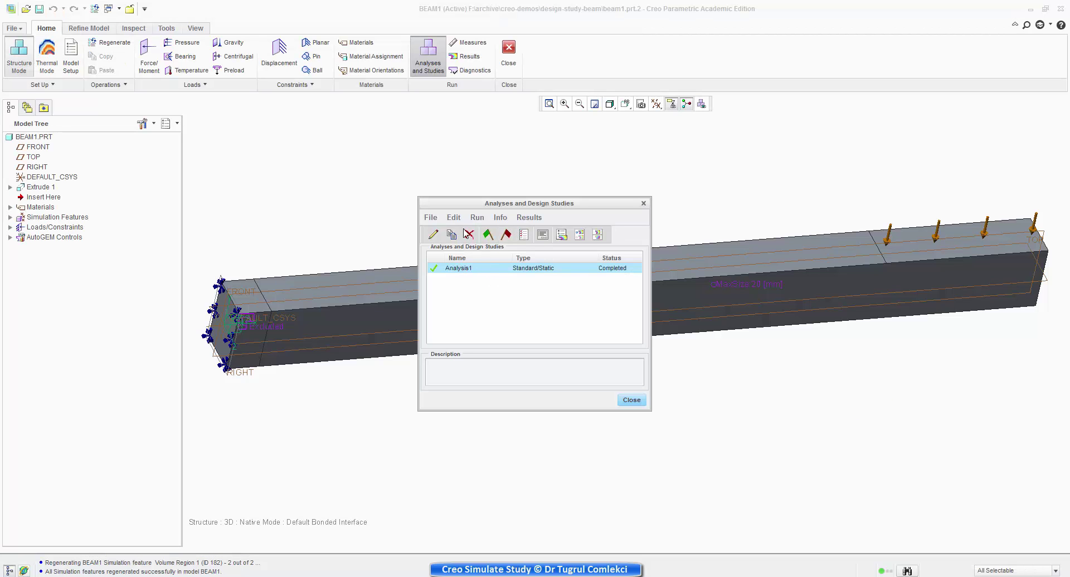
Step: Create an optimization design study that minimizes total_mass, with max_stress_vm limited to less than 200 N/mm^2
left_click(430, 218)
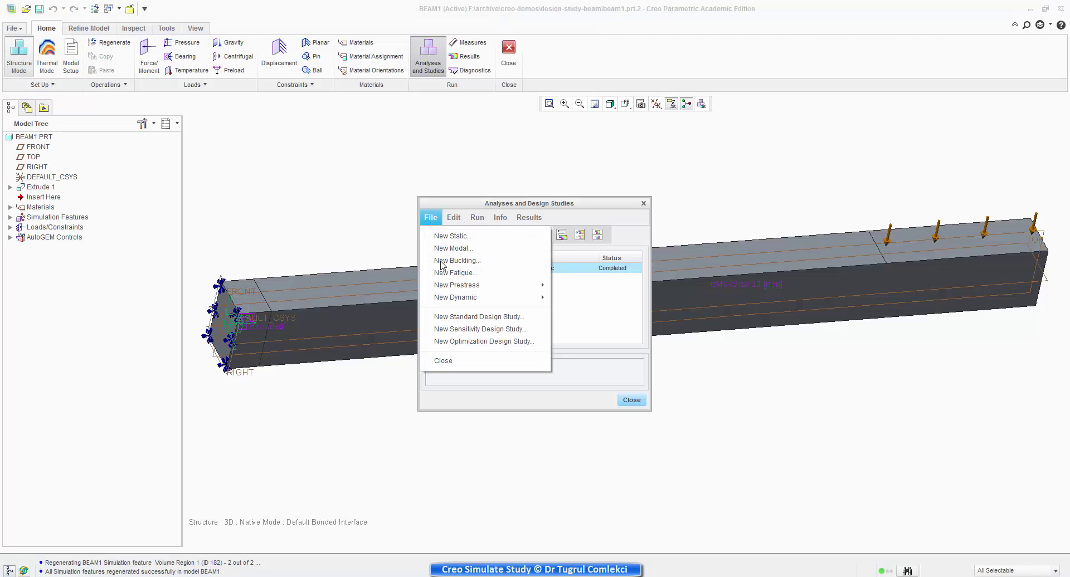
left_click(484, 341)
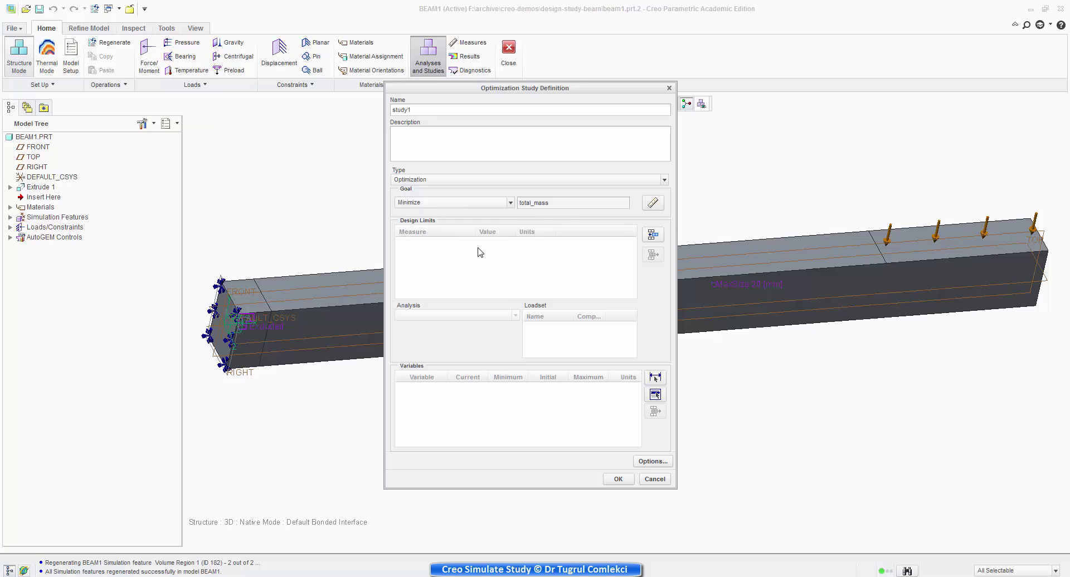
left_click(652, 235)
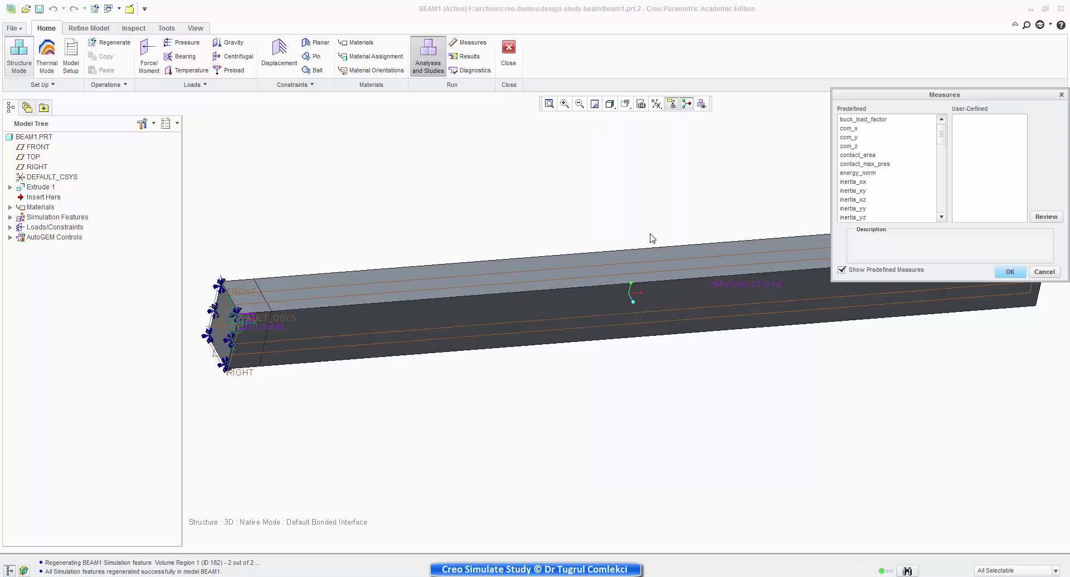
left_click_drag(942, 139, 937, 196)
left_click(860, 147)
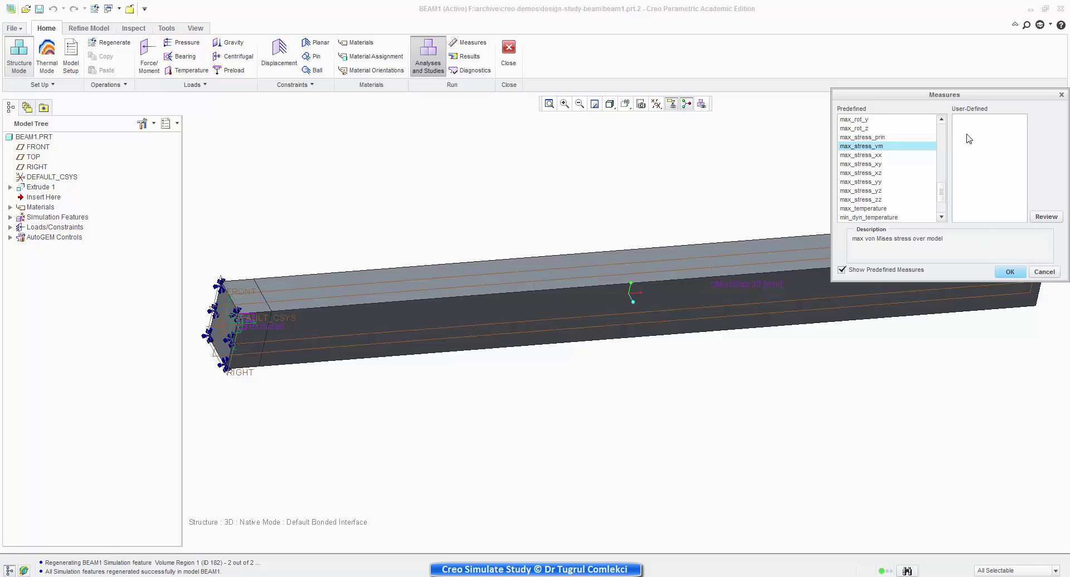
left_click(1009, 273)
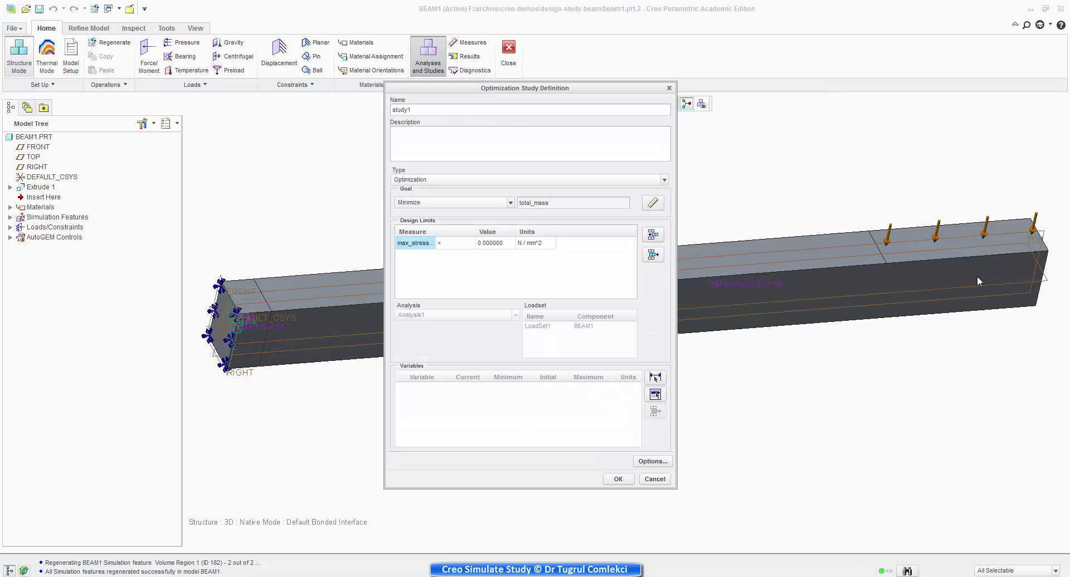
left_click(492, 244)
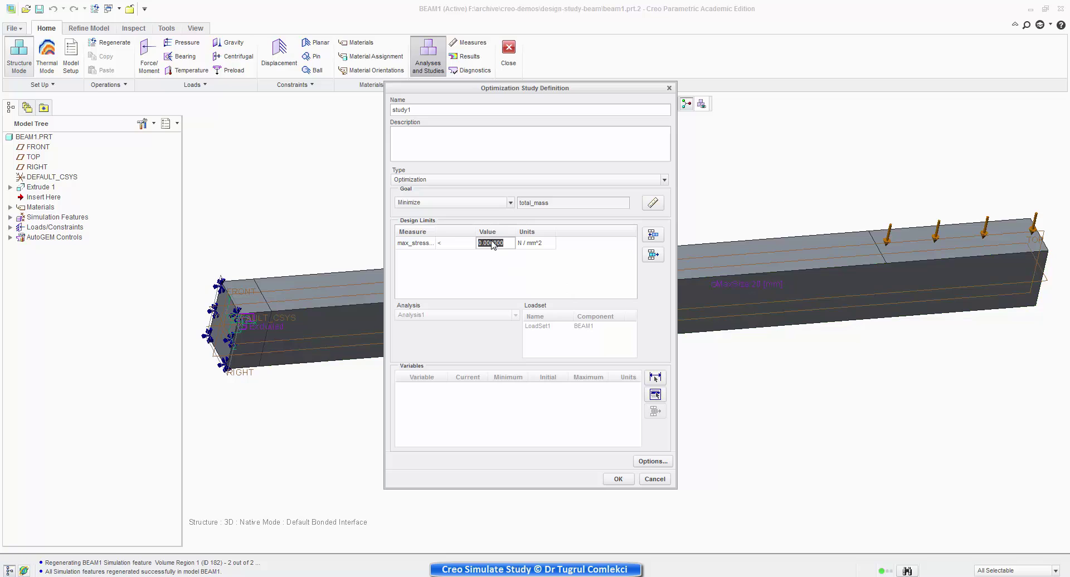
type("2")
double_click(493, 244)
Step: Add the beam's HEIGHT parameter as a design variable of the optimization study
left_click(655, 394)
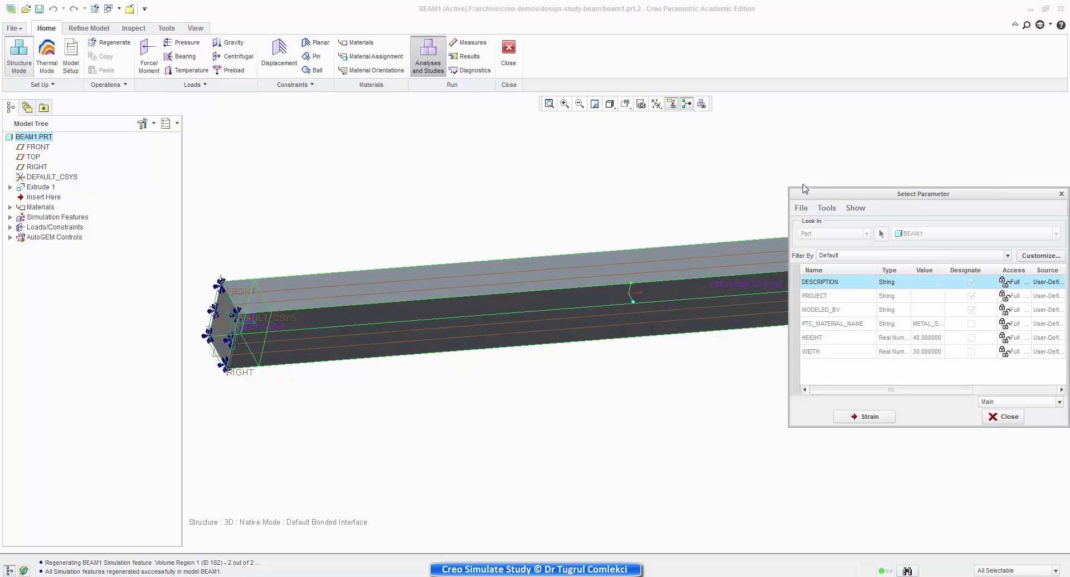
left_click_drag(873, 196, 675, 198)
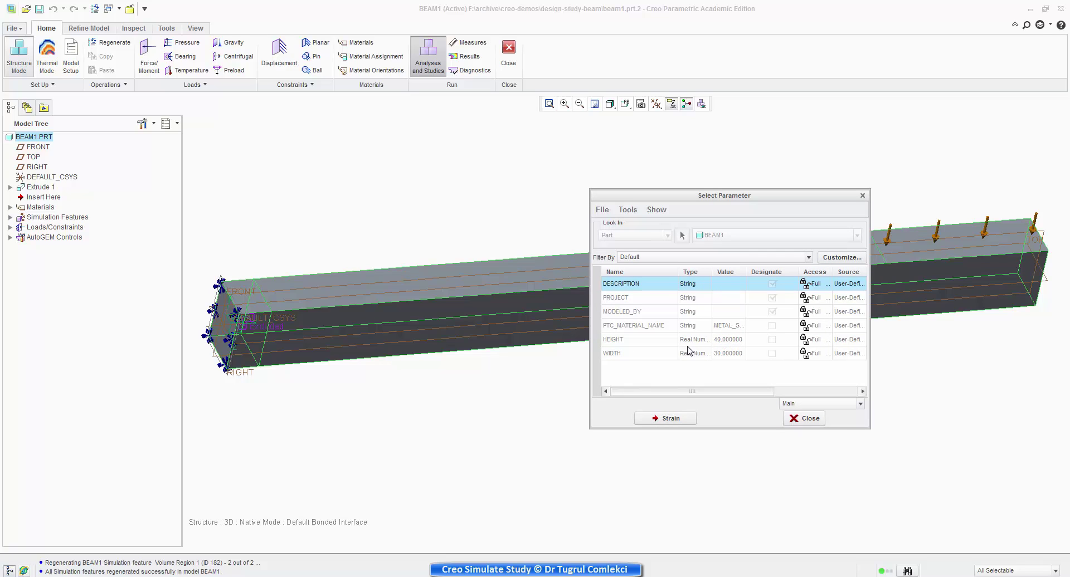
left_click(619, 343)
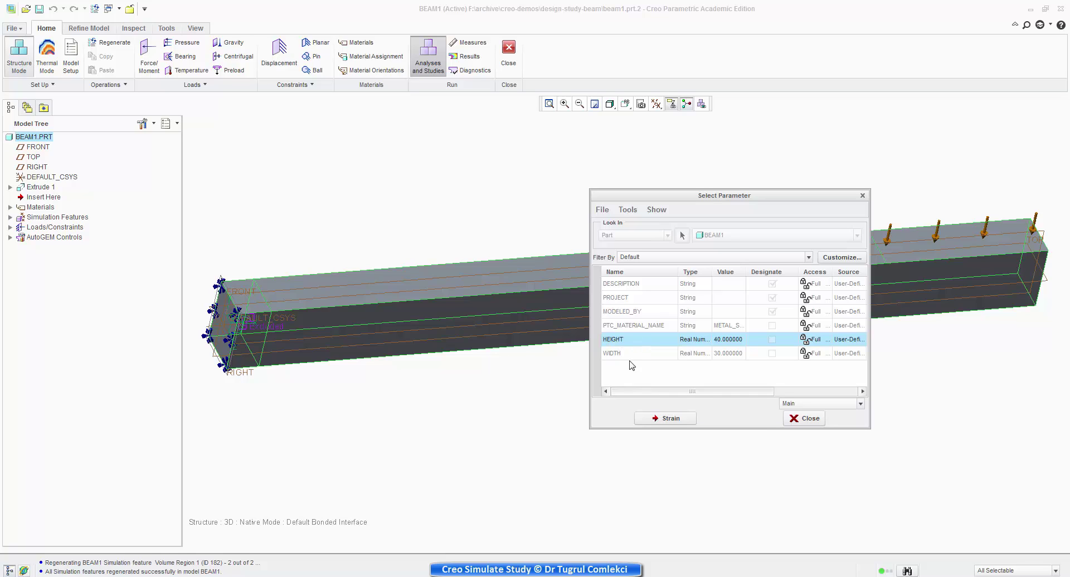
left_click(669, 423)
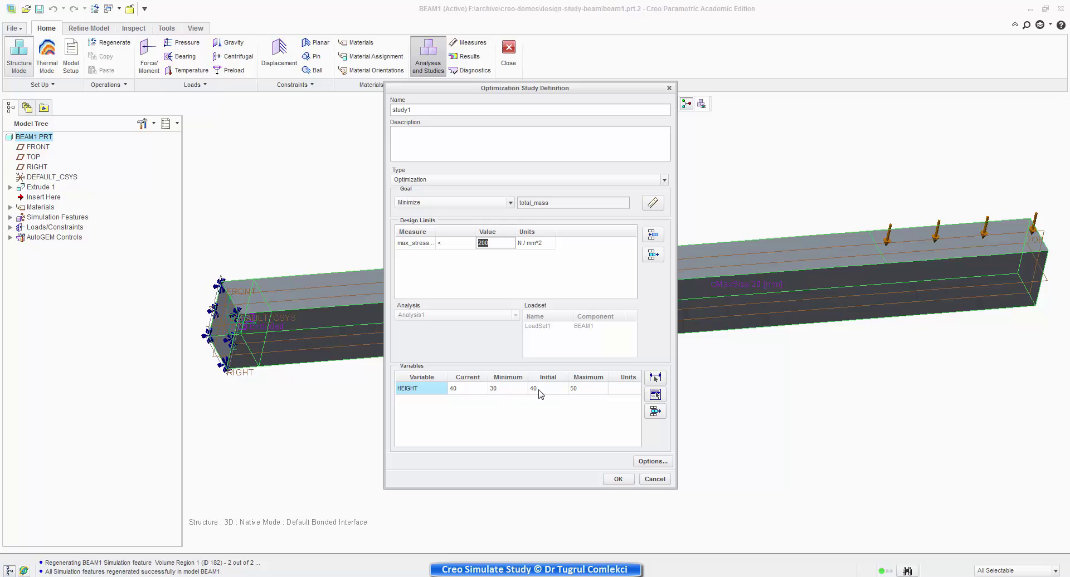
Step: Set the HEIGHT variable's range to a minimum of 40 and a maximum of 100, and complete the study definition
left_click(585, 392)
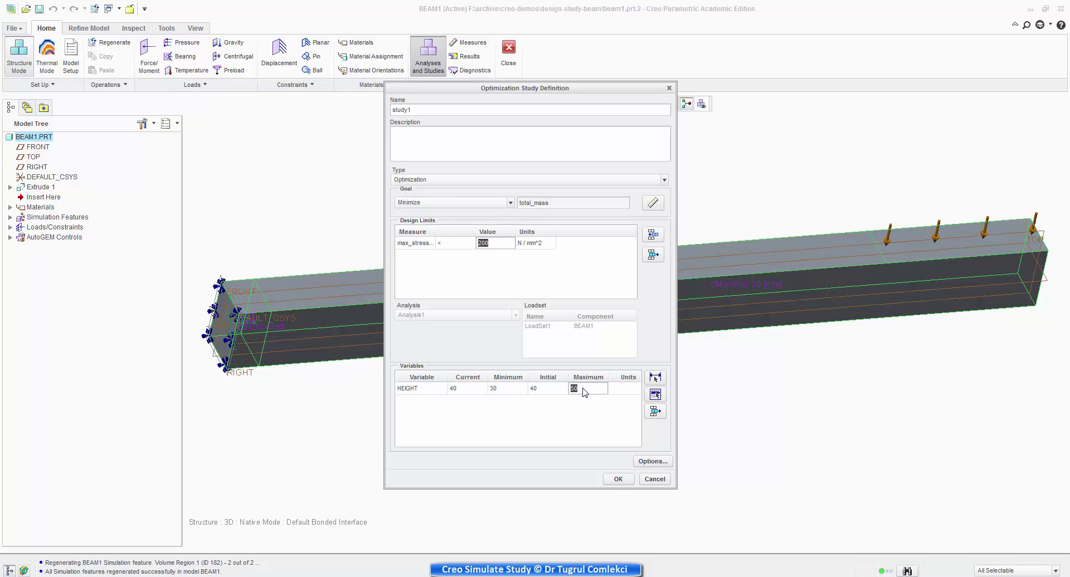
type("10")
left_click(506, 389)
type("4")
double_click(505, 389)
left_click(619, 480)
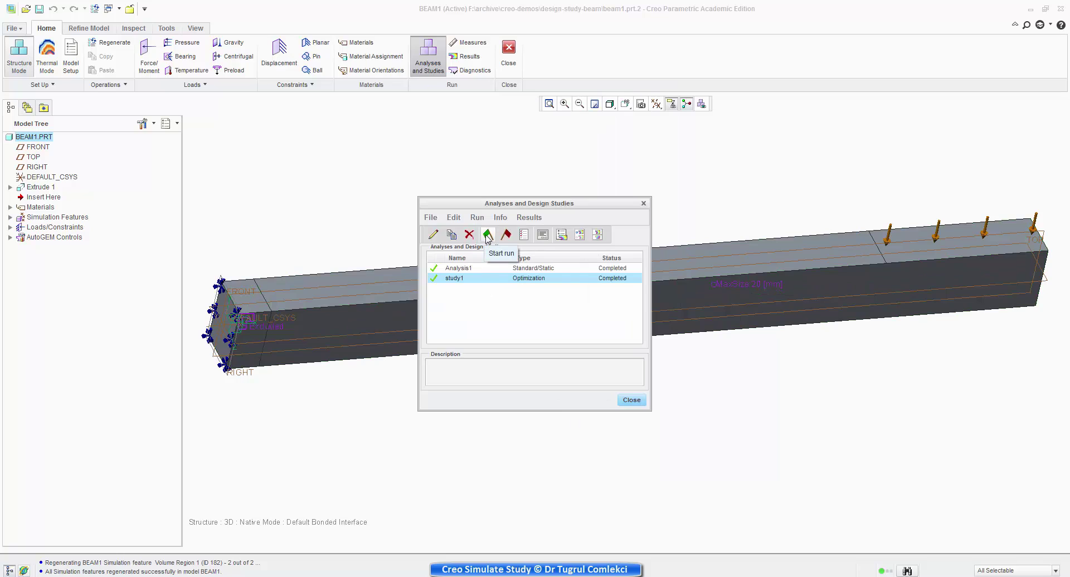
Step: Start the study1 optimization run with interactive diagnostics, deleting its existing output files
left_click(487, 236)
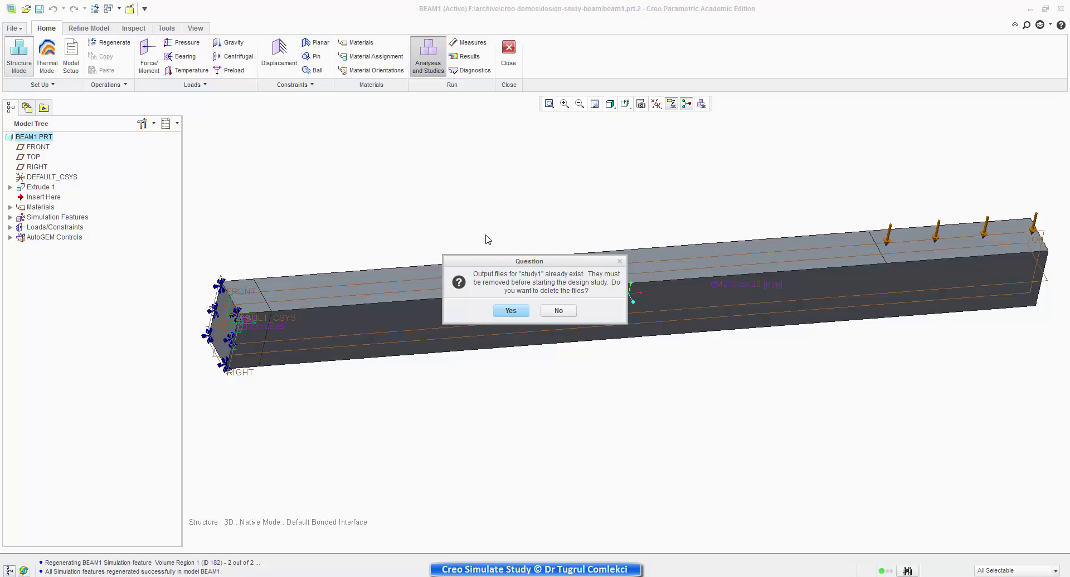
left_click(511, 311)
left_click(511, 308)
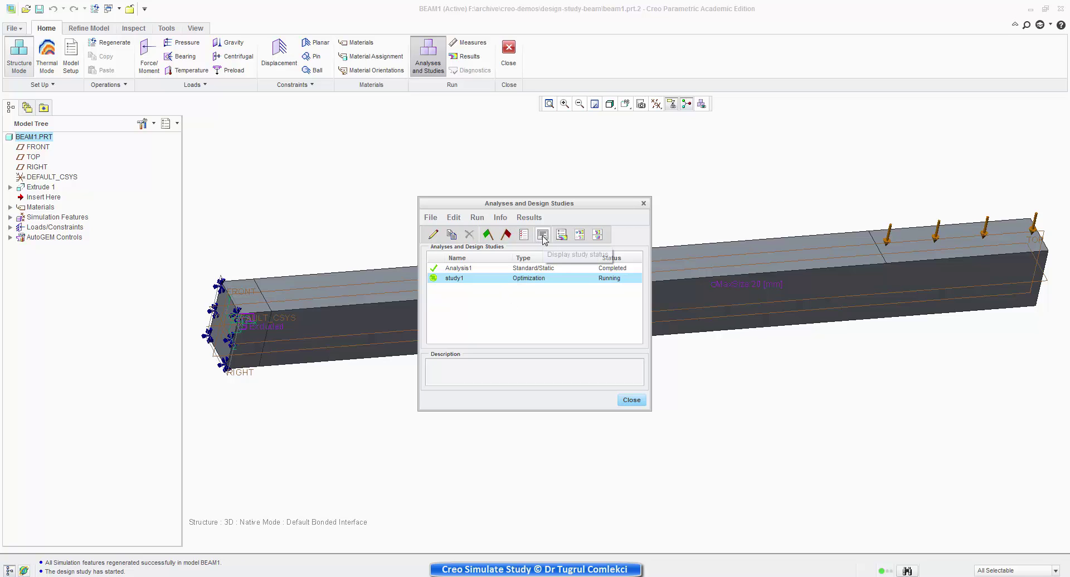
Step: Open study1's run status in an enlarged window and follow the height and stress limit through the optimization iterations
left_click(543, 235)
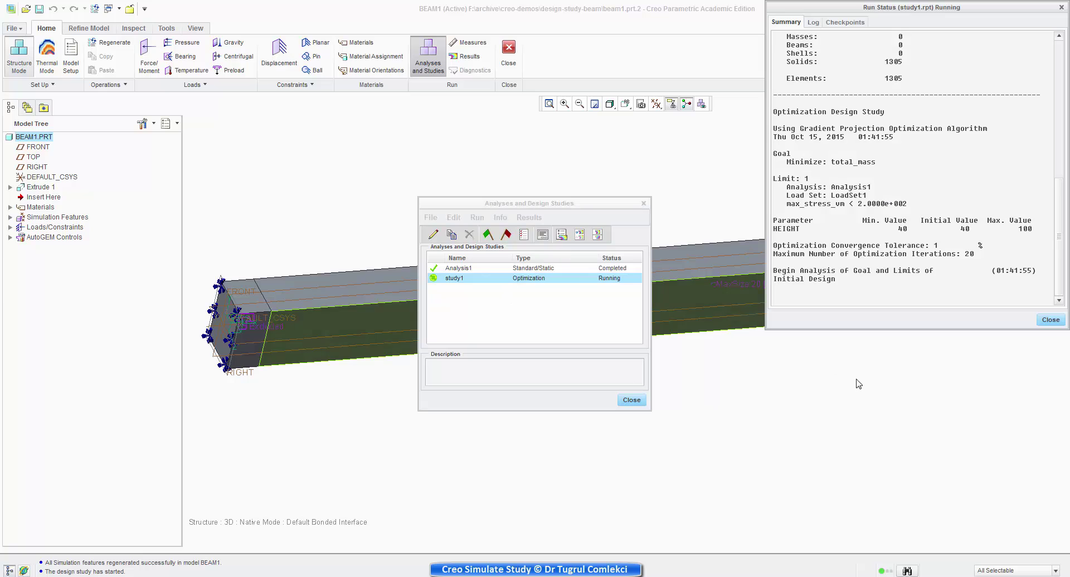
left_click_drag(863, 330, 863, 554)
left_click_drag(766, 305, 676, 305)
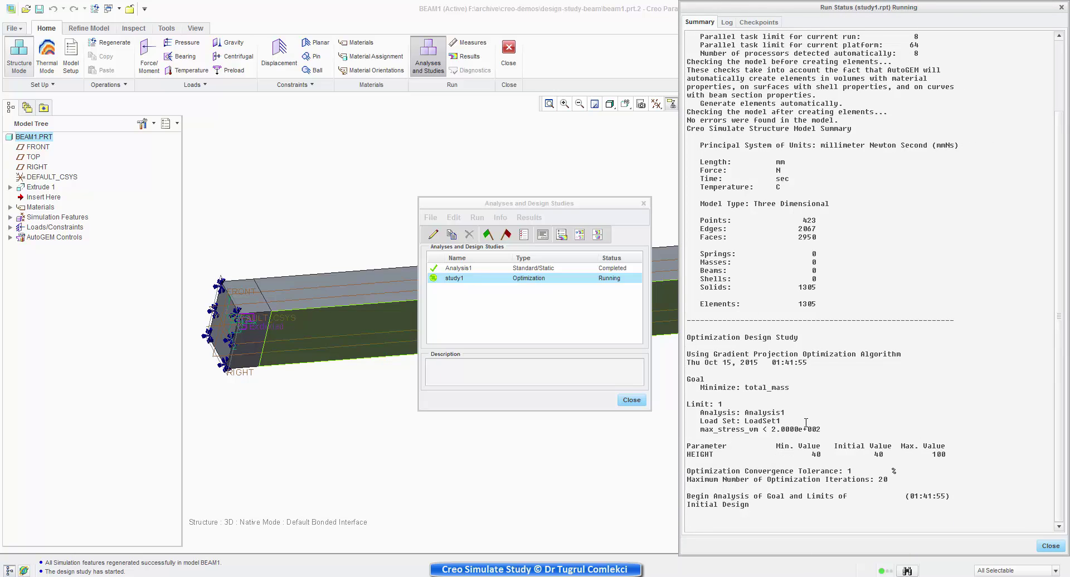
left_click_drag(812, 458, 827, 458)
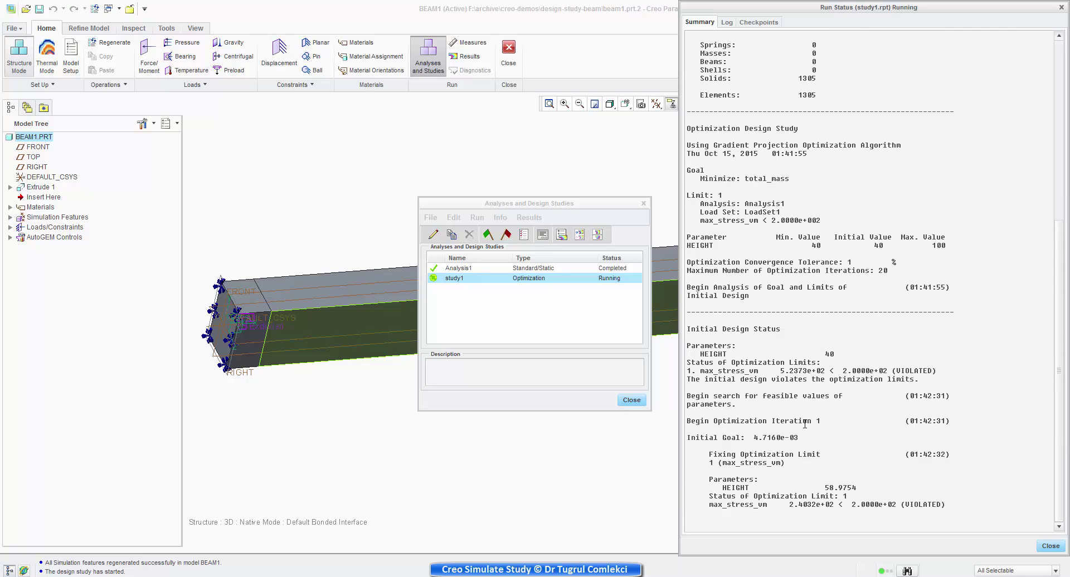
left_click_drag(823, 488, 864, 489)
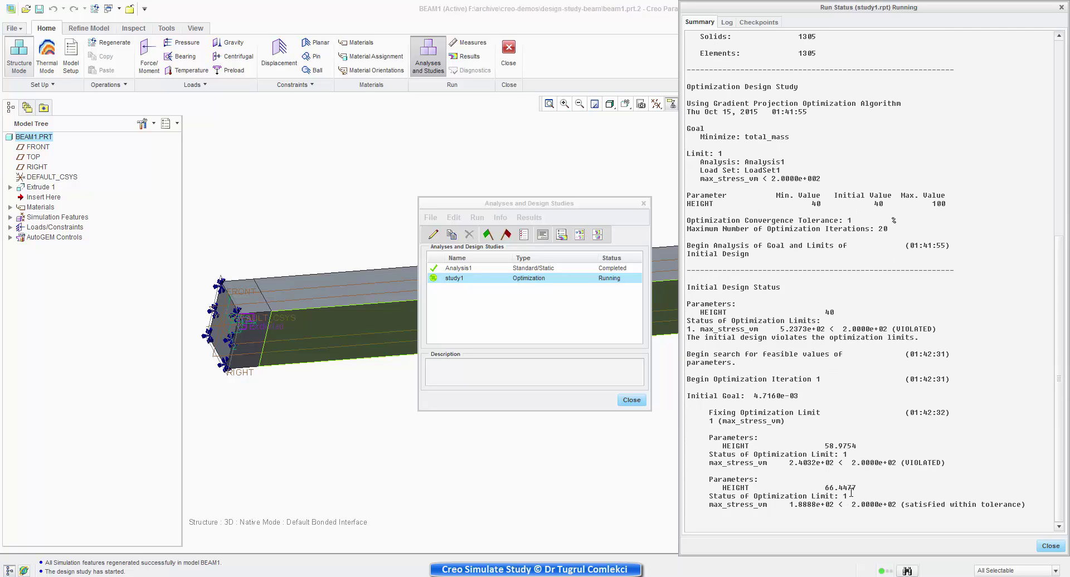
left_click_drag(825, 484, 868, 489)
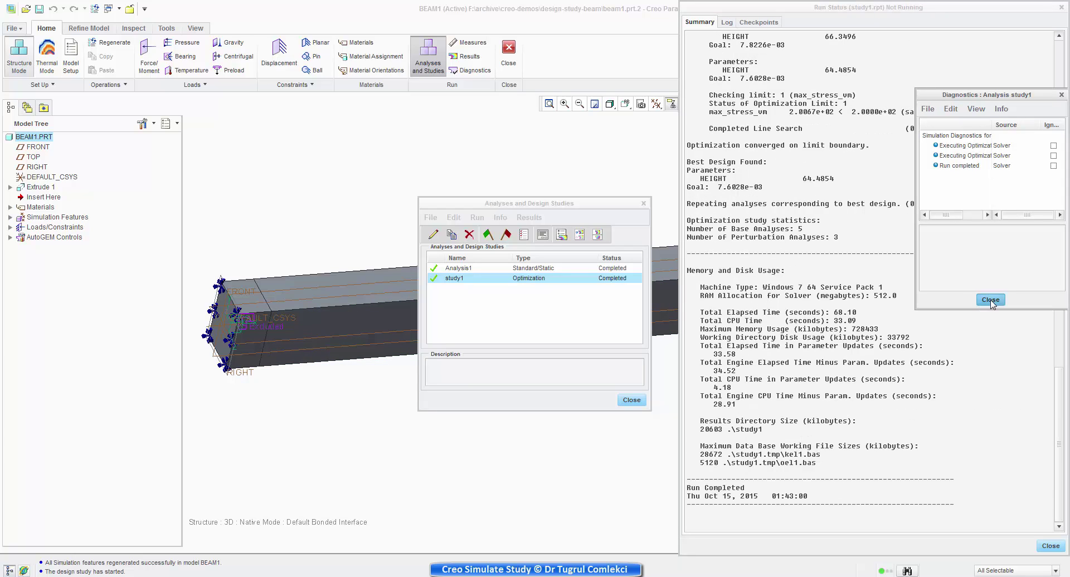
Step: Dismiss the diagnostics, check the best design's height, maximum von Mises stress and mass goal, and close the run status
left_click(990, 300)
mouse_move(804, 179)
left_mouse_down()
mouse_move(837, 186)
mouse_move(815, 181)
left_mouse_up()
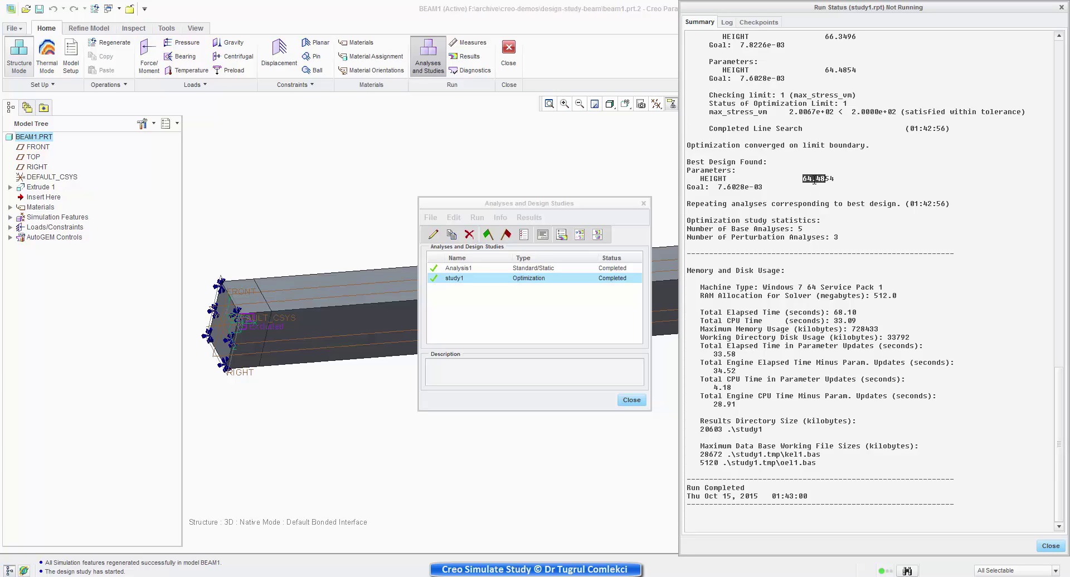
left_click_drag(789, 112, 811, 115)
left_click_drag(716, 187, 736, 190)
left_click(1050, 547)
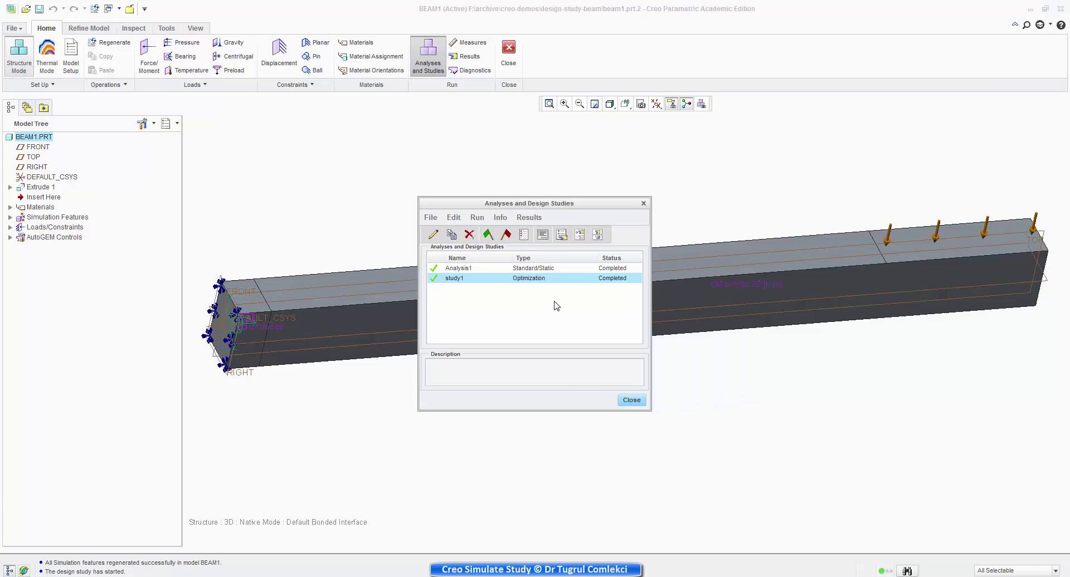
Step: Display the von Mises stress fringe plot in MPa for the optimized model from study1
left_click(560, 235)
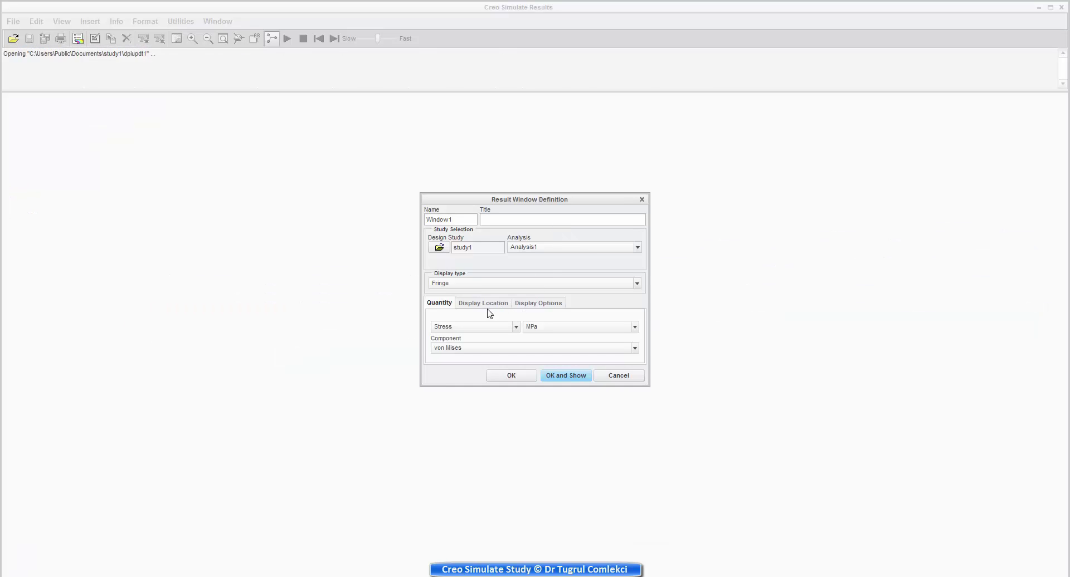
left_click(566, 375)
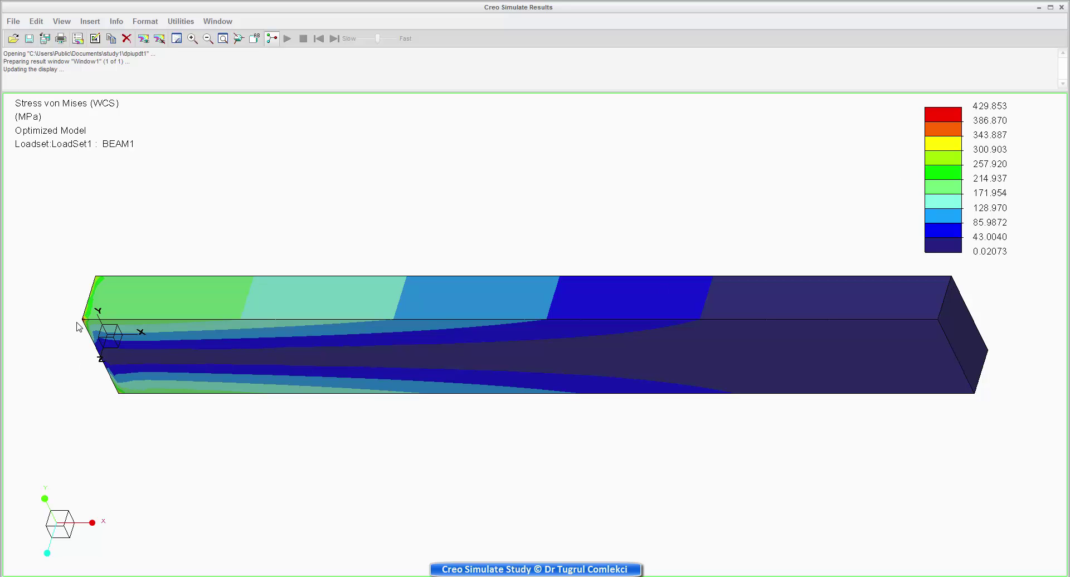
Step: Query the von Mises stress at two points on the beam's top face near the constrained end
scroll(86, 323, "up", 5)
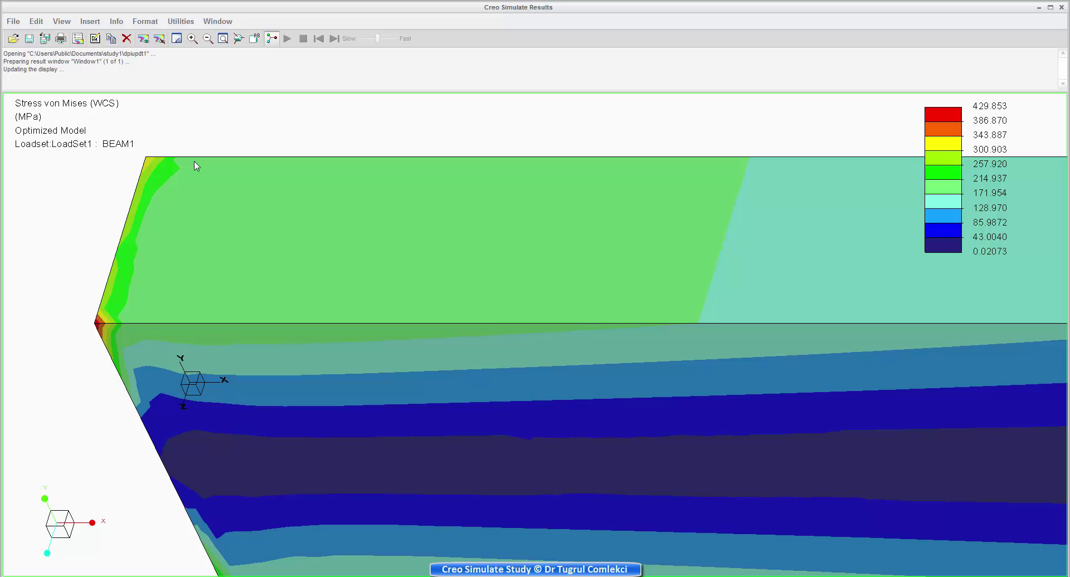
left_click(116, 21)
left_click(139, 52)
left_click_drag(339, 181, 226, 242)
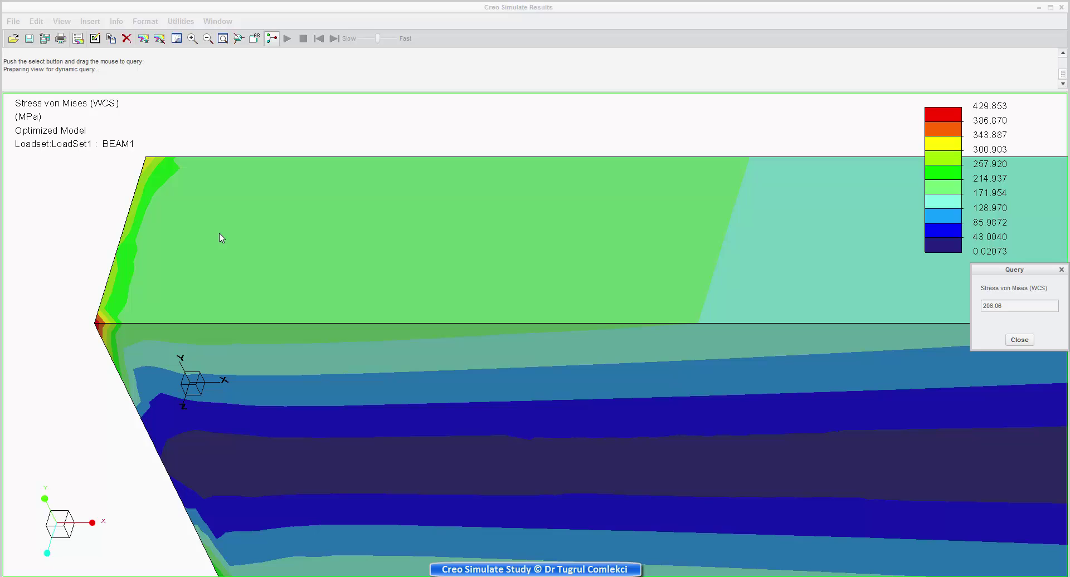
left_click(219, 233)
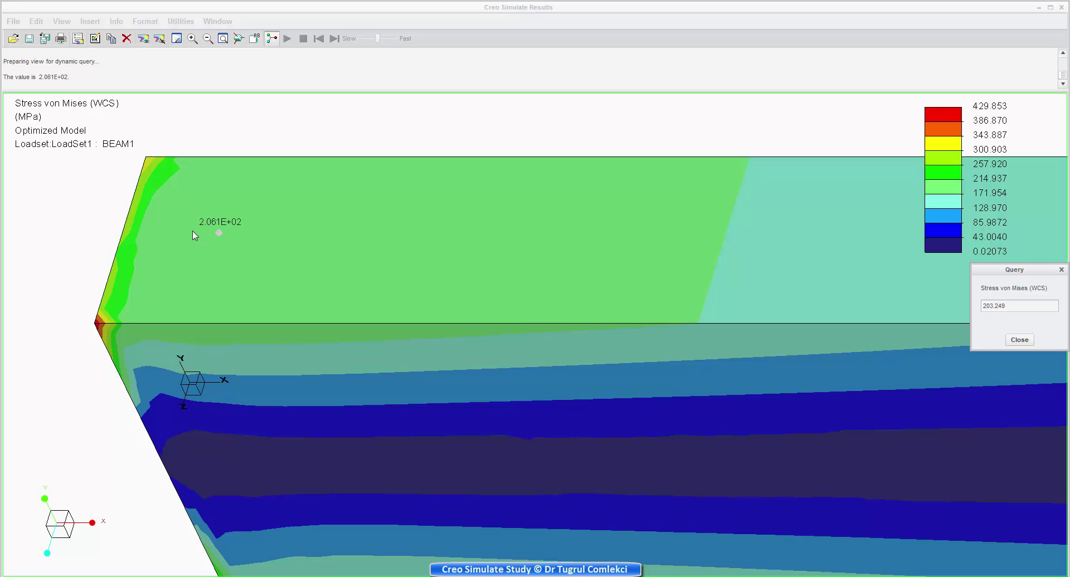
left_click(191, 233)
left_click(1019, 340)
Step: Inspect the stress fringes on the beam's side face and close the results window without saving it
mouse_move(539, 309)
middle_mouse_down()
mouse_move(528, 282)
mouse_move(492, 279)
mouse_move(528, 319)
mouse_move(540, 300)
middle_mouse_up()
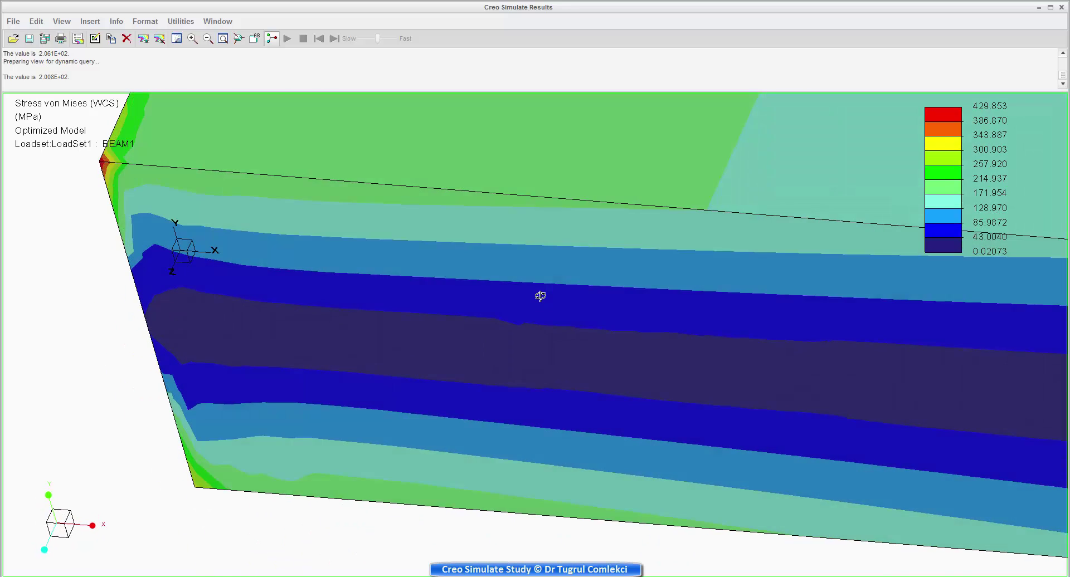
left_click(1061, 8)
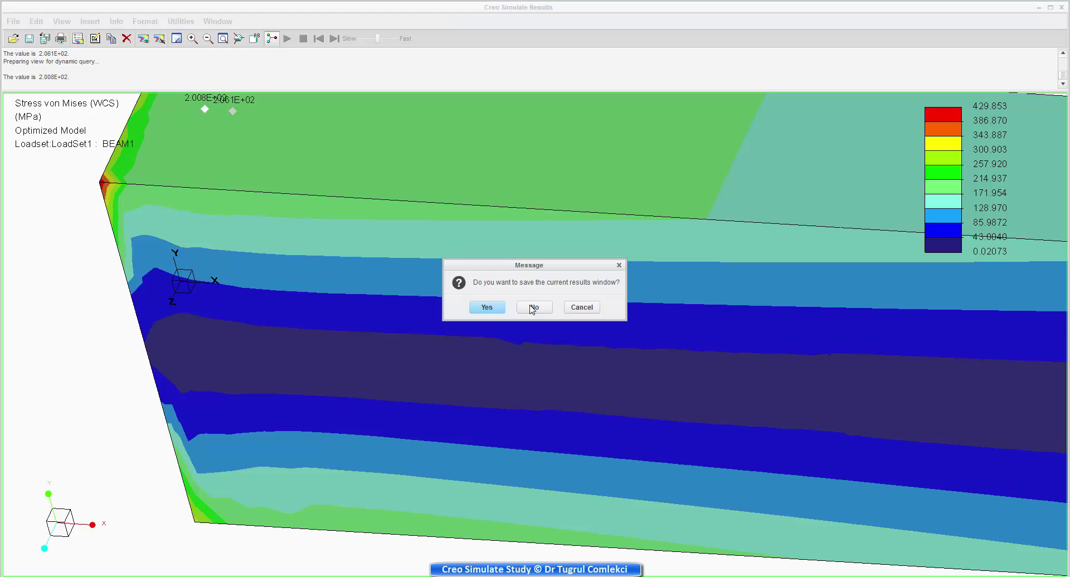
left_click(532, 308)
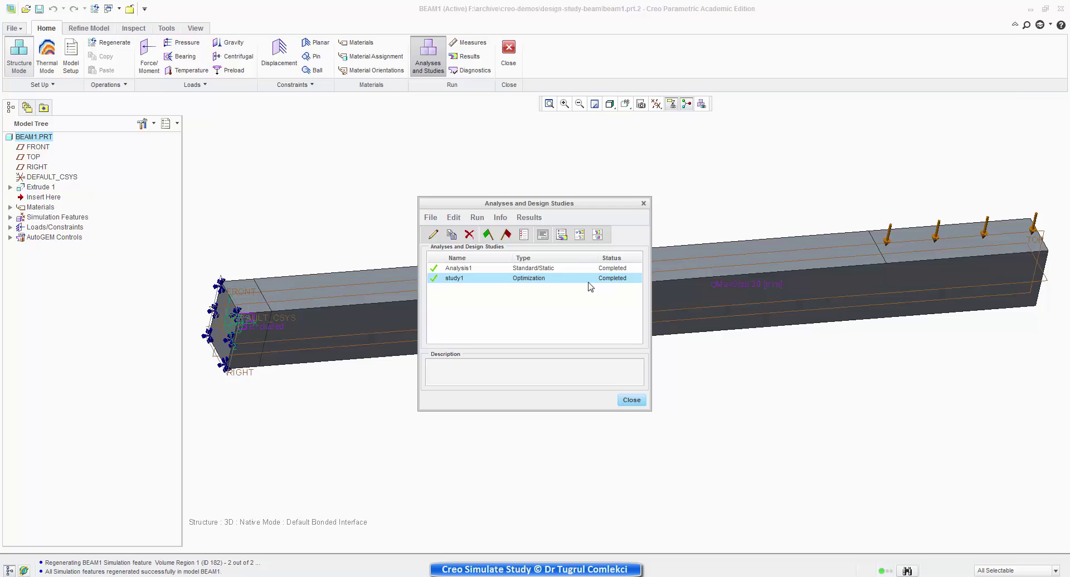
Step: Step through study1's optimization history, accepting each prompt to update the beam's shape, and close the analyses and design studies list
left_click(500, 218)
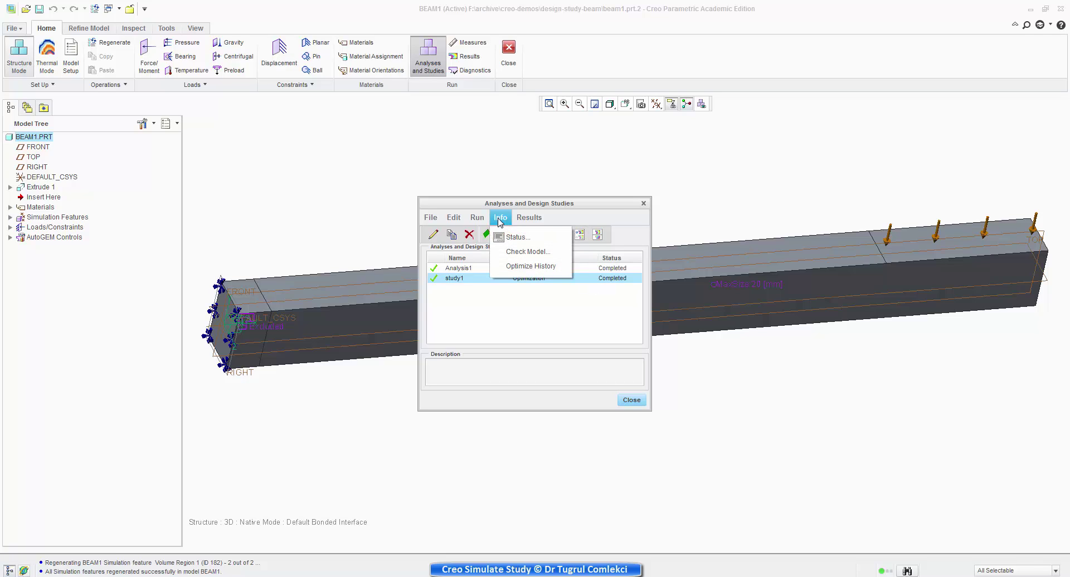
left_click(519, 267)
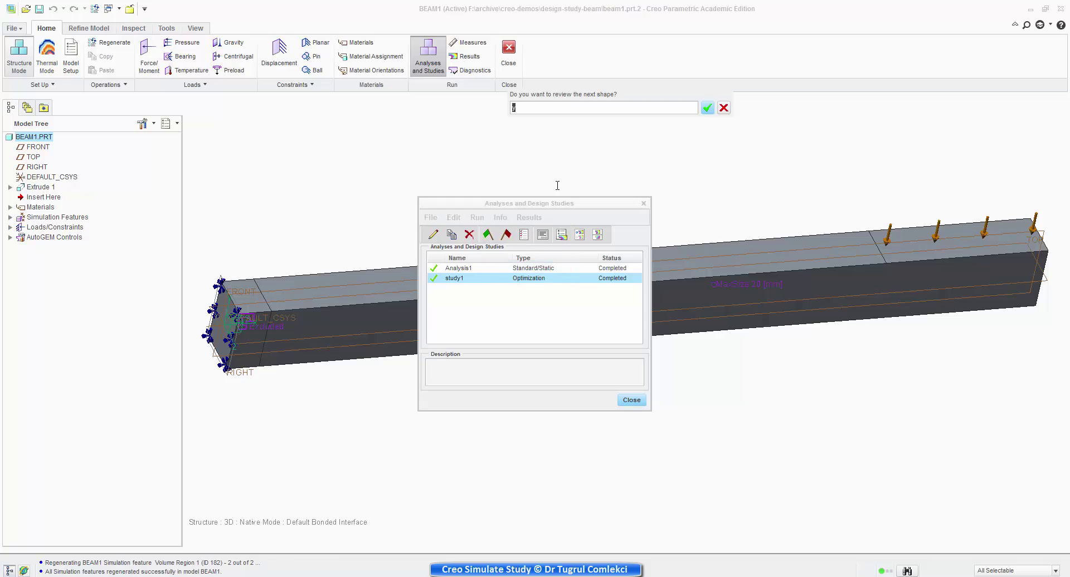
left_click_drag(576, 197, 669, 299)
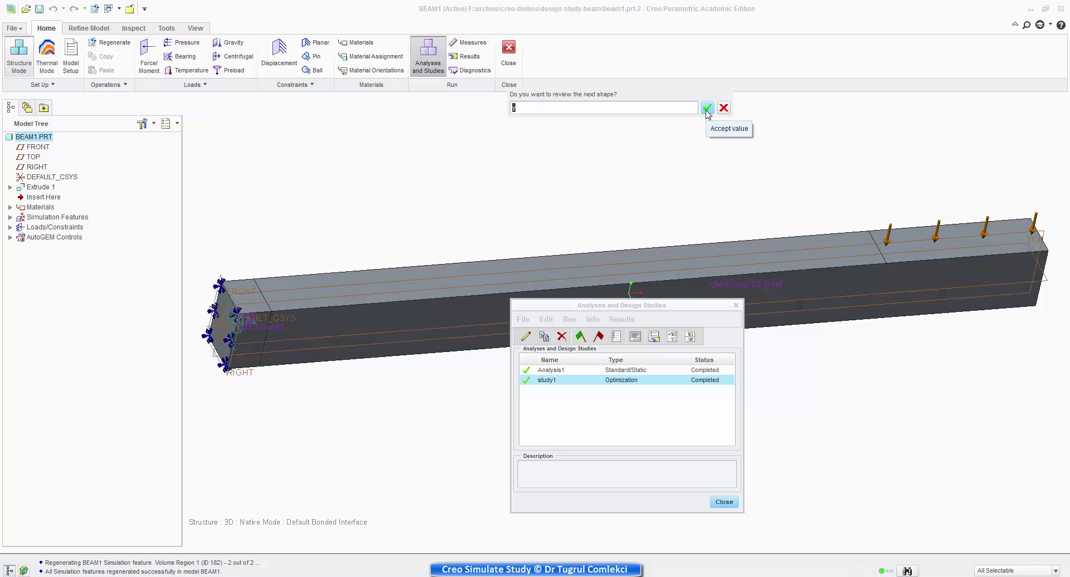
left_click(706, 109)
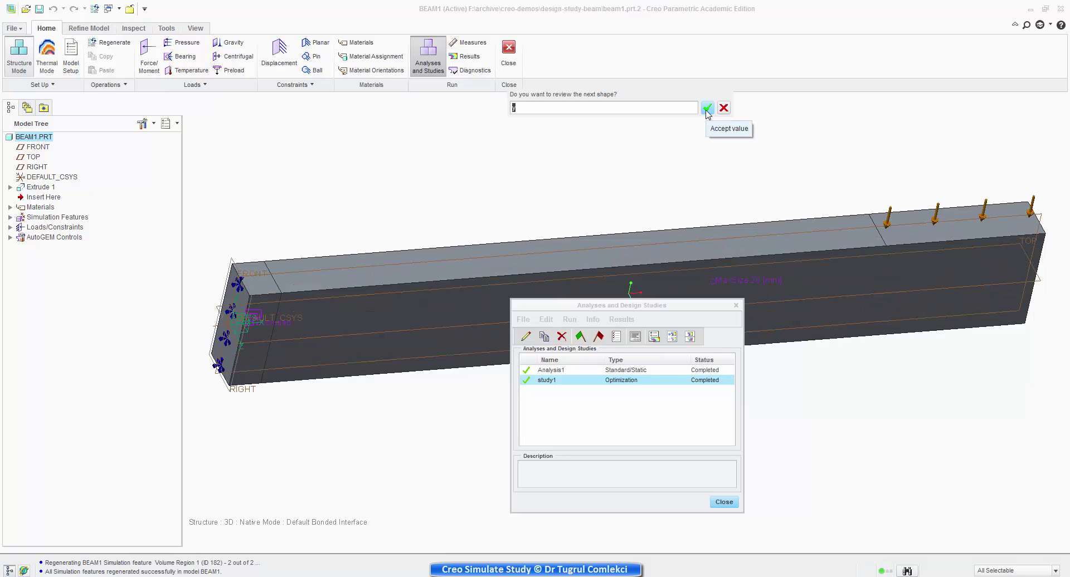
left_click(706, 108)
left_click(706, 109)
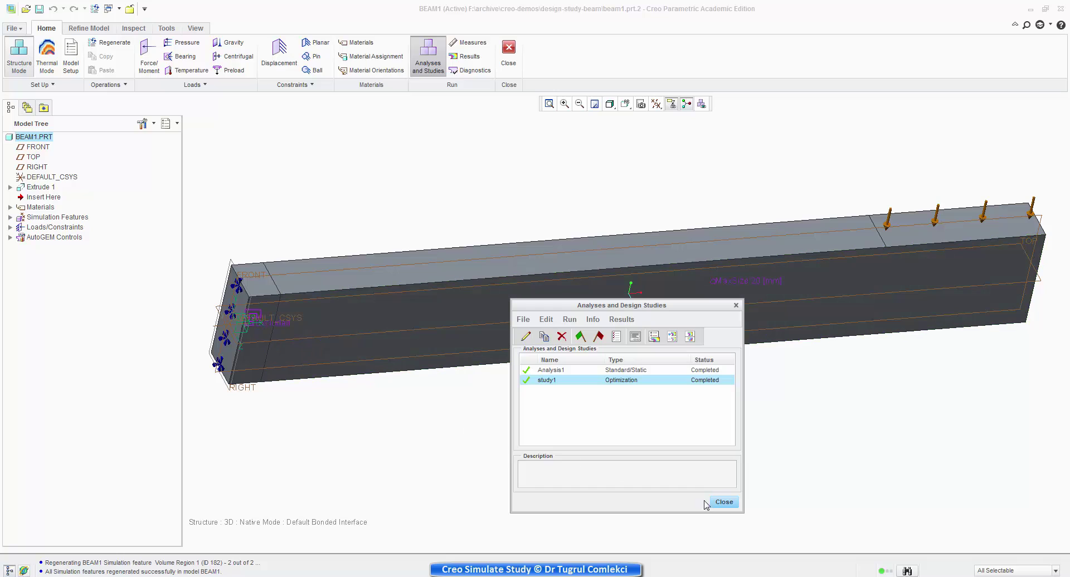
left_click(723, 502)
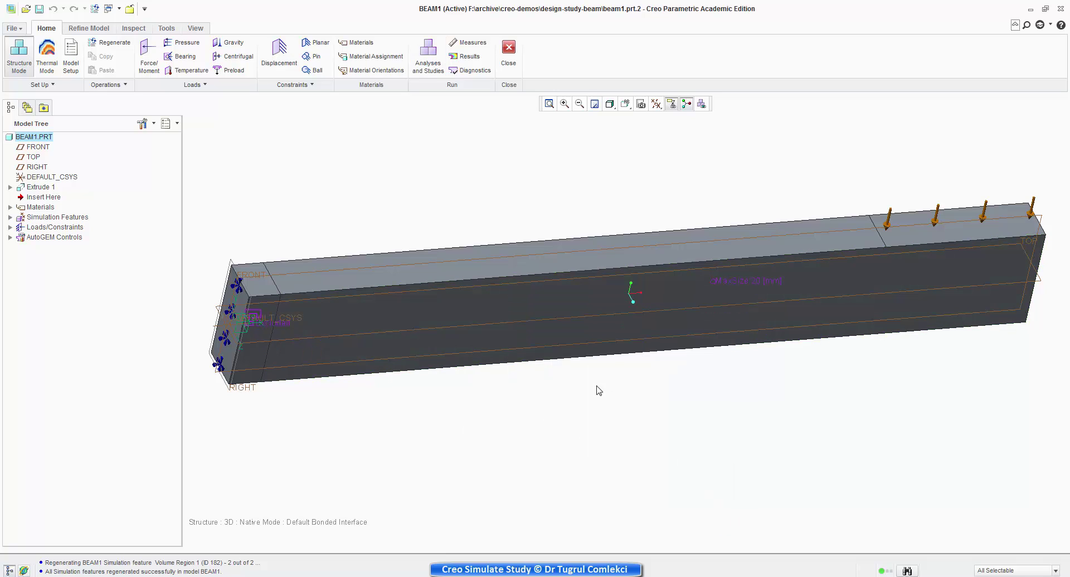